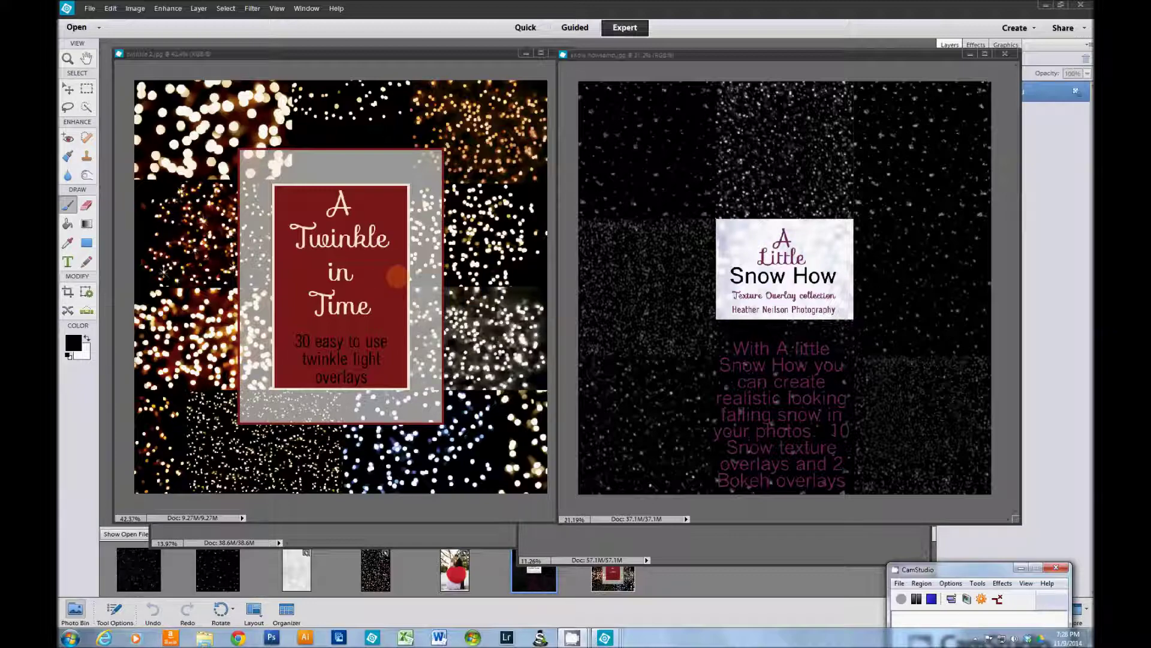
# - Close the snow and twinkle overlay collection preview images
pyautogui.click(1005, 54)
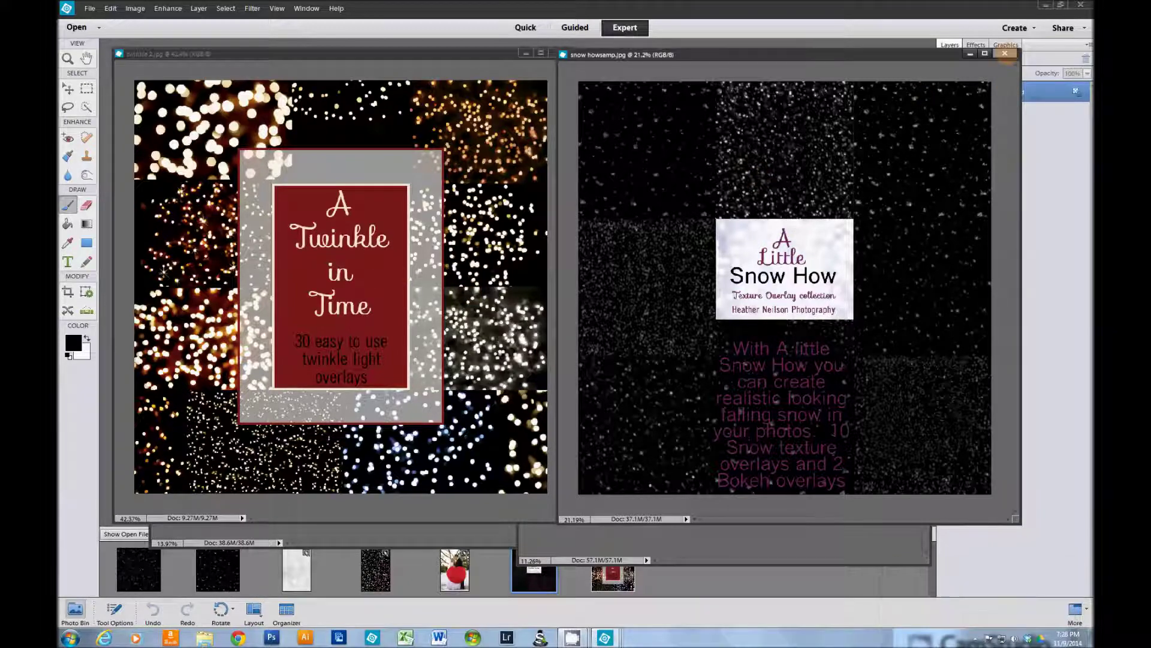
pyautogui.click(560, 53)
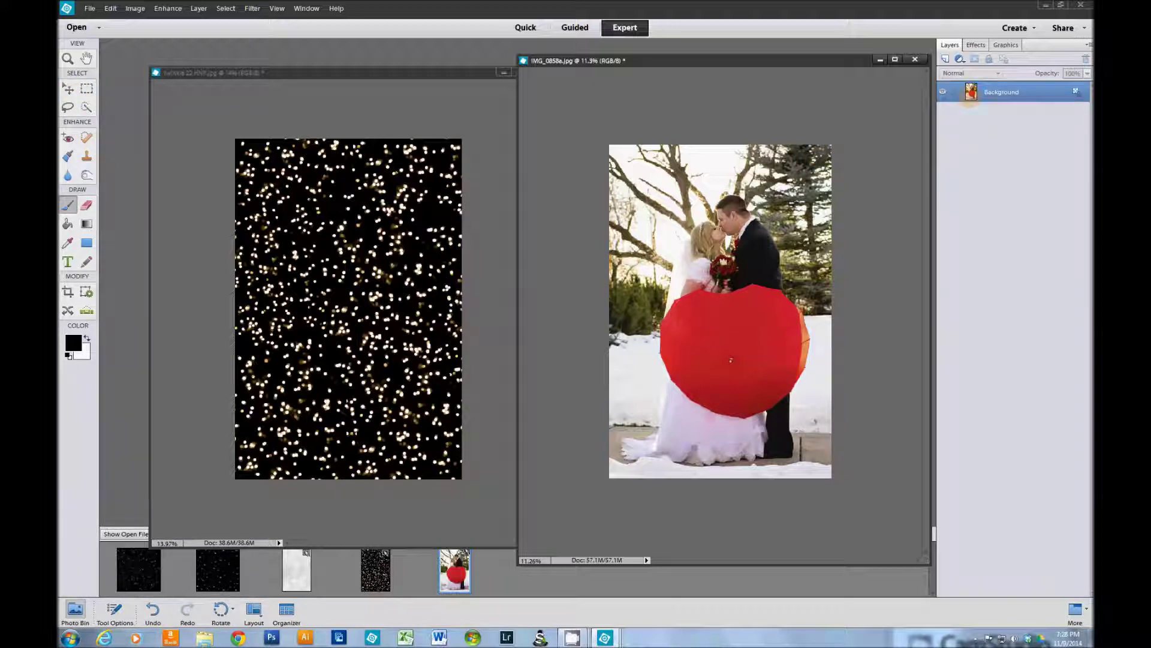
# - Copy the twinkle 22 overlay onto the wedding photo as a new layer using the Move tool
pyautogui.scroll(3, 778, 234)
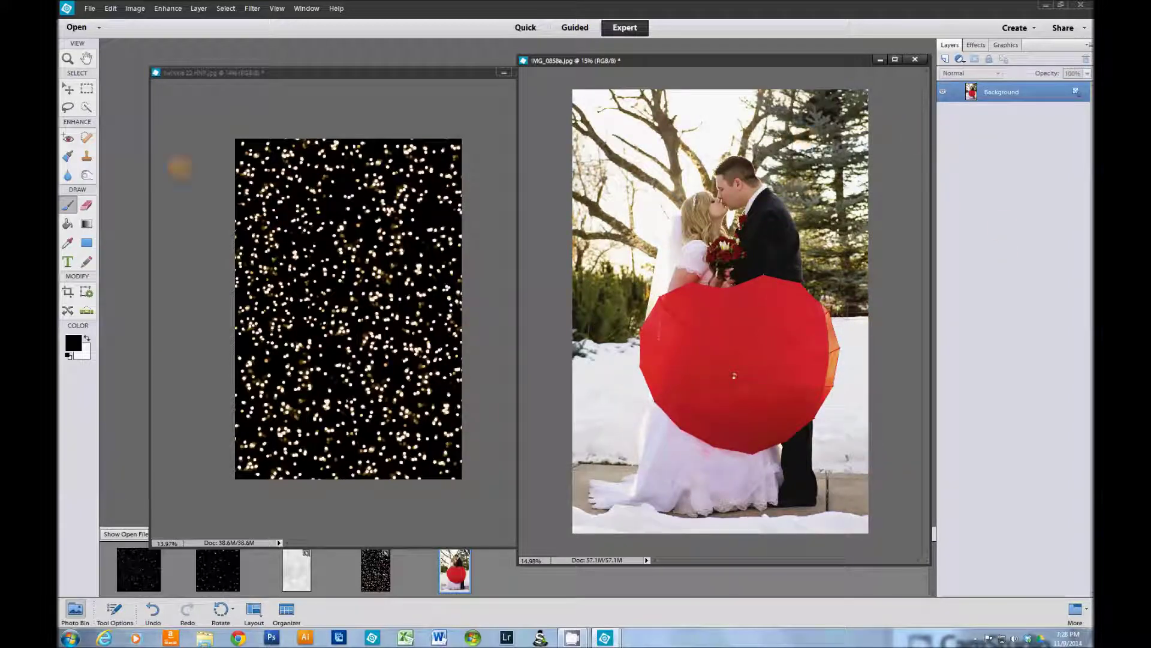
pyautogui.click(67, 88)
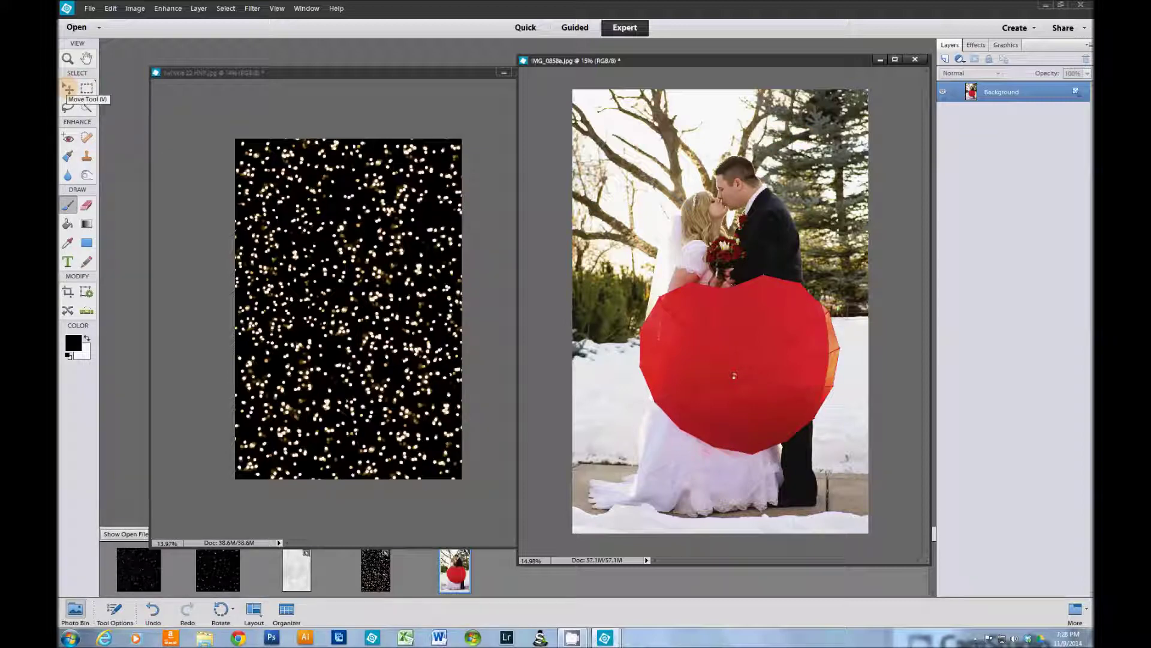
pyautogui.click(68, 88)
pyautogui.click(315, 266)
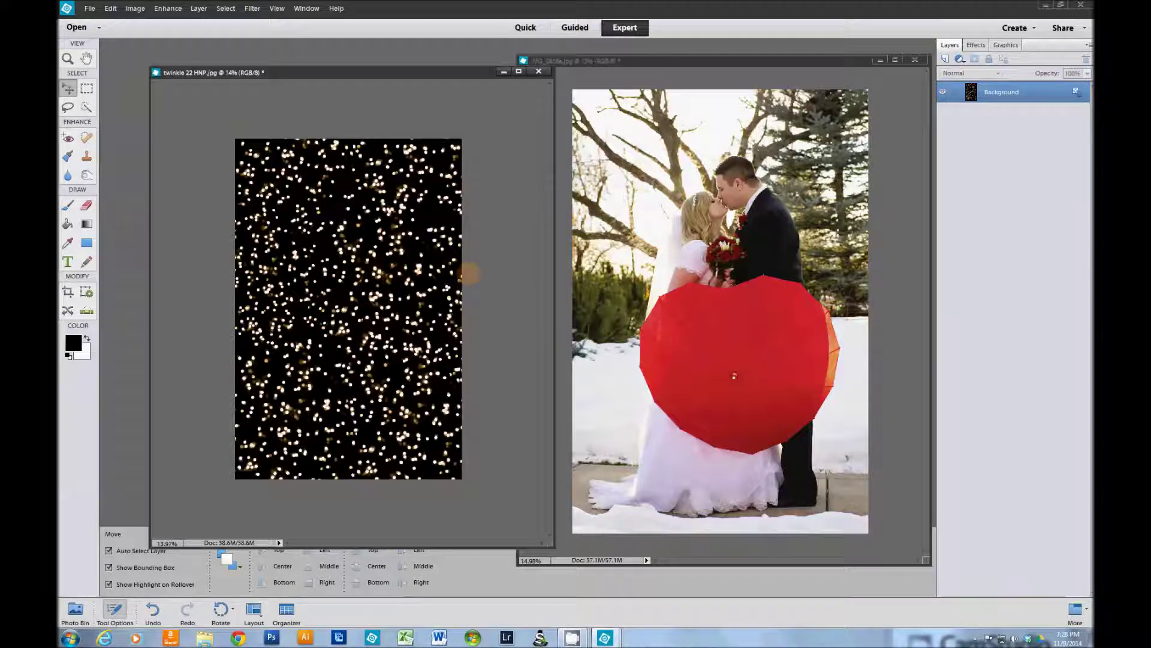
pyautogui.moveTo(732, 264); pyautogui.dragTo(759, 244)
# - Scale the twinkle overlay down proportionally to about 66%, keeping it at the photo's upper right corner, and apply the transform
pyautogui.scroll(-3, 752, 262)
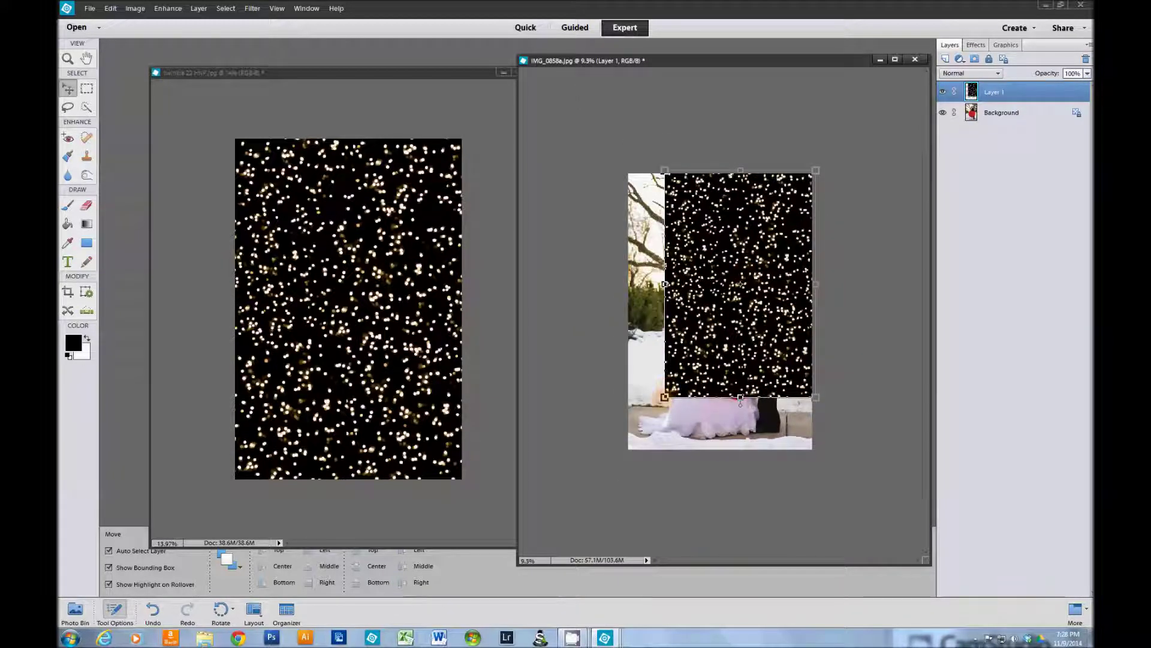
pyautogui.moveTo(665, 396); pyautogui.dragTo(715, 321)
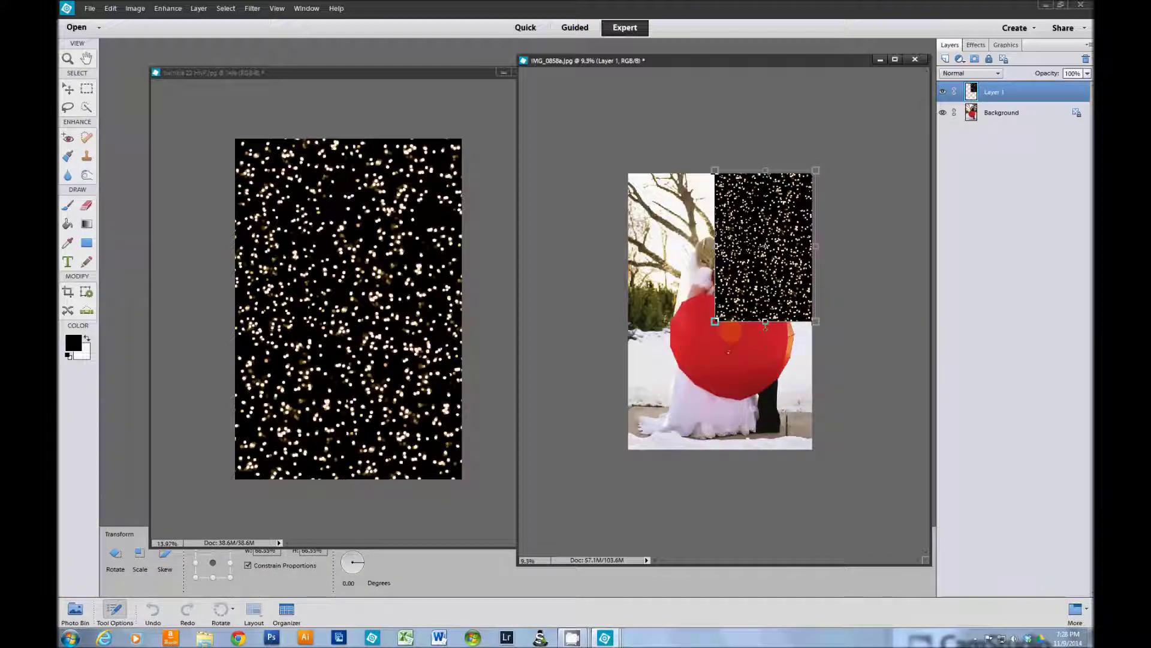
pyautogui.click(777, 341)
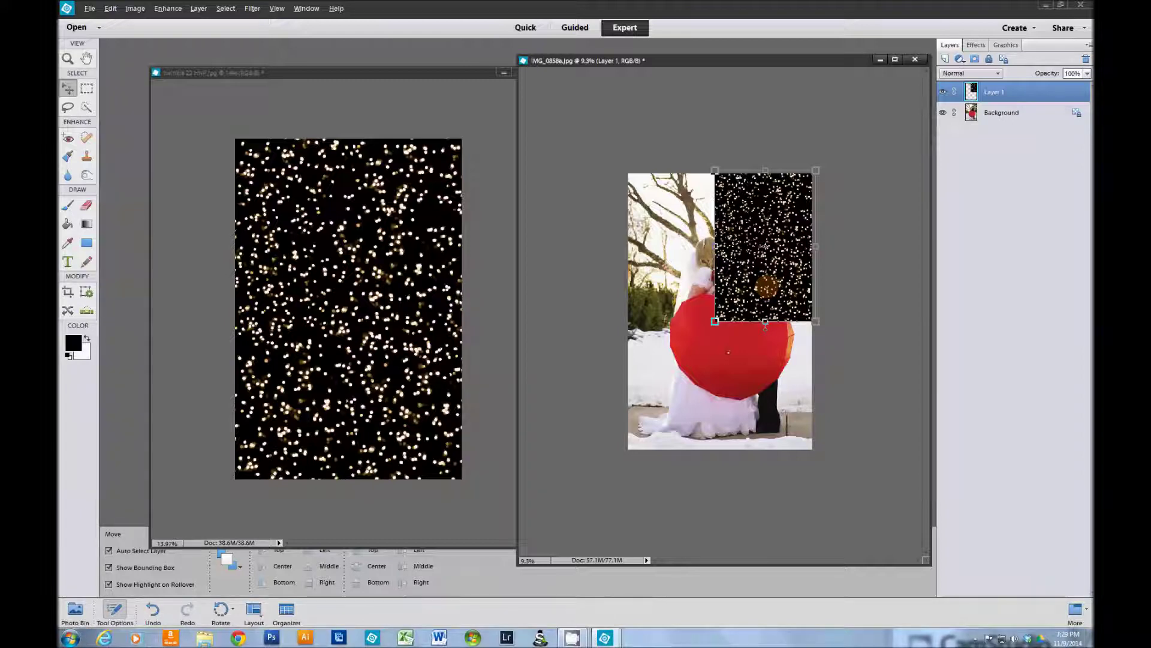
# - Duplicate the twinkle overlay onto the photo's left side and enlarge the copy proportionally to about 112%
pyautogui.moveTo(757, 277); pyautogui.dragTo(678, 319)
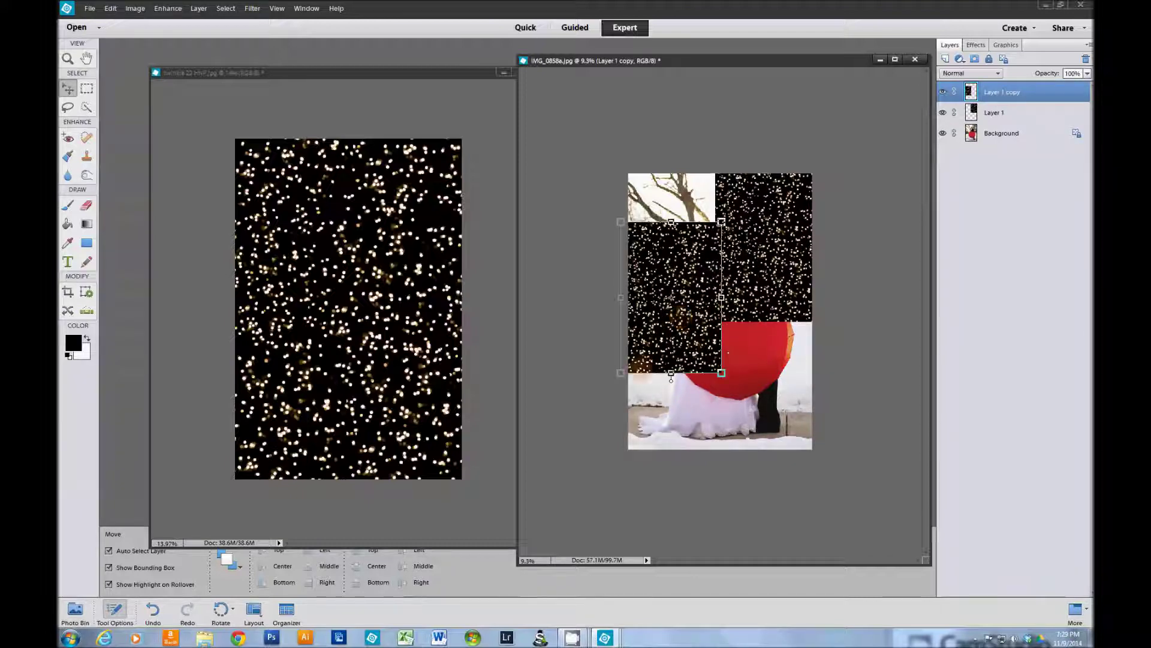
pyautogui.moveTo(722, 222); pyautogui.dragTo(734, 203)
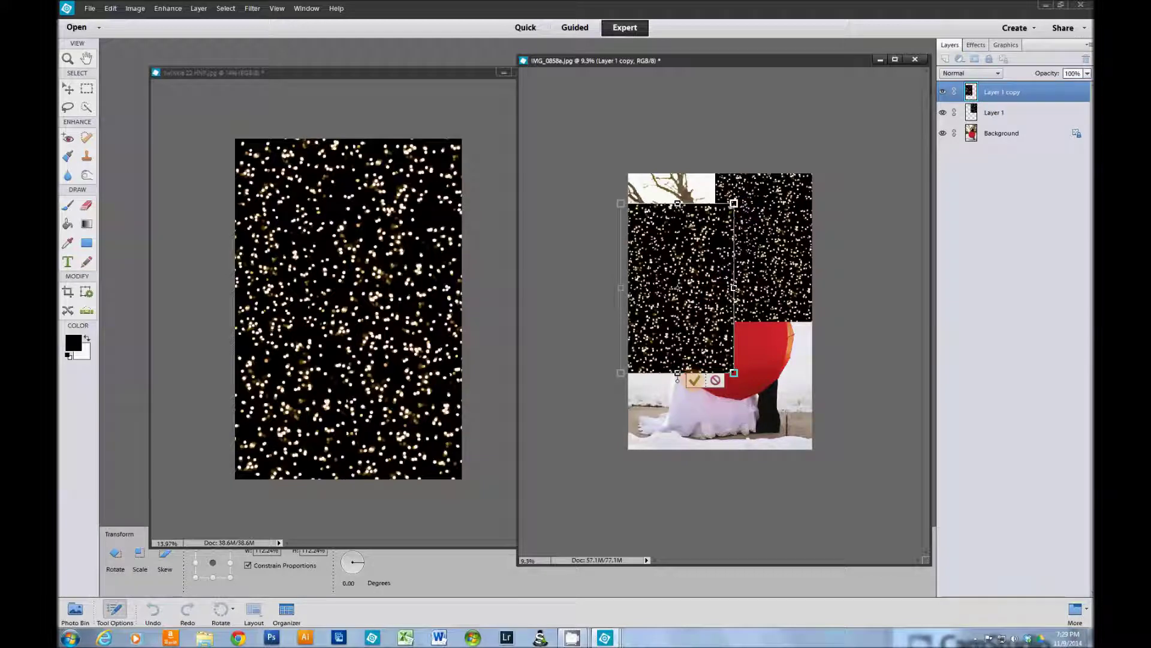
pyautogui.click(694, 379)
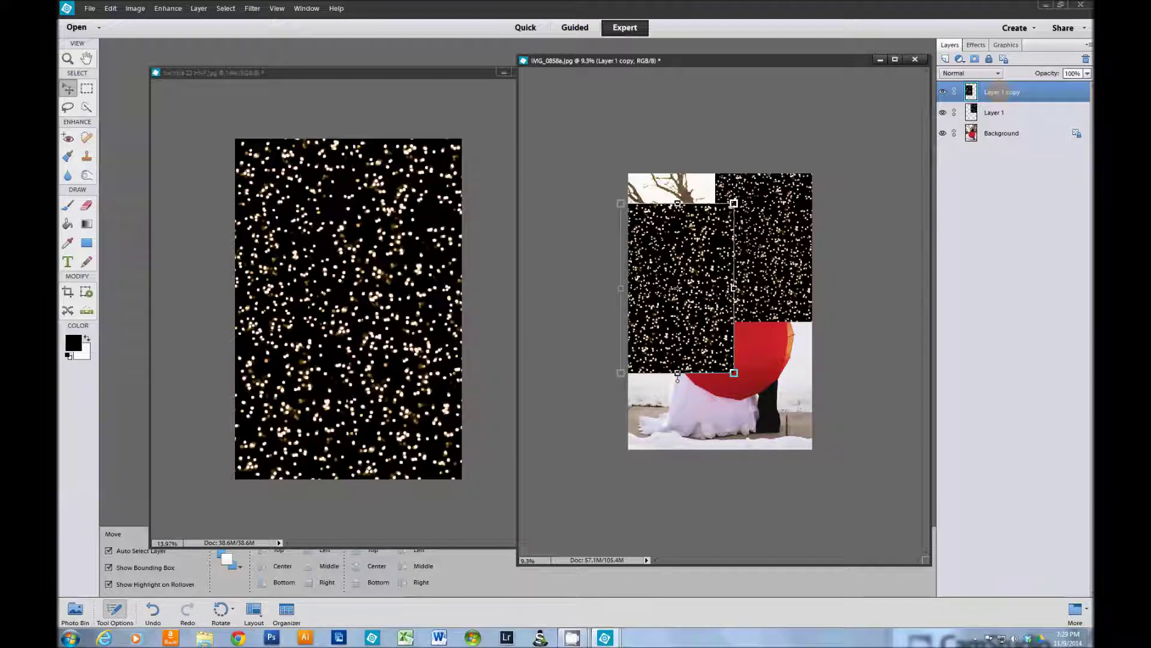
# - Merge the two twinkle overlay layers into one layer
pyautogui.keyDown('ctrl'); pyautogui.click(999, 112); pyautogui.keyUp('ctrl')
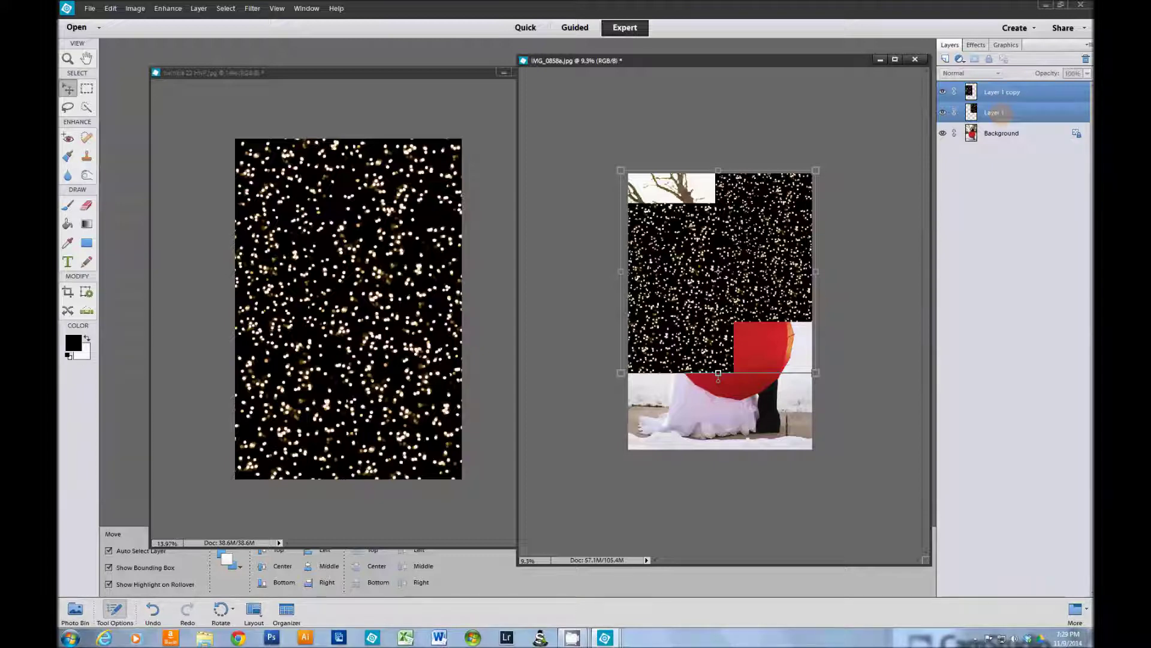
pyautogui.hotkey('ctrl', 'e')
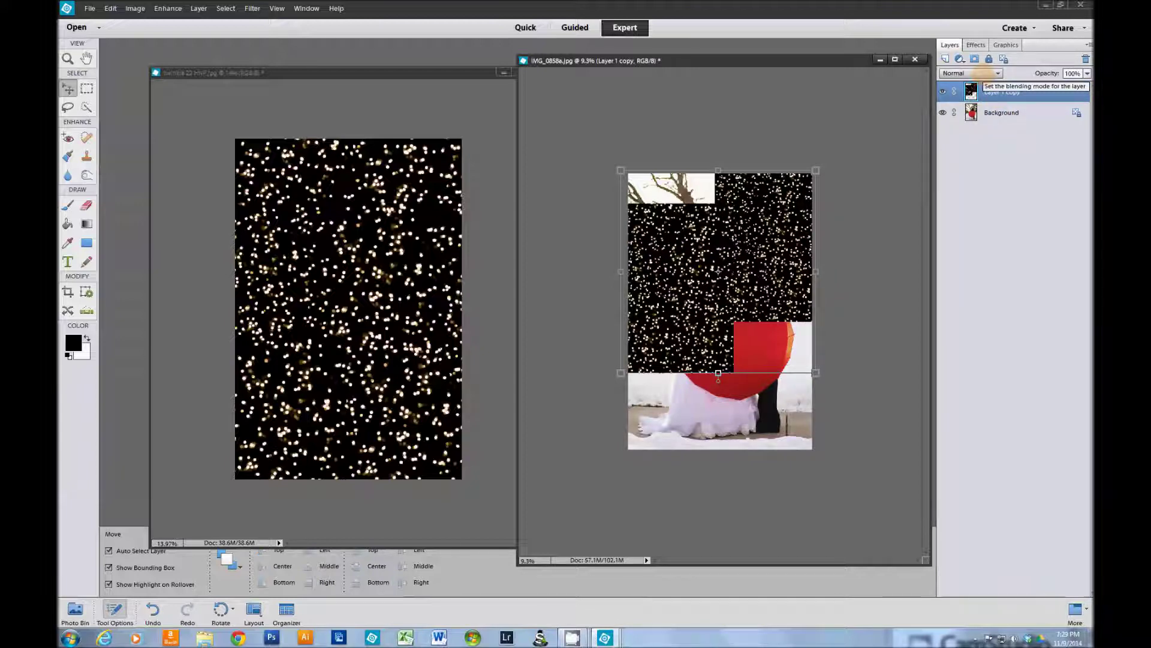
# - Set the merged twinkle layer's blending mode to Screen and align the overlay with the photo's upper left corner
pyautogui.click(981, 74)
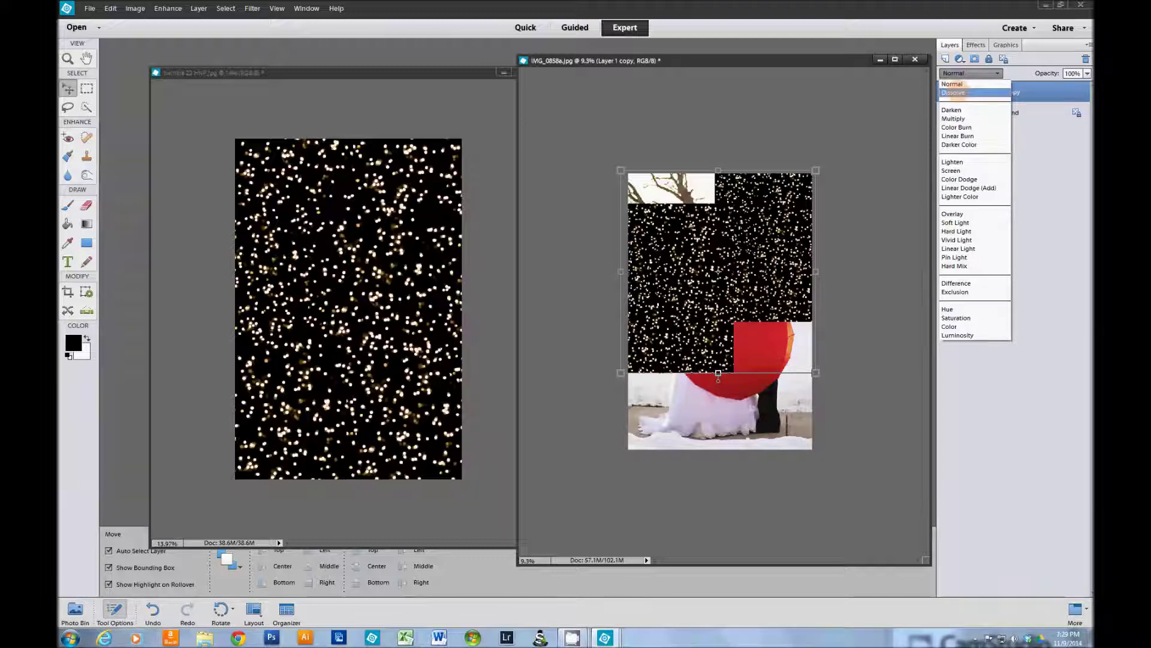
pyautogui.click(955, 92)
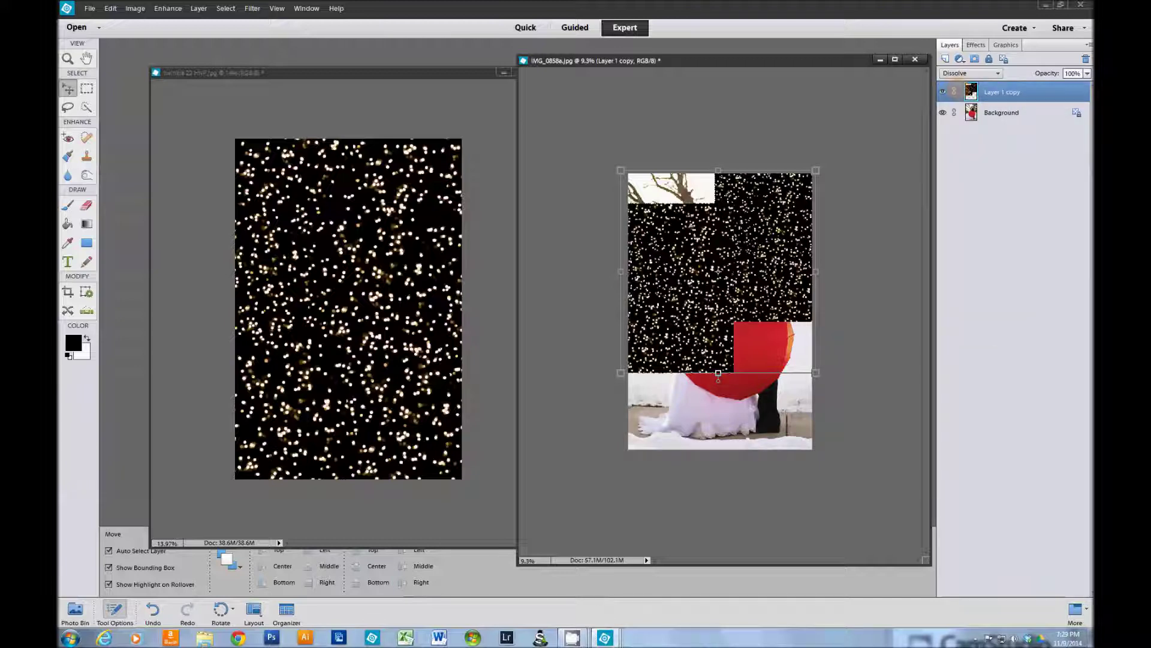
pyautogui.scroll(-1, 954, 73)
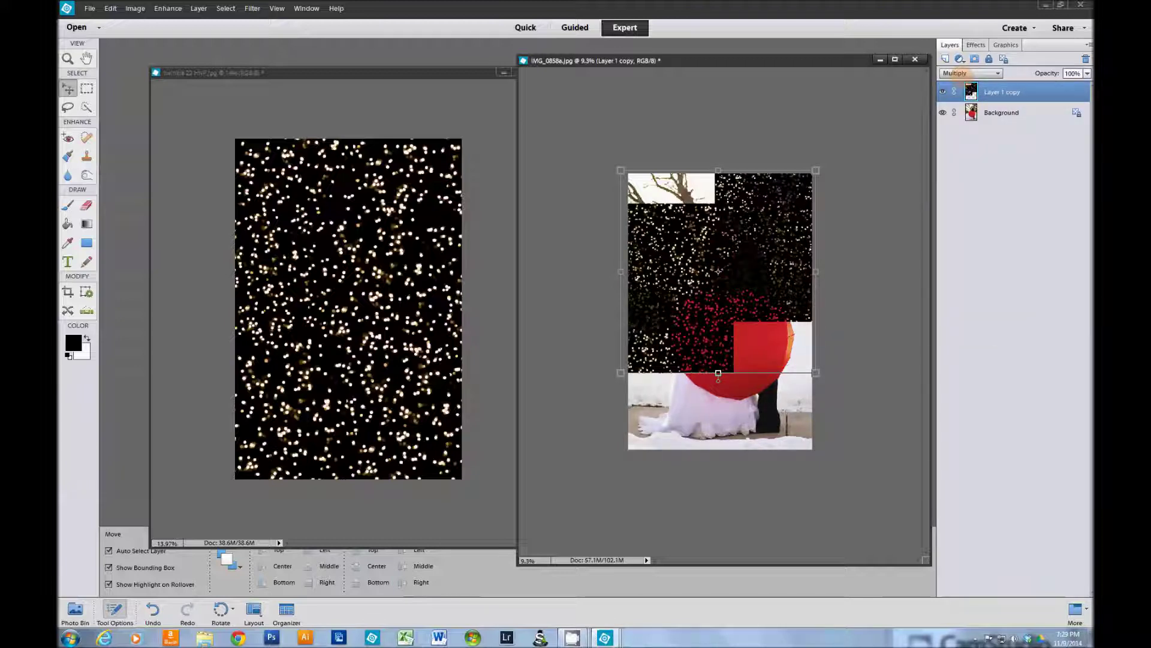
pyautogui.scroll(-5, 956, 73)
pyautogui.scroll(-5, 956, 73)
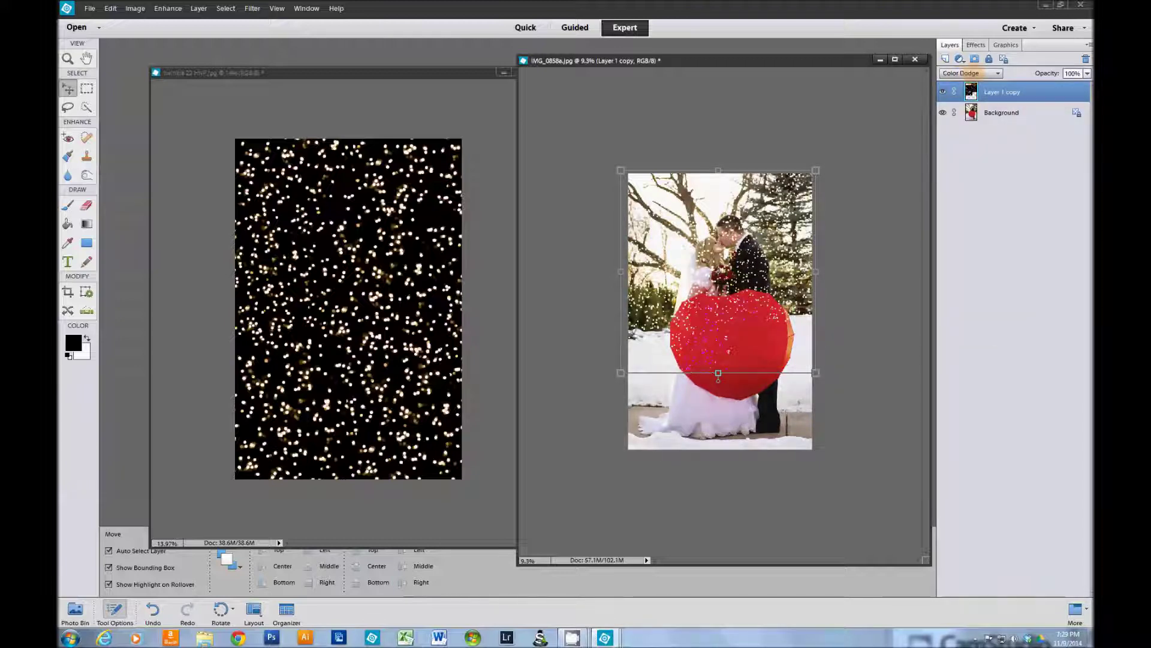
pyautogui.scroll(-7, 955, 73)
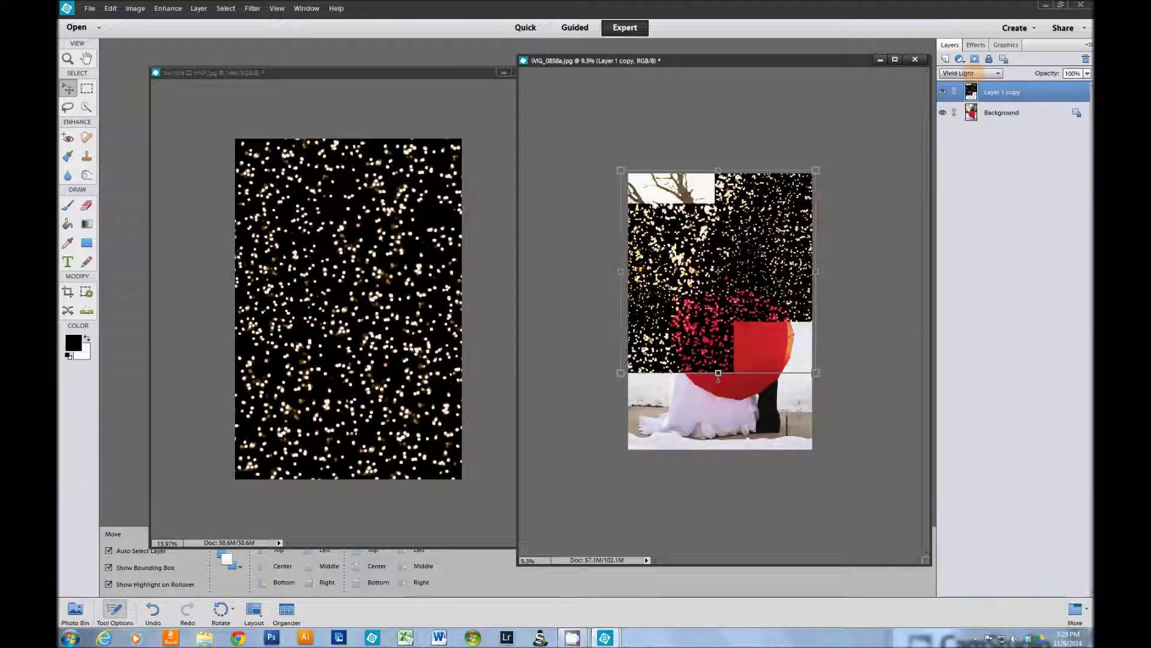
pyautogui.scroll(-1, 969, 73)
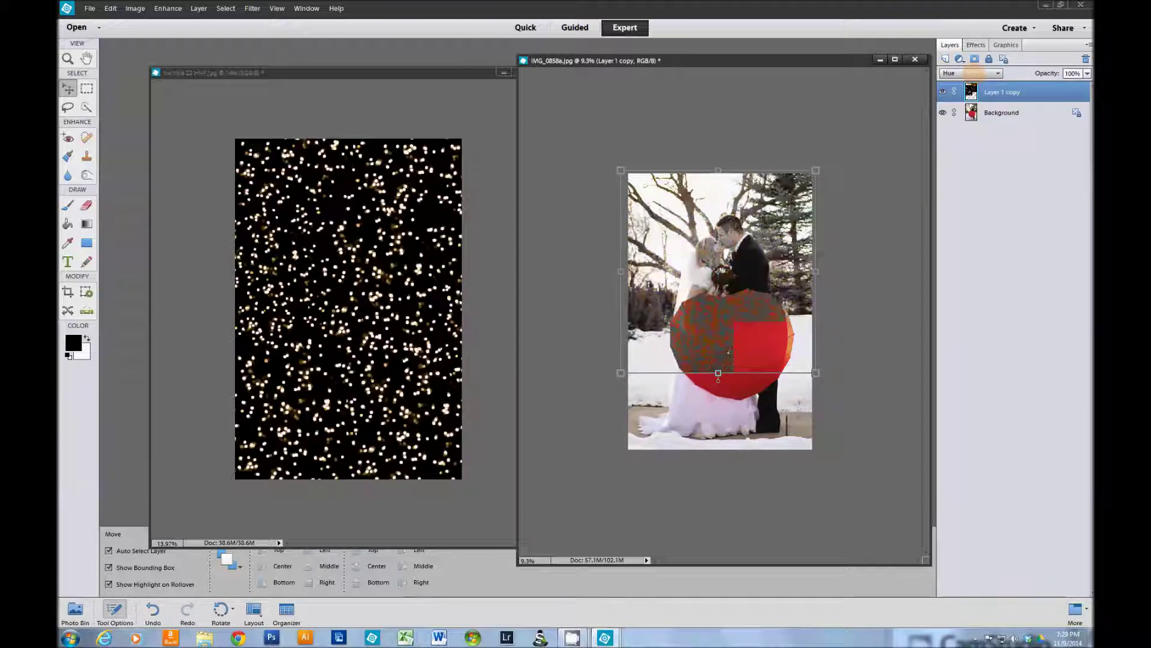
pyautogui.scroll(7, 969, 73)
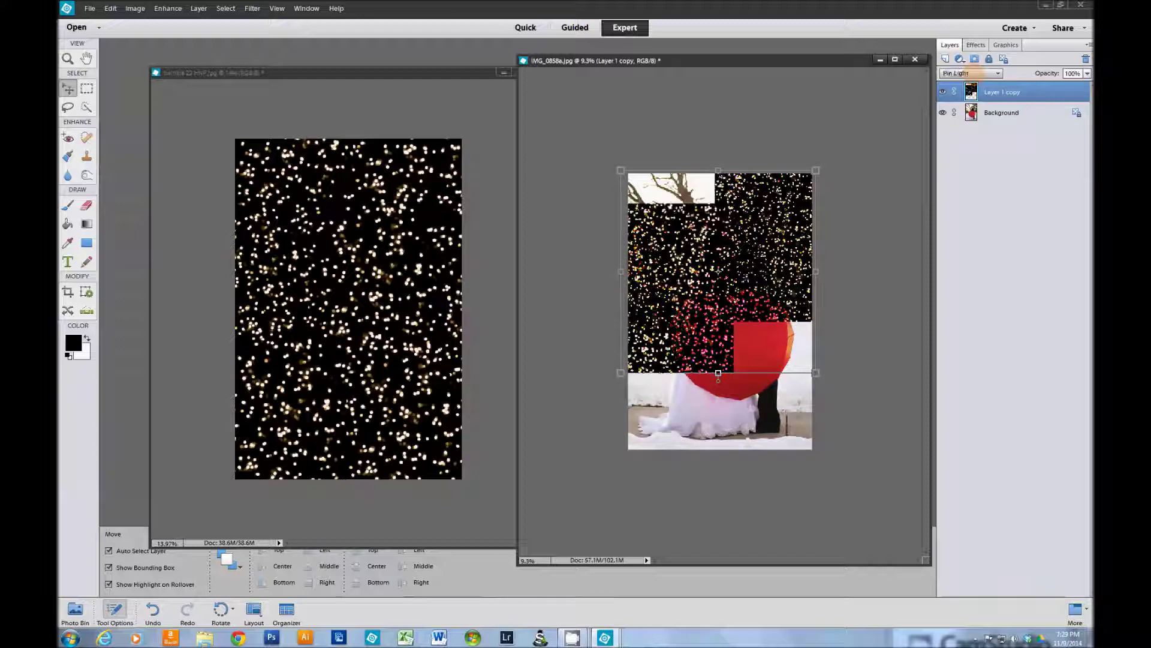
pyautogui.scroll(2, 984, 74)
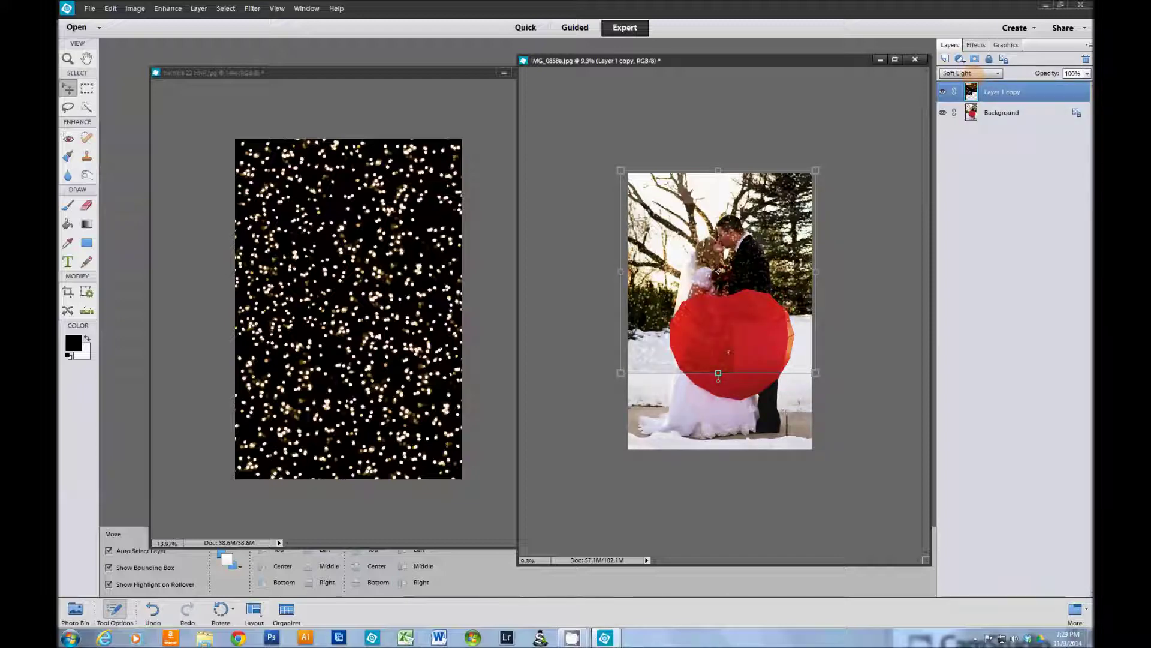
pyautogui.scroll(2, 984, 73)
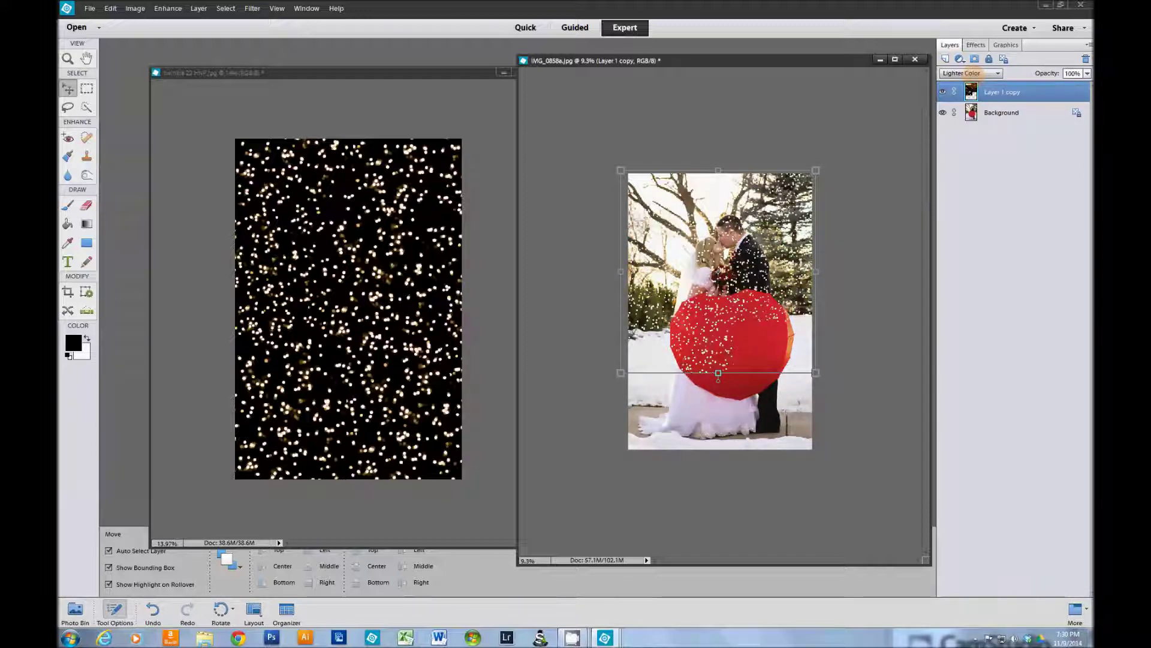
pyautogui.scroll(3, 978, 72)
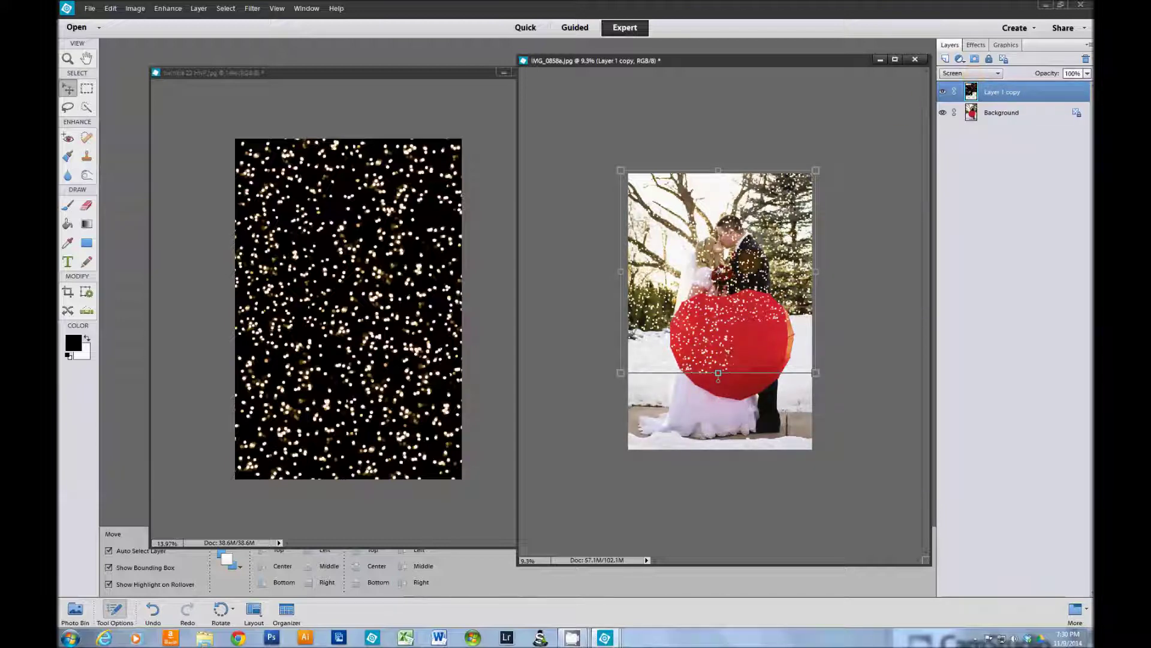
pyautogui.moveTo(750, 262)
pyautogui.mouseDown()
pyautogui.moveTo(755, 243)
pyautogui.moveTo(758, 259)
pyautogui.moveTo(734, 248)
pyautogui.mouseUp()
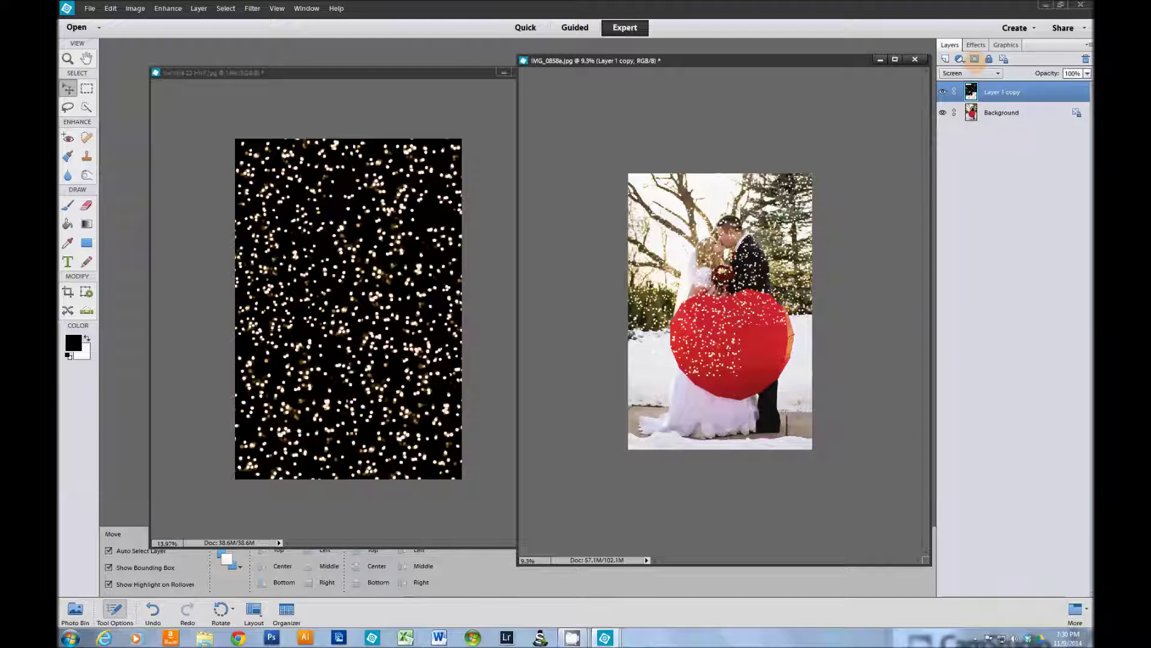
# - Add a layer mask to the twinkle layer and set the foreground color to black
pyautogui.click(975, 59)
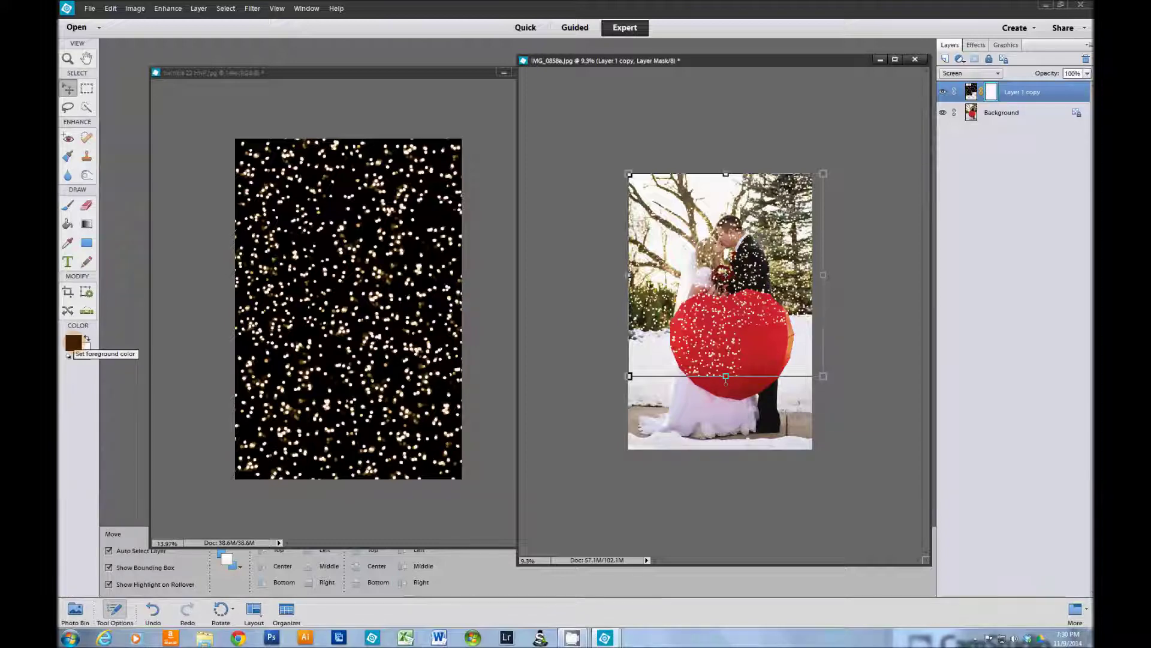
pyautogui.click(73, 342)
pyautogui.click(1010, 245)
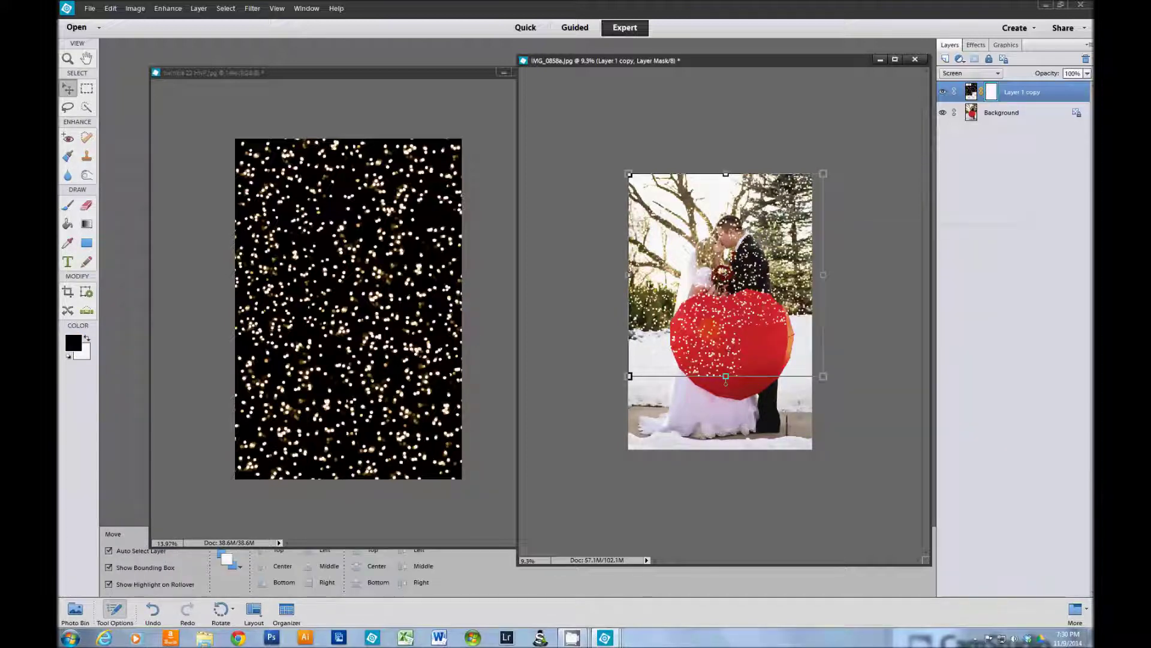
# - Mask the twinkle lights off the red umbrella with a 701 px Brush at 100% opacity
pyautogui.click(68, 204)
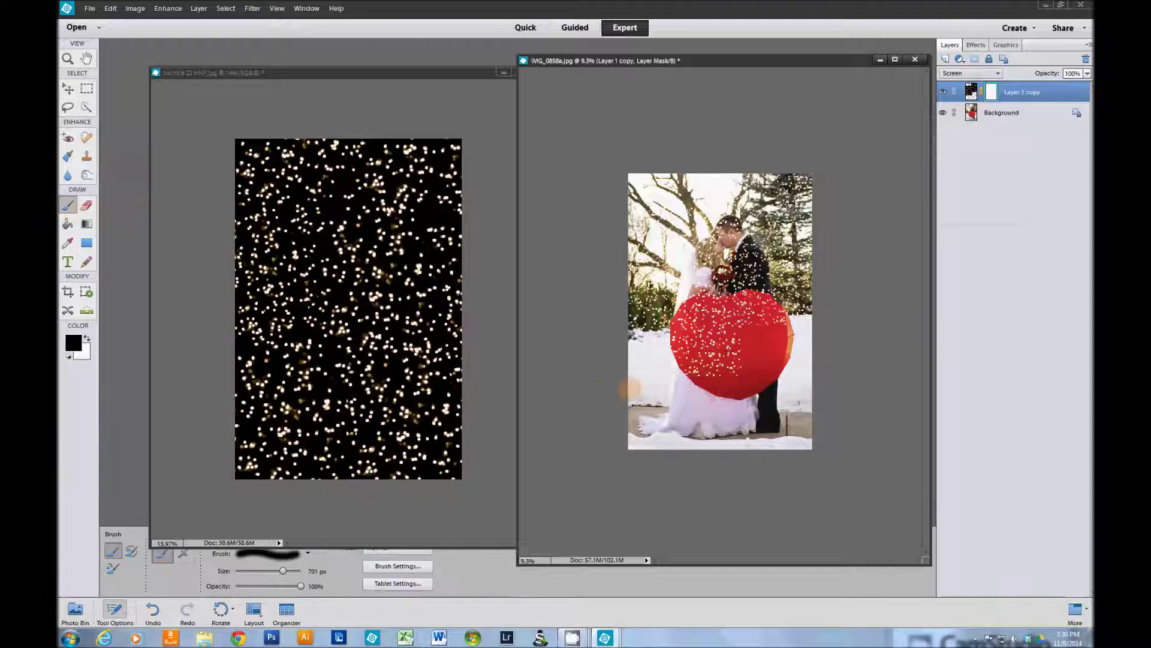
pyautogui.moveTo(657, 364)
pyautogui.mouseDown()
pyautogui.moveTo(636, 379)
pyautogui.moveTo(643, 361)
pyautogui.moveTo(652, 373)
pyautogui.moveTo(638, 353)
pyautogui.moveTo(662, 349)
pyautogui.moveTo(643, 346)
pyautogui.moveTo(679, 387)
pyautogui.moveTo(737, 353)
pyautogui.mouseUp()
pyautogui.scroll(5, 738, 353)
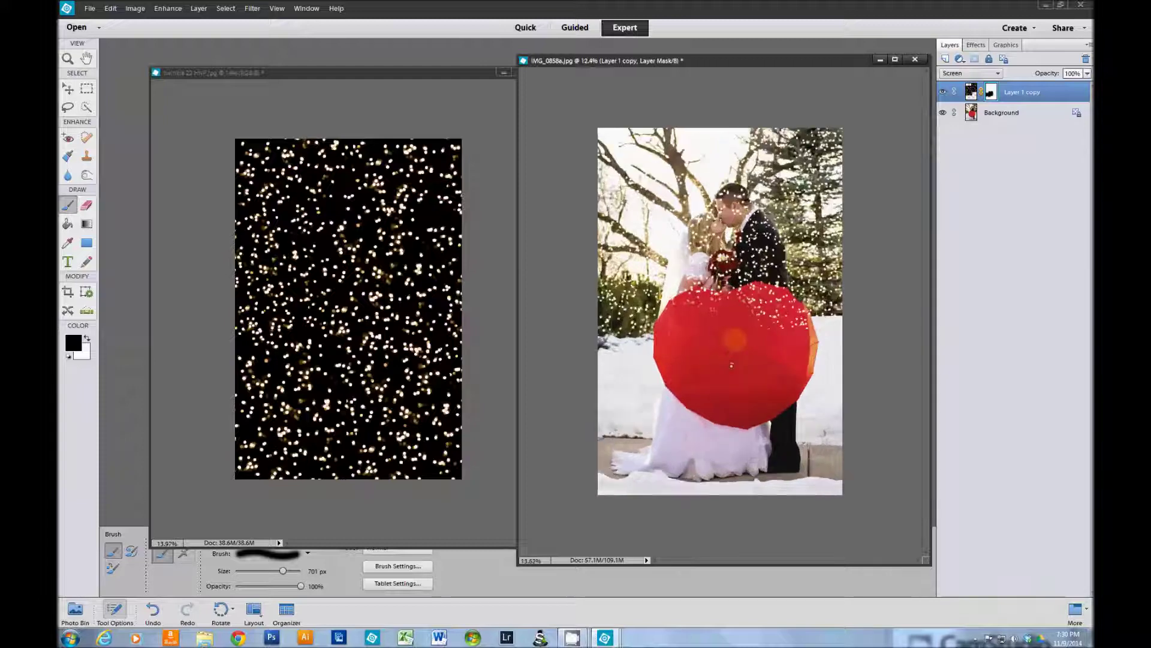
pyautogui.moveTo(670, 335)
pyautogui.mouseDown()
pyautogui.moveTo(780, 302)
pyautogui.moveTo(770, 315)
pyautogui.moveTo(819, 312)
pyautogui.moveTo(835, 340)
pyautogui.moveTo(837, 301)
pyautogui.moveTo(857, 349)
pyautogui.moveTo(781, 343)
pyautogui.mouseUp()
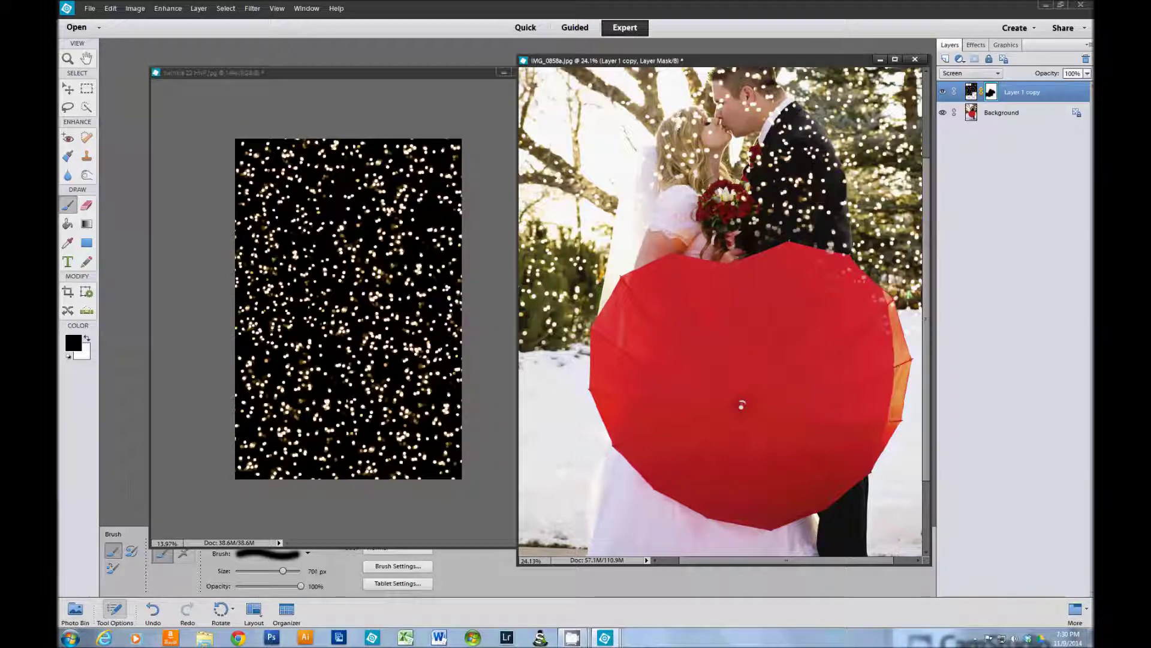
# - Mask the twinkle lights off the bride, the groom and the bright sky beside them with a 400 px brush
pyautogui.press('[')
pyautogui.moveTo(699, 120)
pyautogui.mouseDown()
pyautogui.moveTo(686, 124)
pyautogui.moveTo(671, 193)
pyautogui.moveTo(690, 157)
pyautogui.moveTo(724, 211)
pyautogui.moveTo(729, 201)
pyautogui.moveTo(653, 182)
pyautogui.moveTo(654, 202)
pyautogui.moveTo(720, 194)
pyautogui.mouseUp()
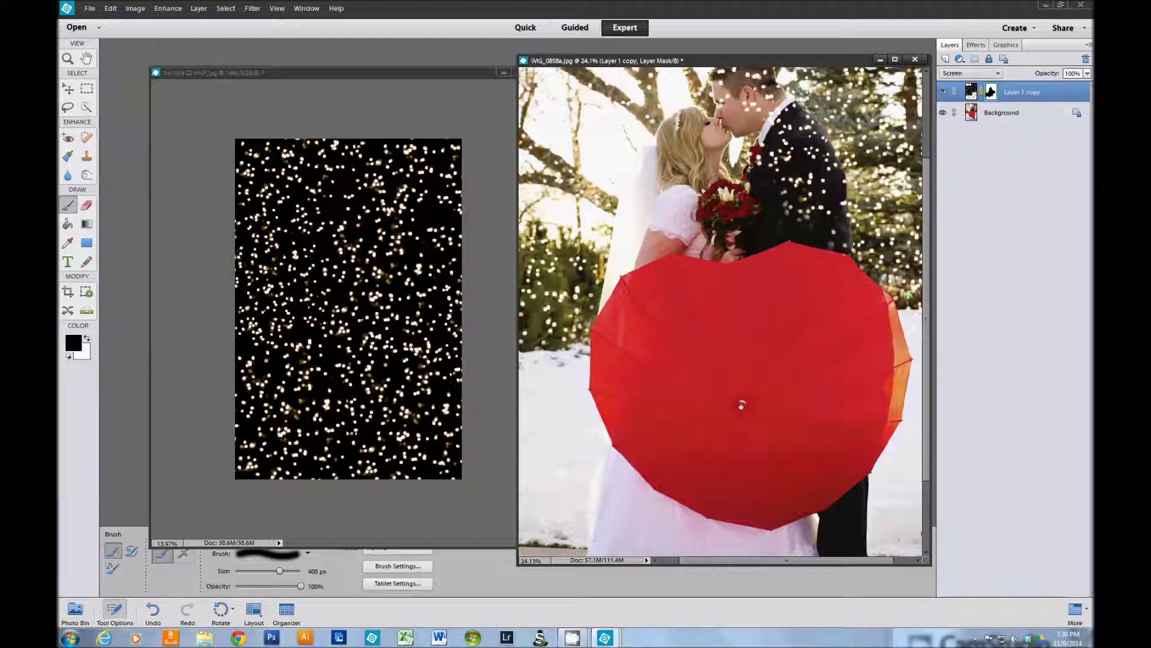
pyautogui.moveTo(822, 251)
pyautogui.mouseDown()
pyautogui.moveTo(813, 200)
pyautogui.moveTo(836, 261)
pyautogui.moveTo(831, 180)
pyautogui.moveTo(802, 129)
pyautogui.mouseUp()
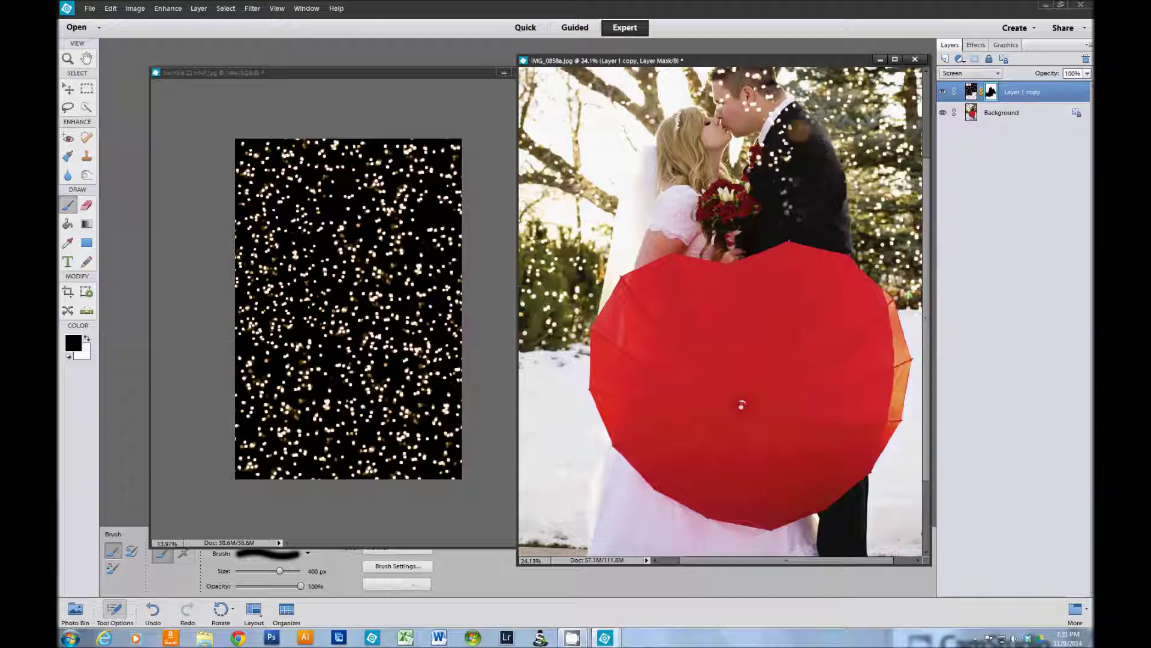
pyautogui.hotkey('ctrl', '0')
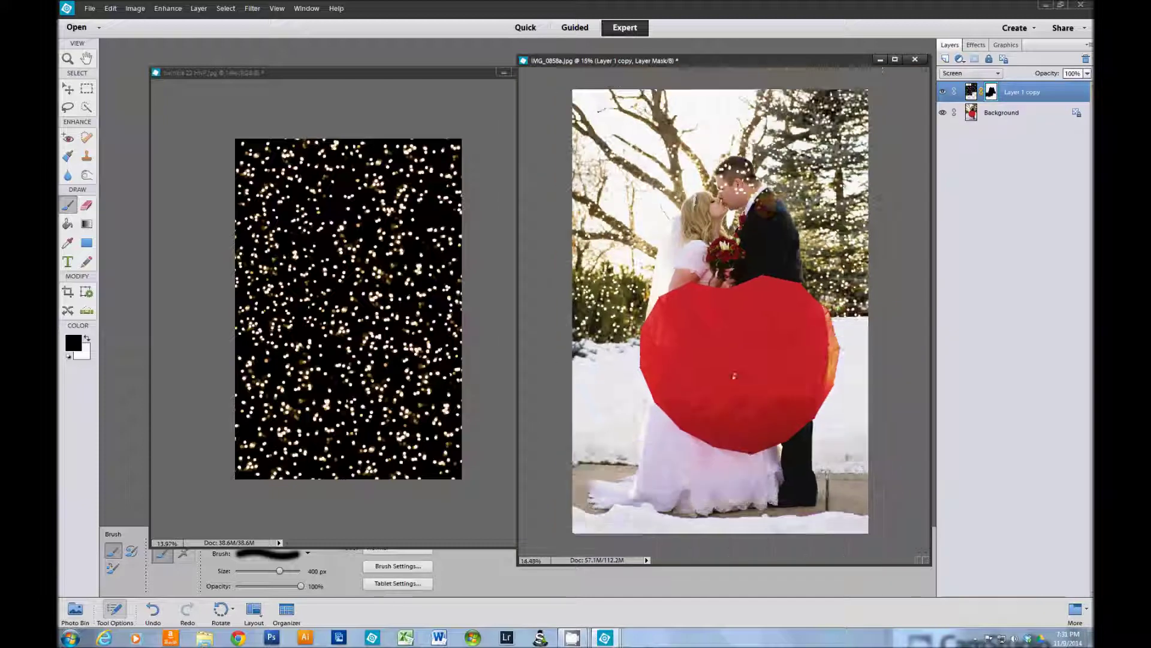
pyautogui.moveTo(765, 209)
pyautogui.mouseDown()
pyautogui.moveTo(744, 169)
pyautogui.moveTo(716, 179)
pyautogui.mouseUp()
pyautogui.moveTo(674, 143)
pyautogui.mouseDown()
pyautogui.moveTo(671, 210)
pyautogui.moveTo(583, 135)
pyautogui.moveTo(661, 175)
pyautogui.moveTo(649, 123)
pyautogui.moveTo(690, 166)
pyautogui.moveTo(731, 143)
pyautogui.moveTo(761, 99)
pyautogui.moveTo(652, 183)
pyautogui.moveTo(621, 247)
pyautogui.moveTo(646, 234)
pyautogui.moveTo(563, 240)
pyautogui.moveTo(652, 229)
pyautogui.mouseUp()
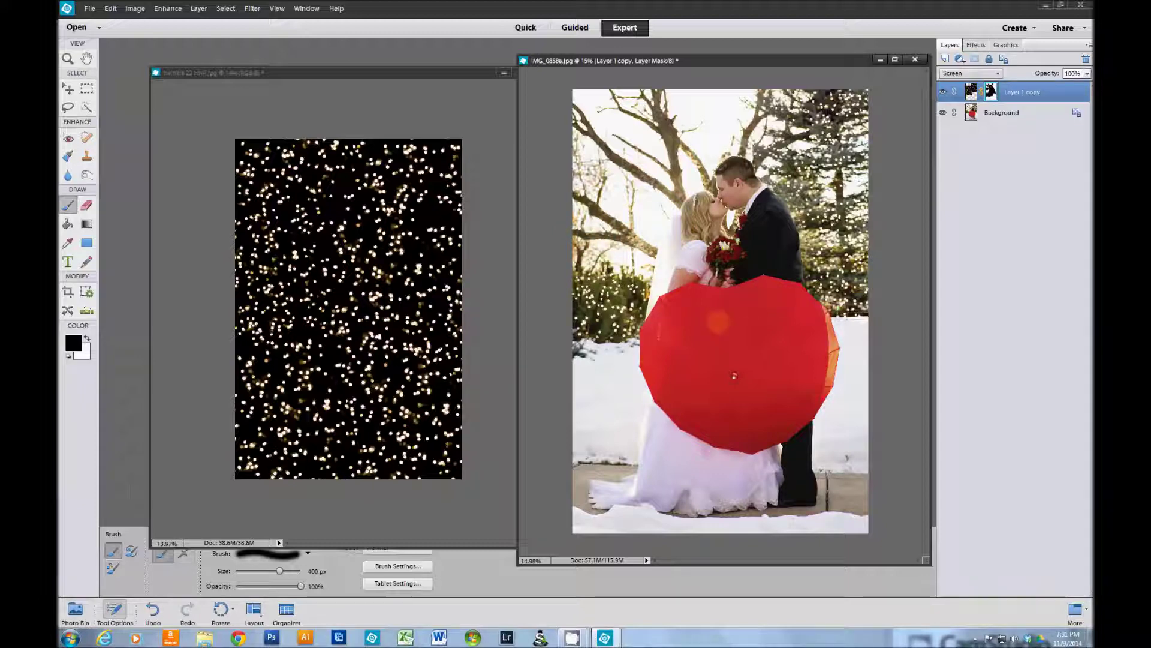
# - Reduce the brush size to 90 px and swap the foreground color to white for restoring masked areas
pyautogui.scroll(3, 800, 268)
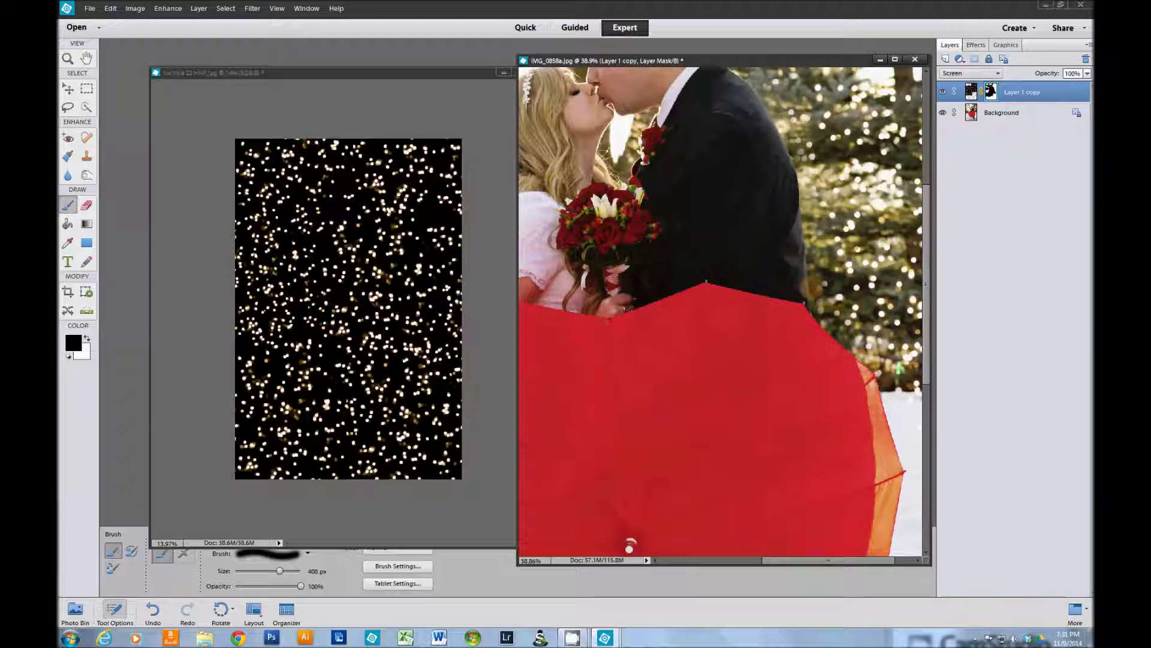
pyautogui.press('[')
pyautogui.press('[')
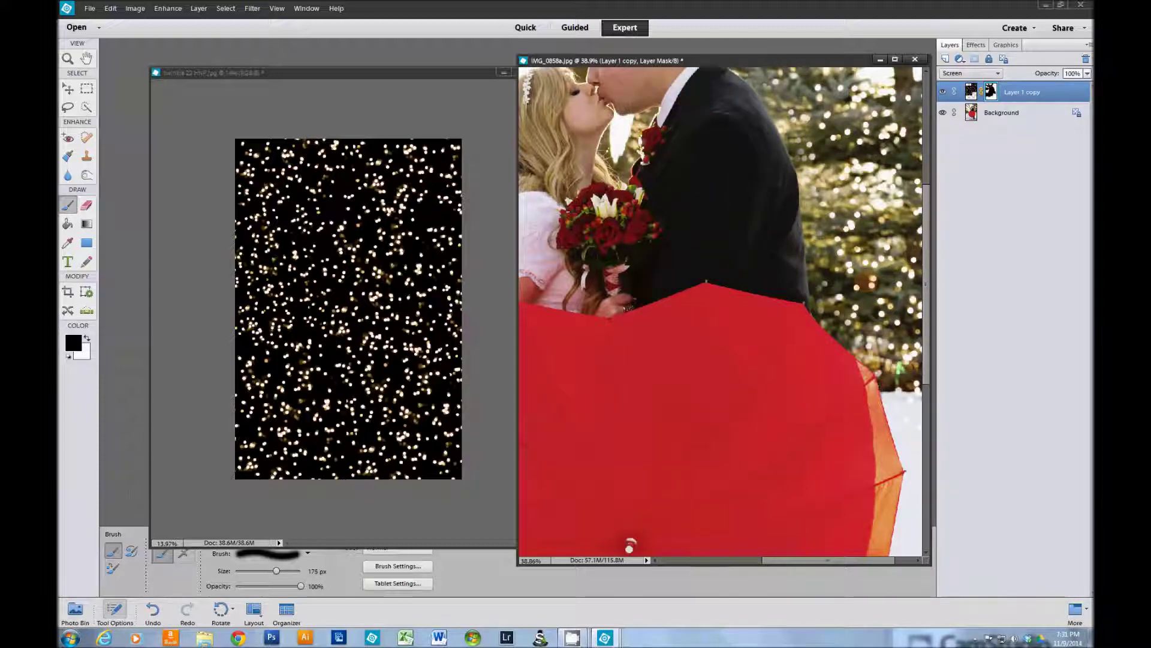
pyautogui.press('[')
pyautogui.press('[')
pyautogui.press('[')
pyautogui.press('[')
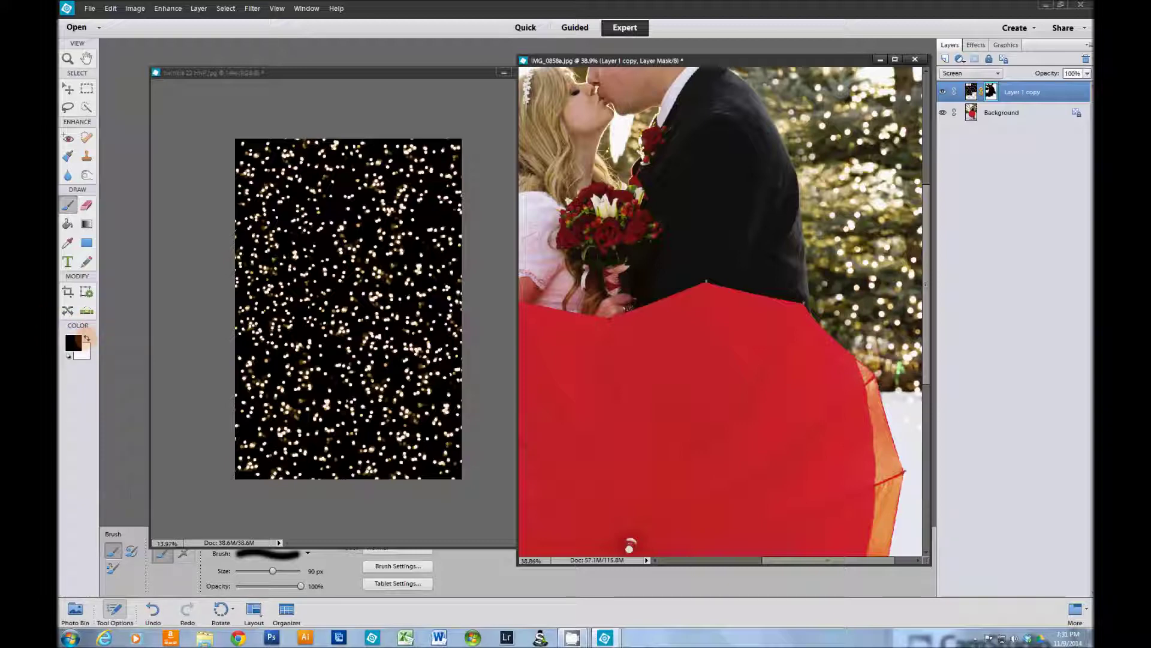
pyautogui.press('x')
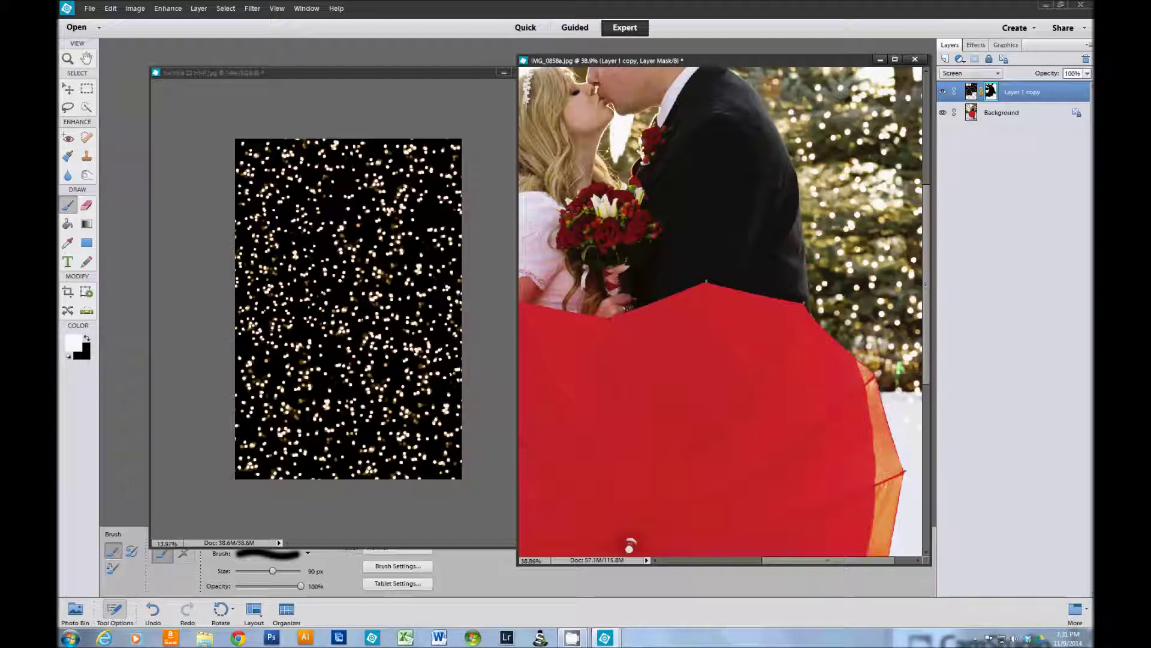
# - Close the twinkle 22 HNP.jpg overlay document without saving its changes
pyautogui.scroll(-2, 674, 444)
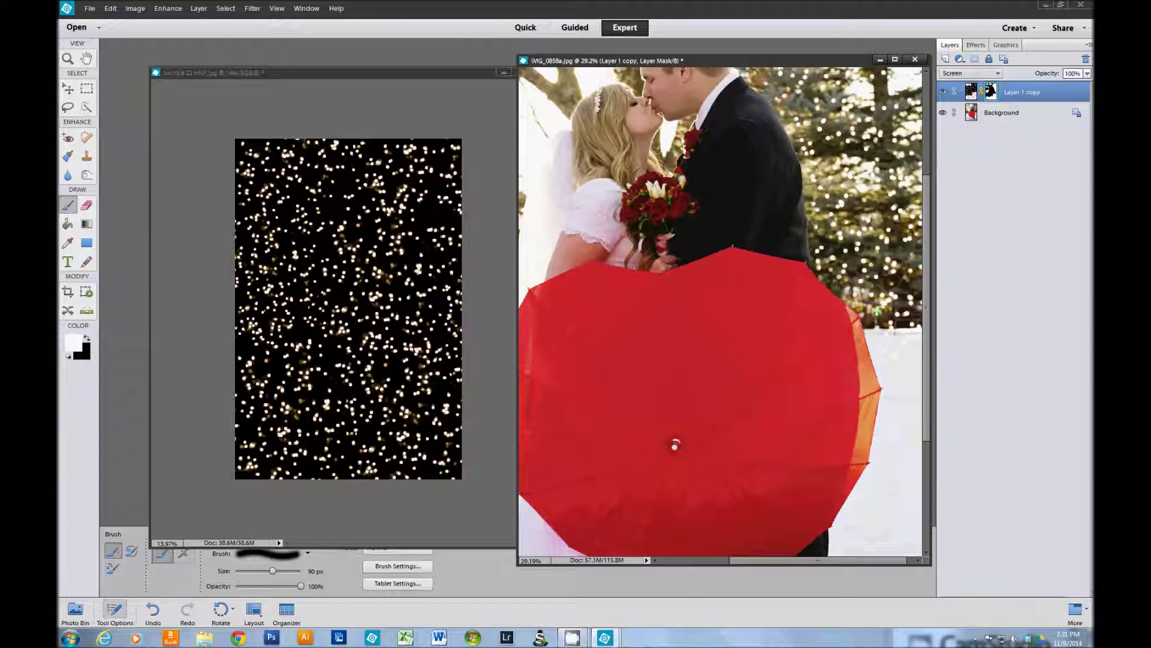
pyautogui.scroll(-4, 675, 445)
pyautogui.scroll(2, 675, 445)
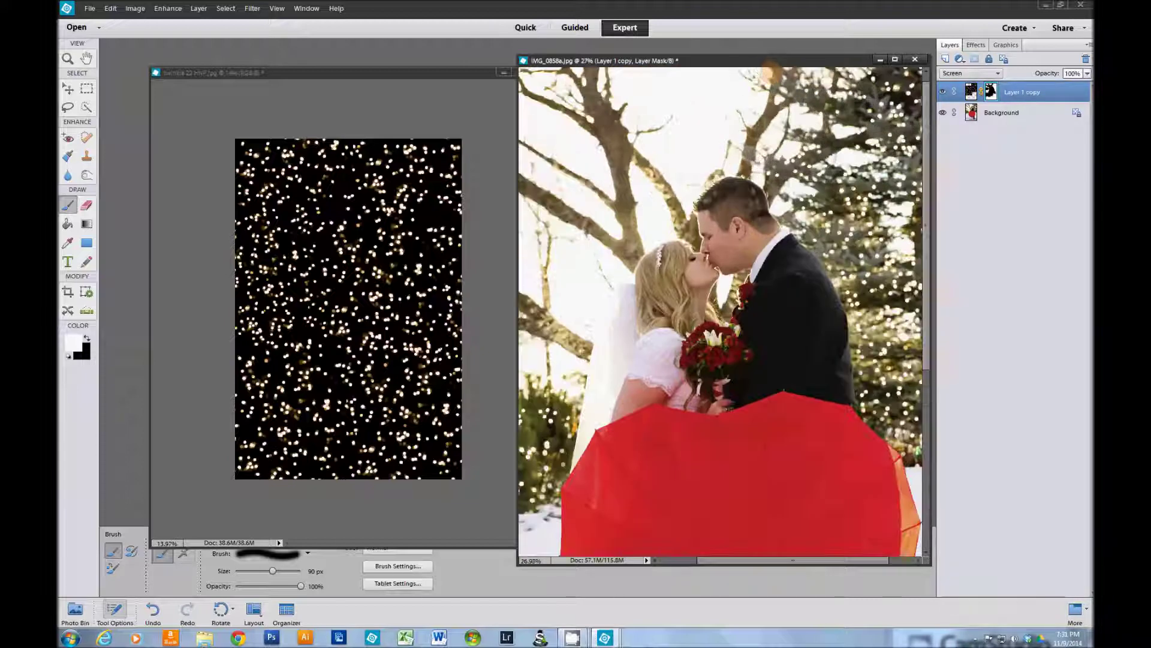
pyautogui.scroll(-3, 675, 445)
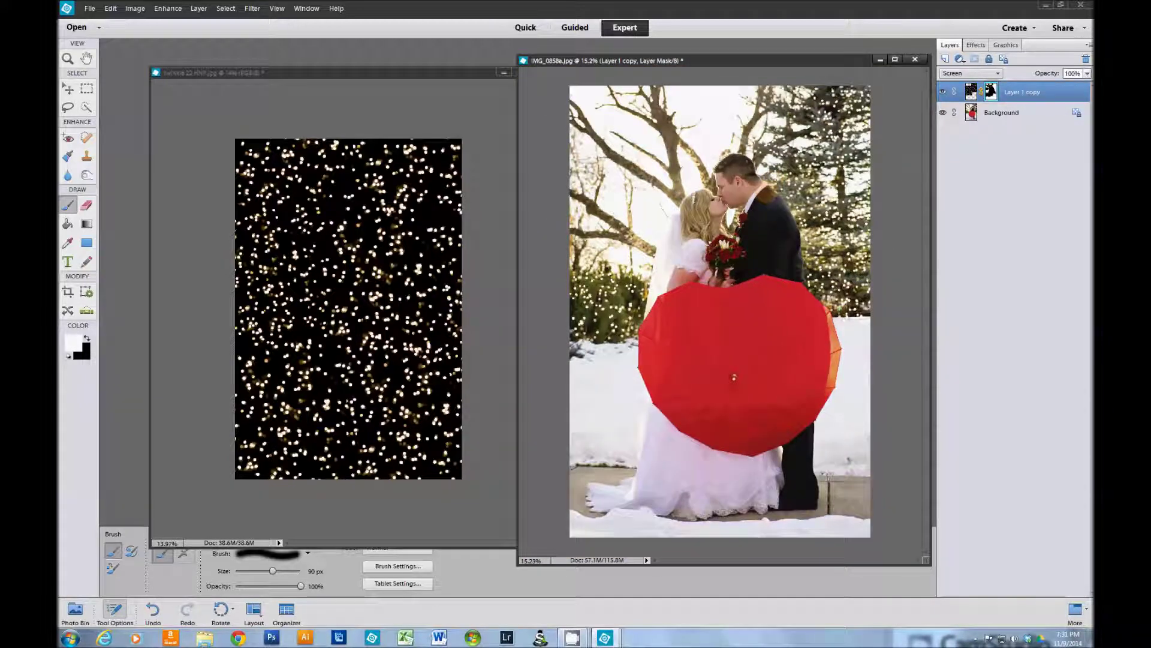
pyautogui.click(437, 72)
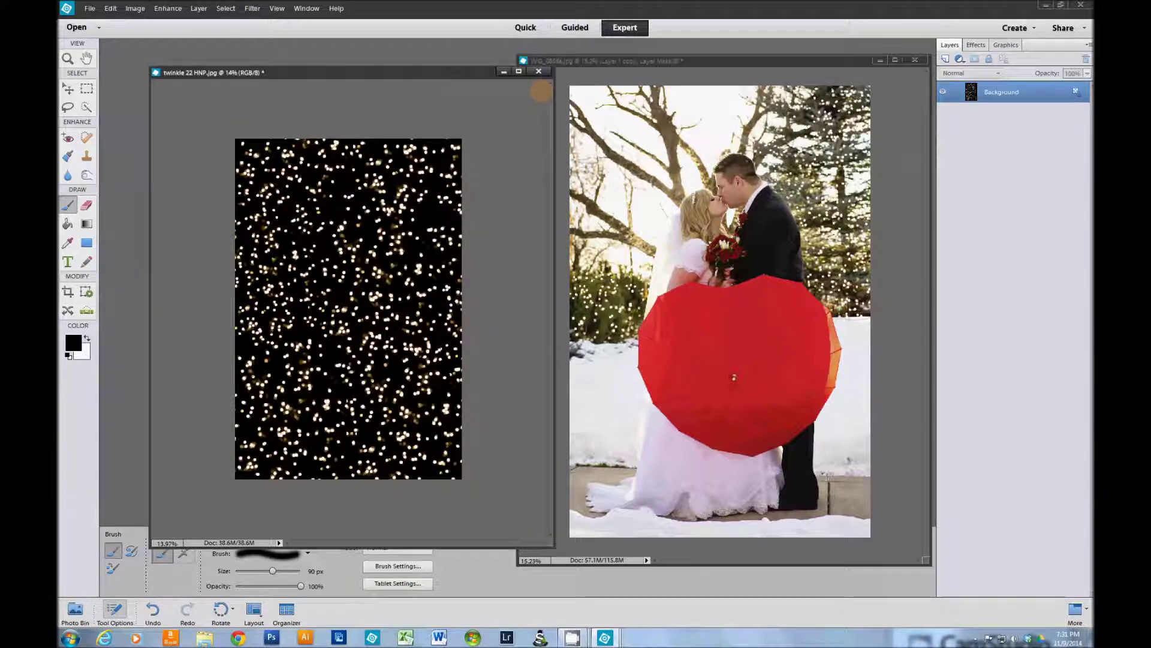
pyautogui.click(538, 72)
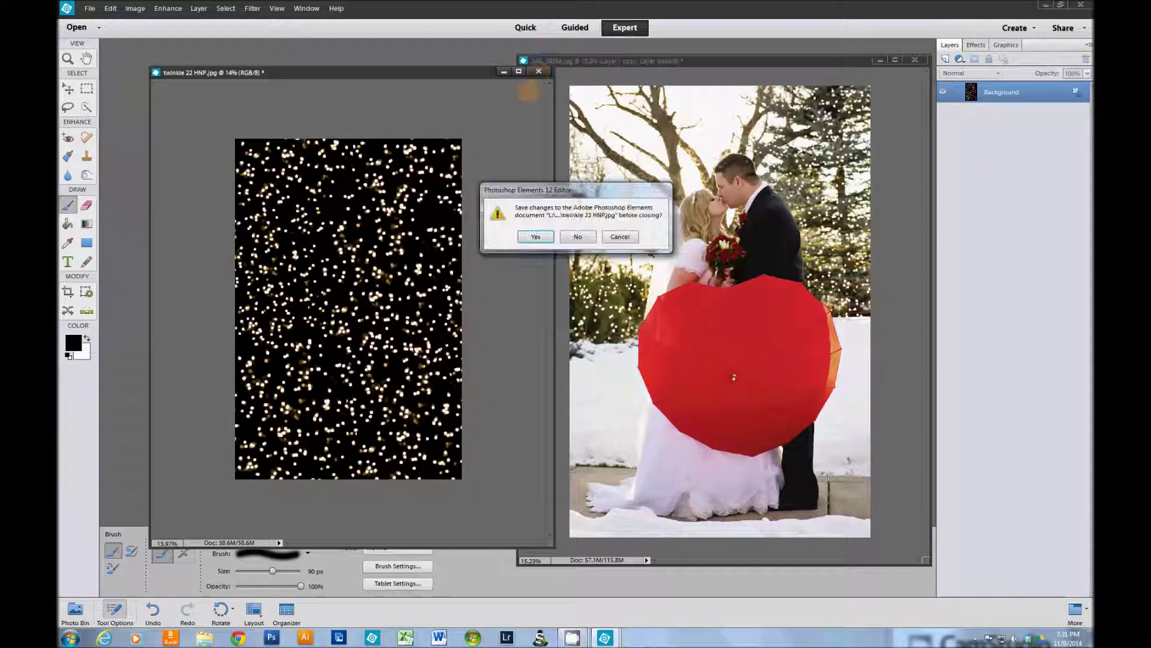
pyautogui.click(577, 236)
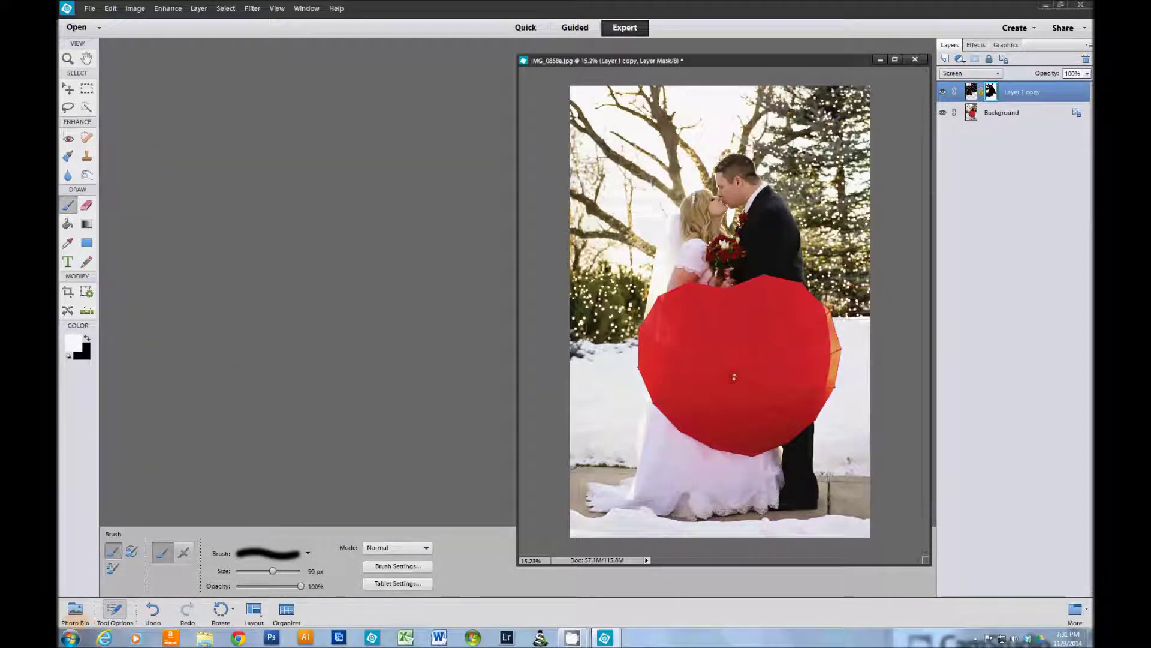
# - Bring up the open Snow How Bokeh 1 HNP.jpg document and place its window beside the wedding photo
pyautogui.click(75, 611)
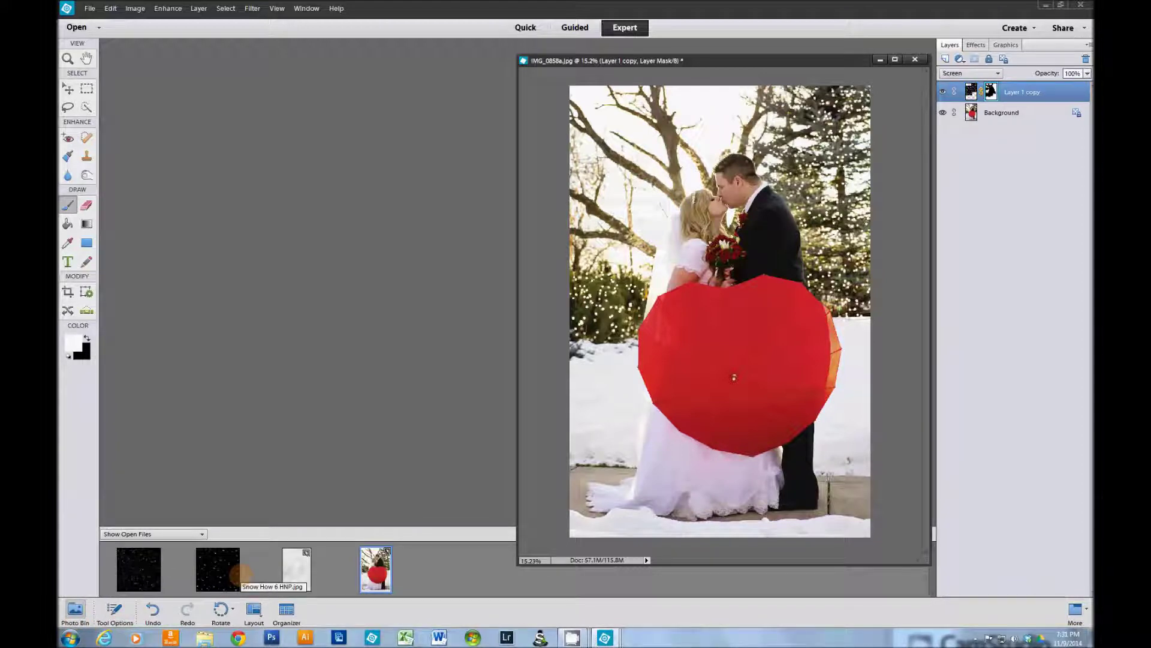
pyautogui.doubleClick(289, 571)
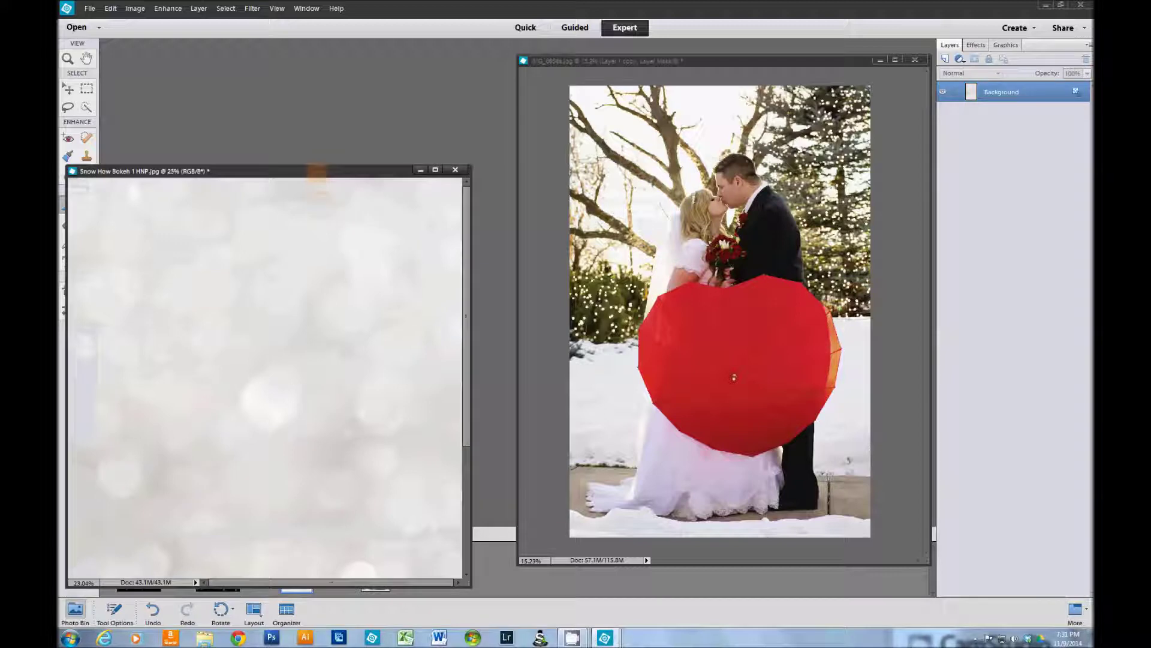
pyautogui.moveTo(327, 171); pyautogui.dragTo(407, 97)
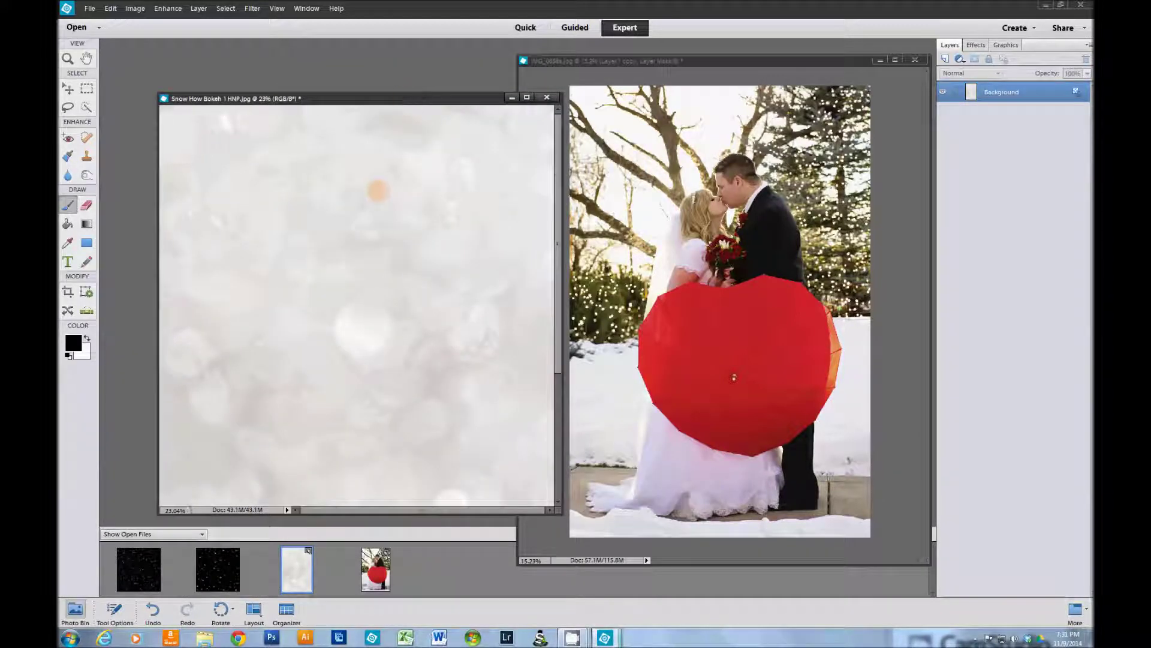
pyautogui.scroll(-3, 371, 204)
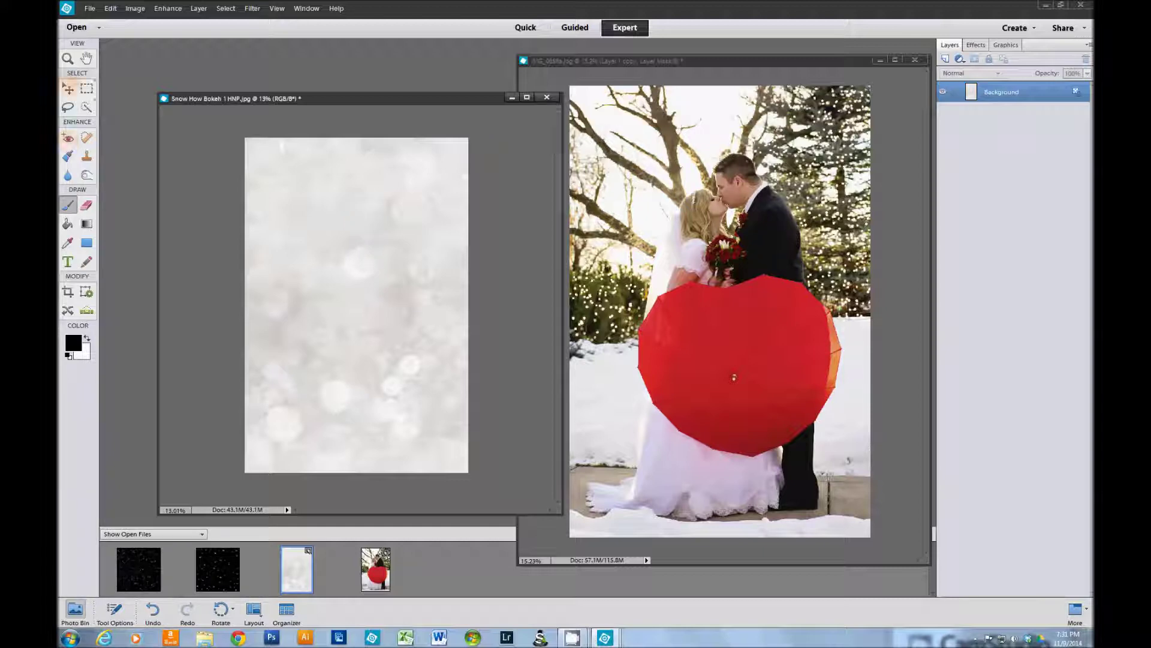
# - Paint white on the twinkle layer's mask over the groom's hair with the 90 px brush to restore the lights
pyautogui.click(68, 89)
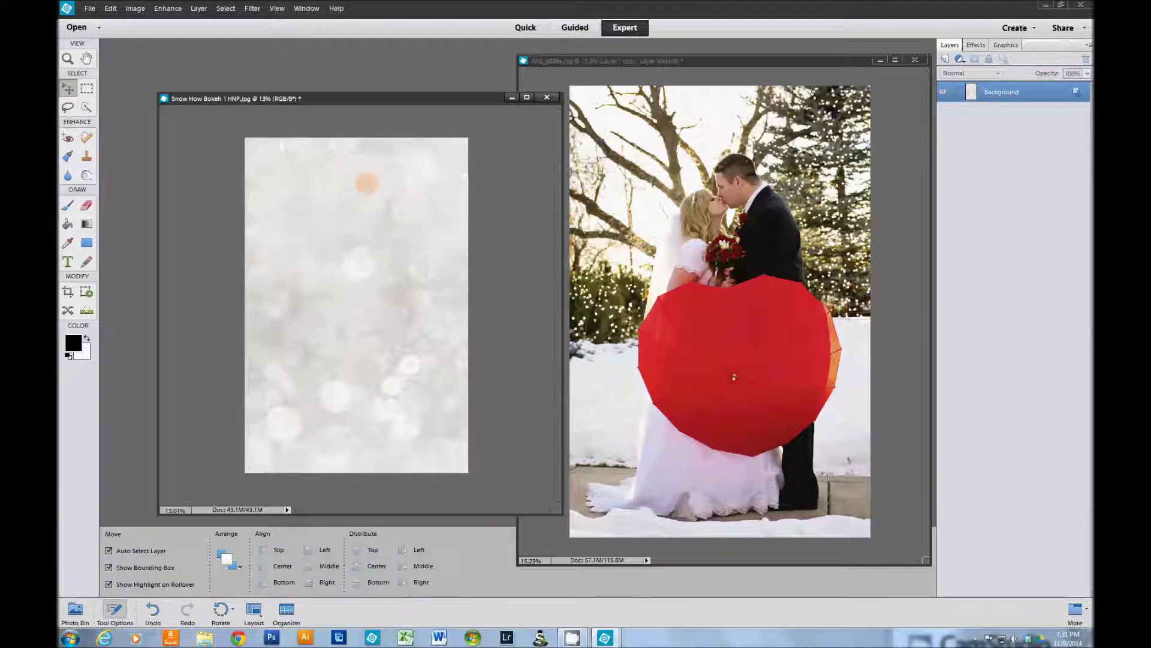
pyautogui.moveTo(704, 56); pyautogui.dragTo(684, 61)
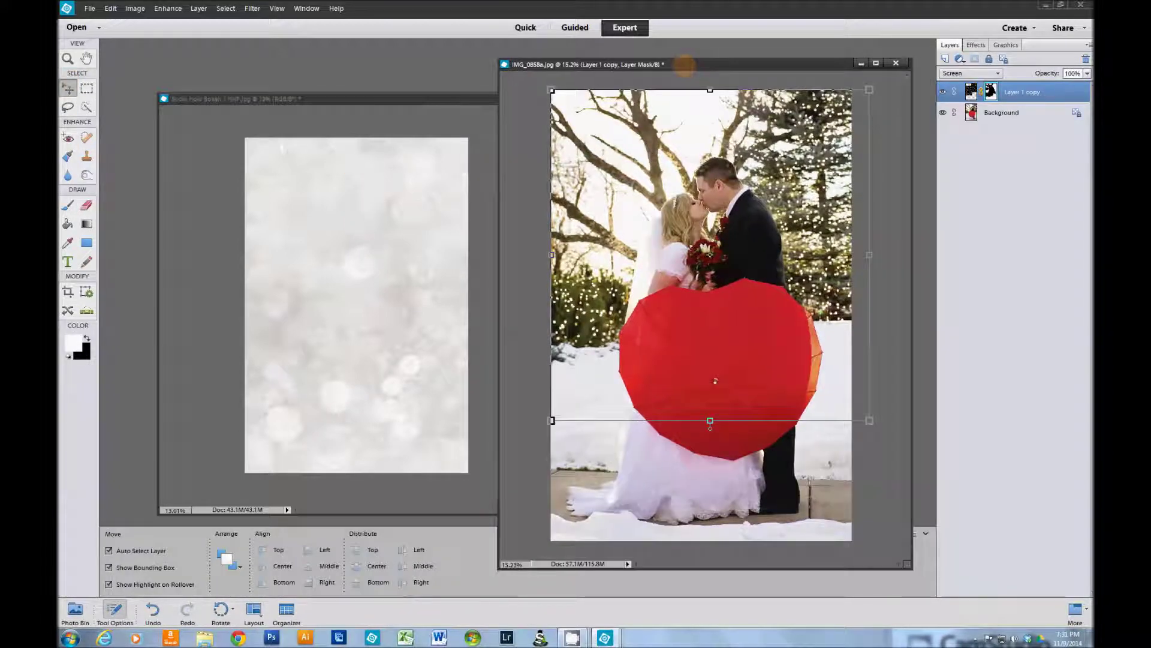
pyautogui.scroll(3, 713, 170)
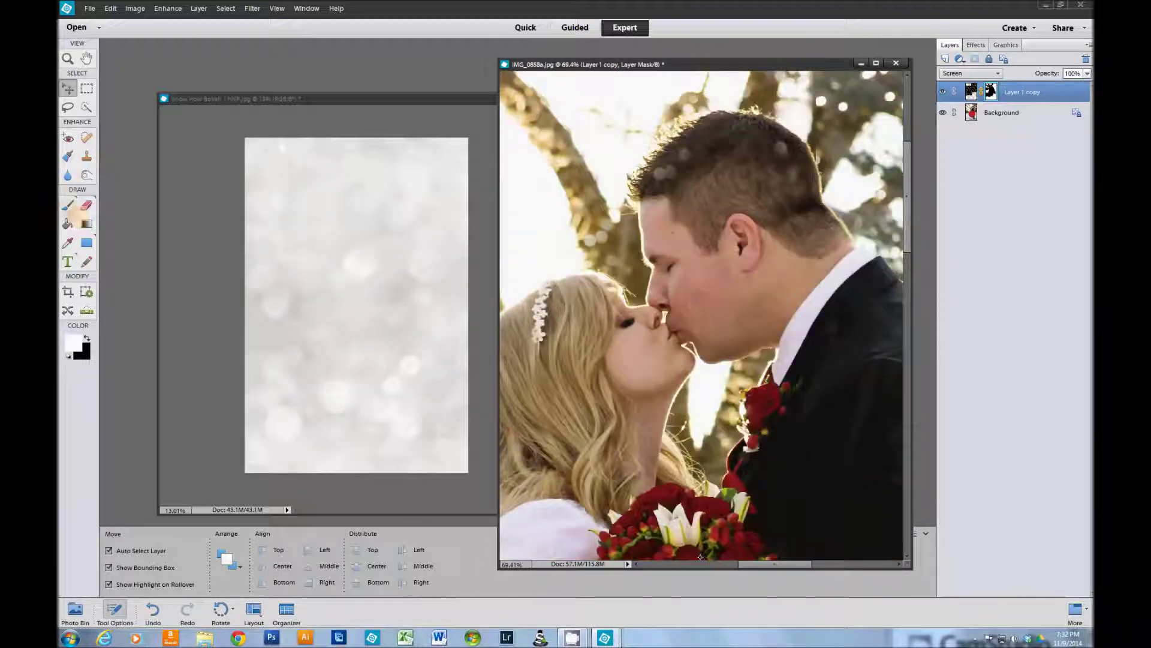
pyautogui.click(68, 205)
pyautogui.moveTo(706, 159)
pyautogui.mouseDown()
pyautogui.moveTo(654, 181)
pyautogui.moveTo(665, 178)
pyautogui.mouseUp()
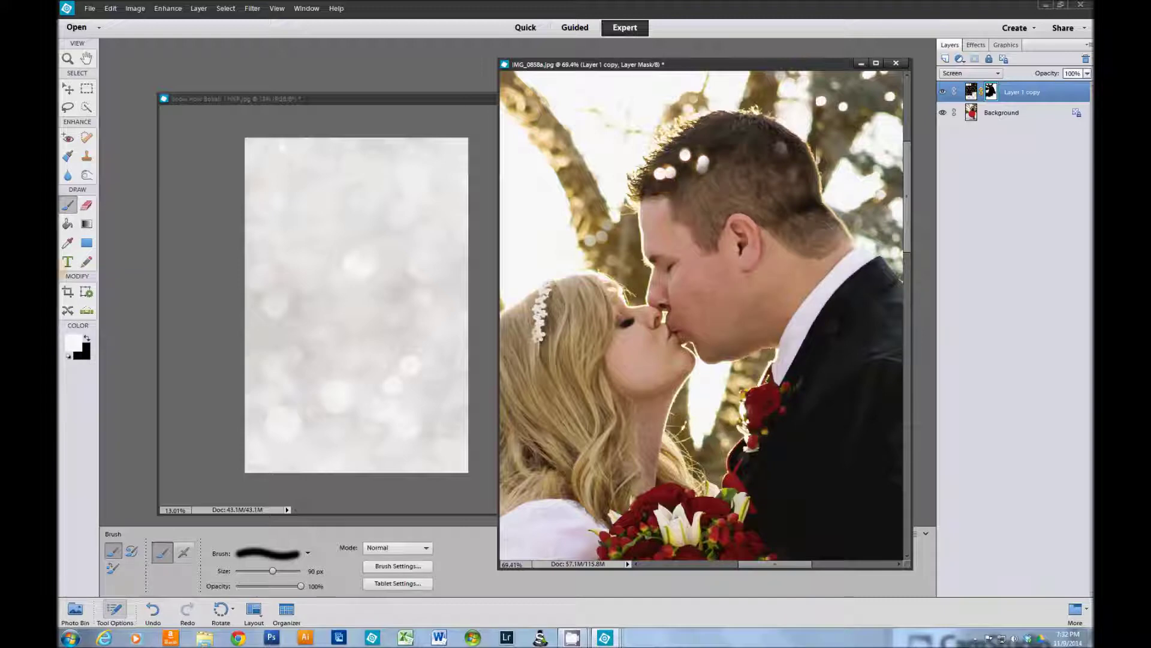
# - Mask the twinkle lights off the groom's hair and the tree trunk in front of him with the 90 px brush in black
pyautogui.click(86, 338)
pyautogui.moveTo(705, 158); pyautogui.dragTo(661, 172)
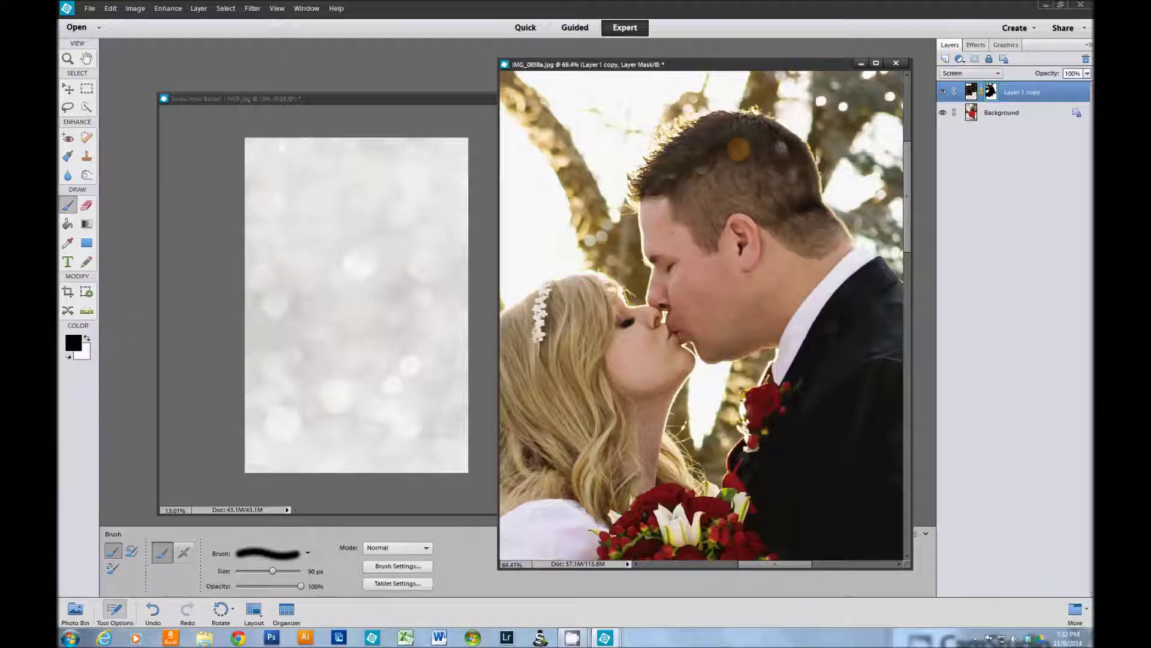
pyautogui.moveTo(739, 150)
pyautogui.mouseDown()
pyautogui.moveTo(673, 211)
pyautogui.moveTo(730, 162)
pyautogui.moveTo(807, 217)
pyautogui.moveTo(720, 126)
pyautogui.moveTo(671, 163)
pyautogui.mouseUp()
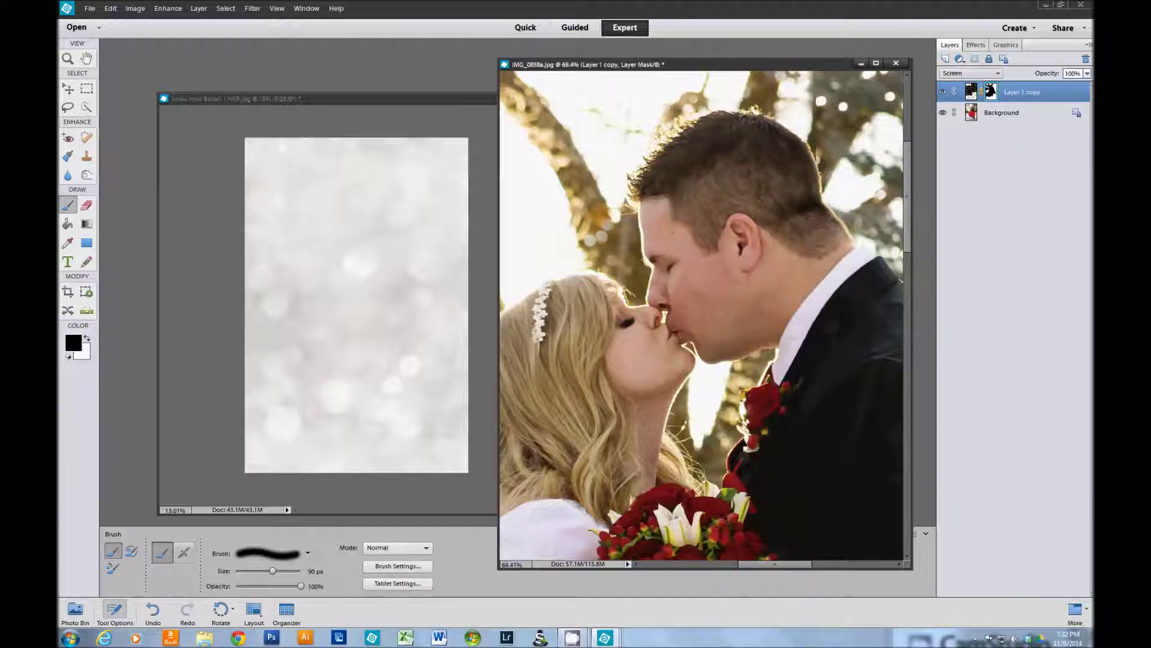
pyautogui.moveTo(597, 218)
pyautogui.mouseDown()
pyautogui.moveTo(613, 196)
pyautogui.moveTo(610, 242)
pyautogui.mouseUp()
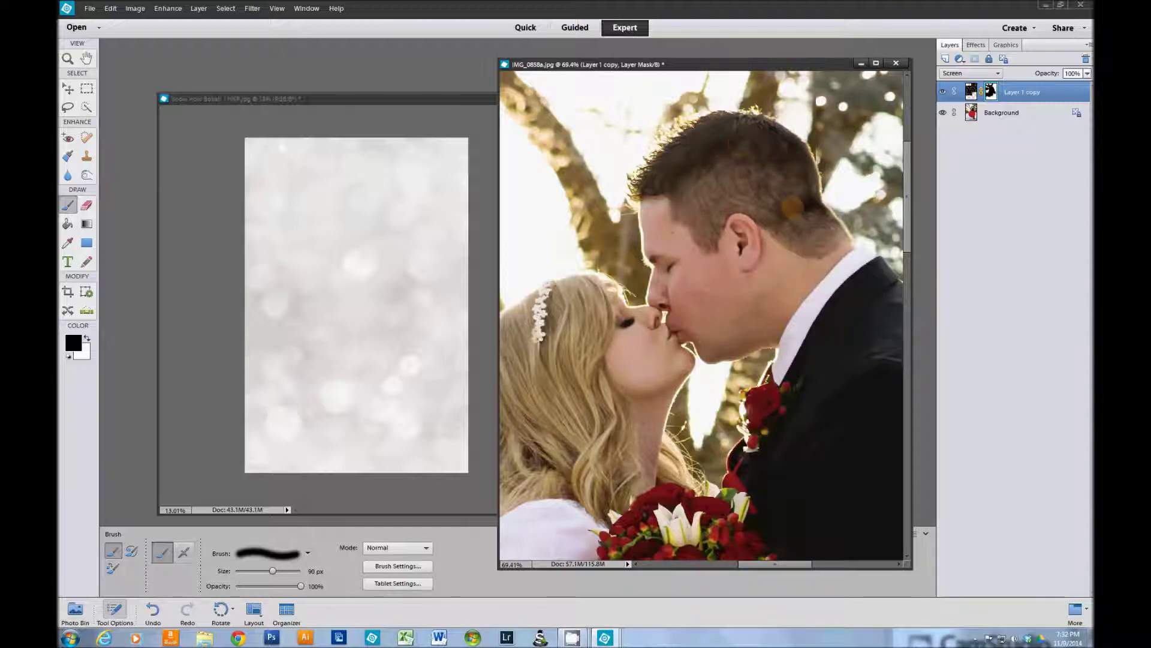
pyautogui.scroll(-10, 792, 207)
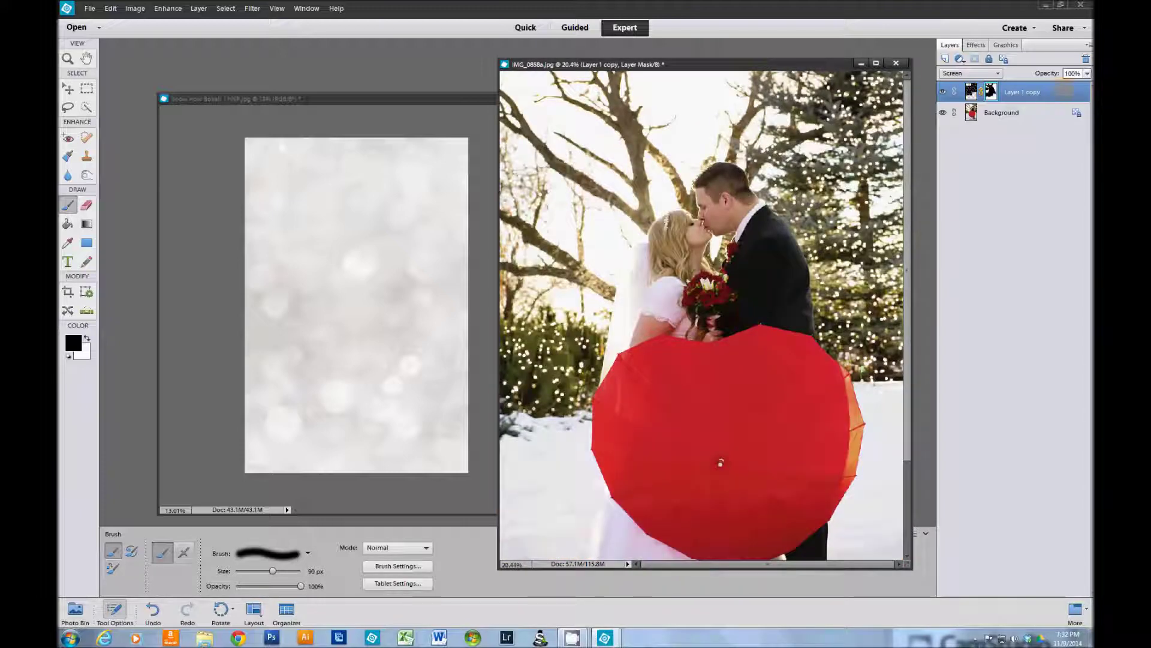
pyautogui.click(1030, 101)
pyautogui.click(795, 255)
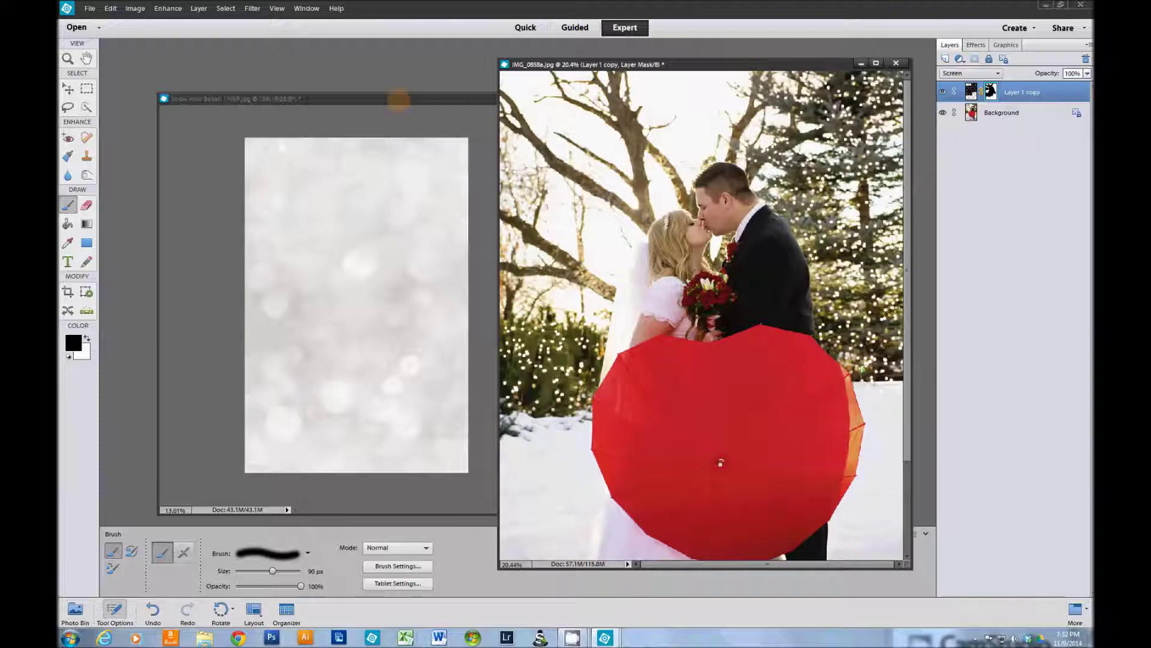
# - Copy the Snow How Bokeh 1 HNP image into the wedding photo as a layer and enlarge it proportionally to cover the photo
pyautogui.moveTo(397, 97); pyautogui.dragTo(367, 89)
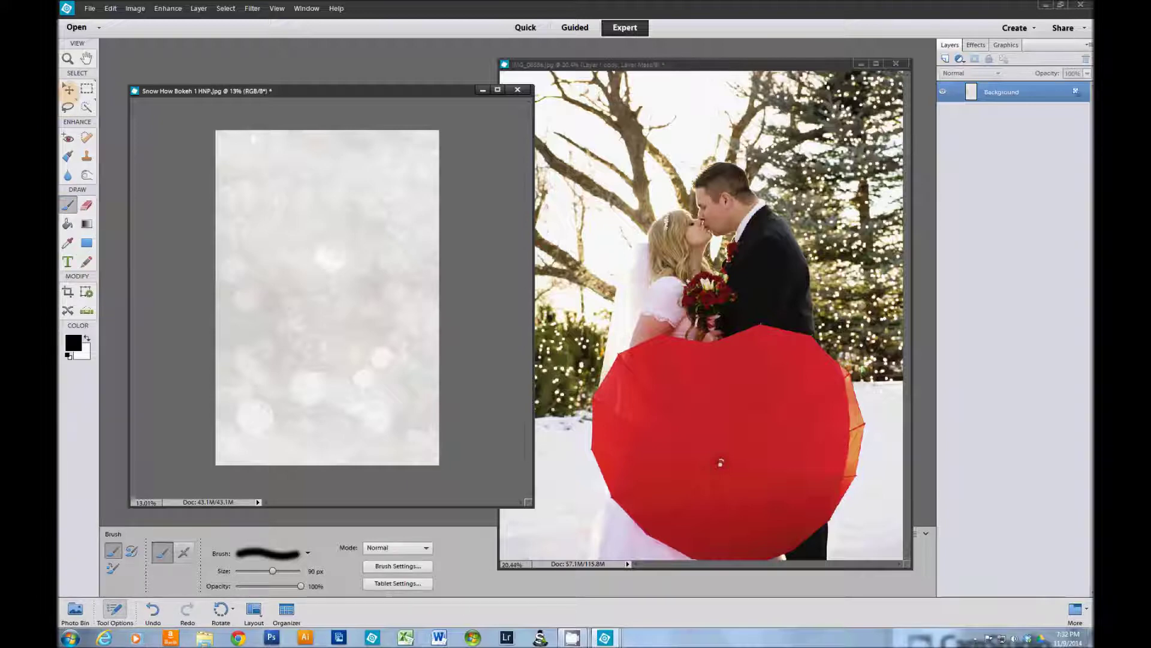
pyautogui.click(69, 89)
pyautogui.moveTo(304, 244); pyautogui.dragTo(685, 287)
pyautogui.scroll(-3, 707, 298)
pyautogui.moveTo(766, 410); pyautogui.dragTo(792, 446)
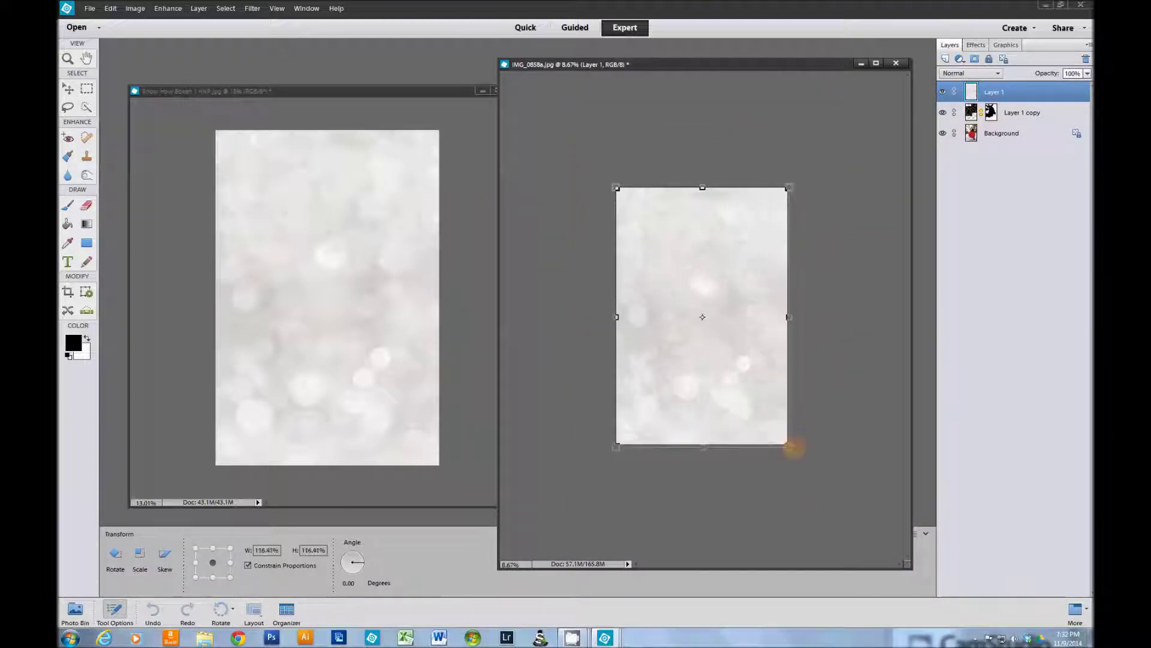
pyautogui.click(750, 452)
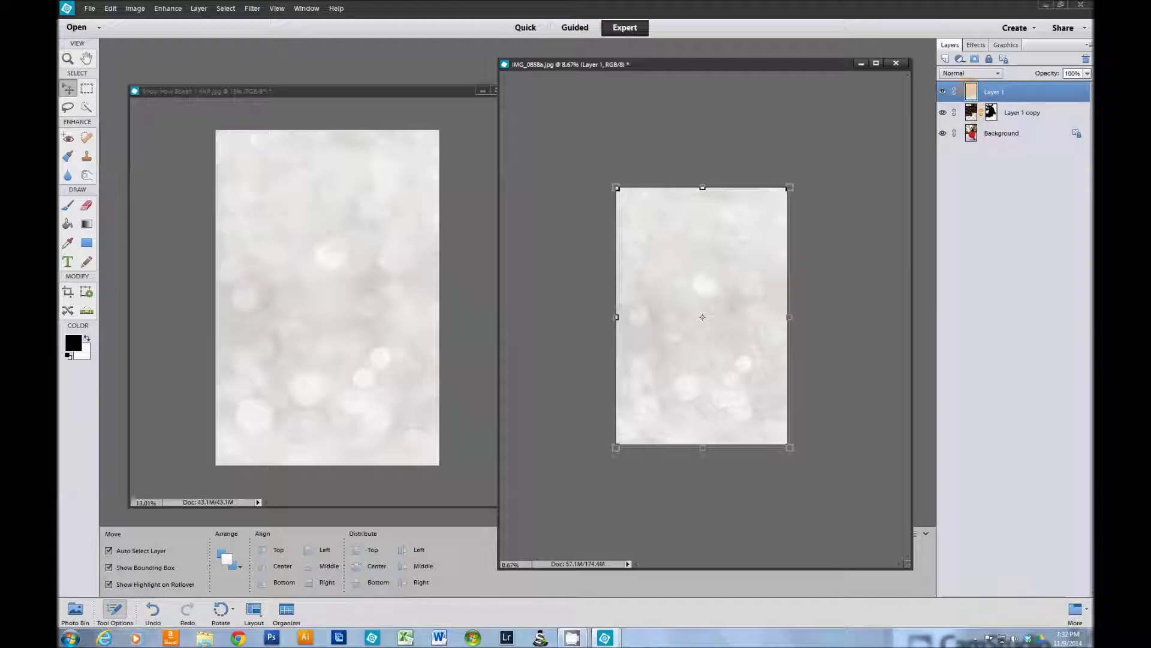
# - Try successive blending modes on the snow bokeh layer, including Color Burn, Screen, Soft Light, Linear Light and Pin Light
pyautogui.click(971, 73)
pyautogui.click(953, 99)
pyautogui.press('Down')
pyautogui.press('Down')
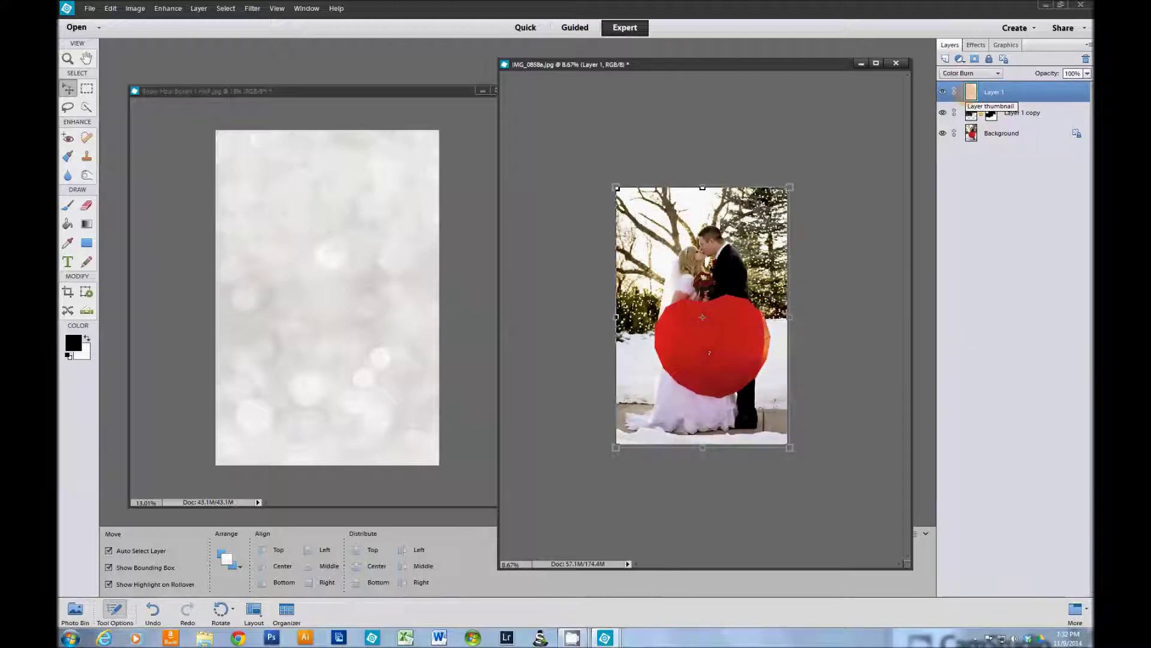
pyautogui.press('Down')
pyautogui.press('Down')
pyautogui.press('Down')
pyautogui.press('Down')
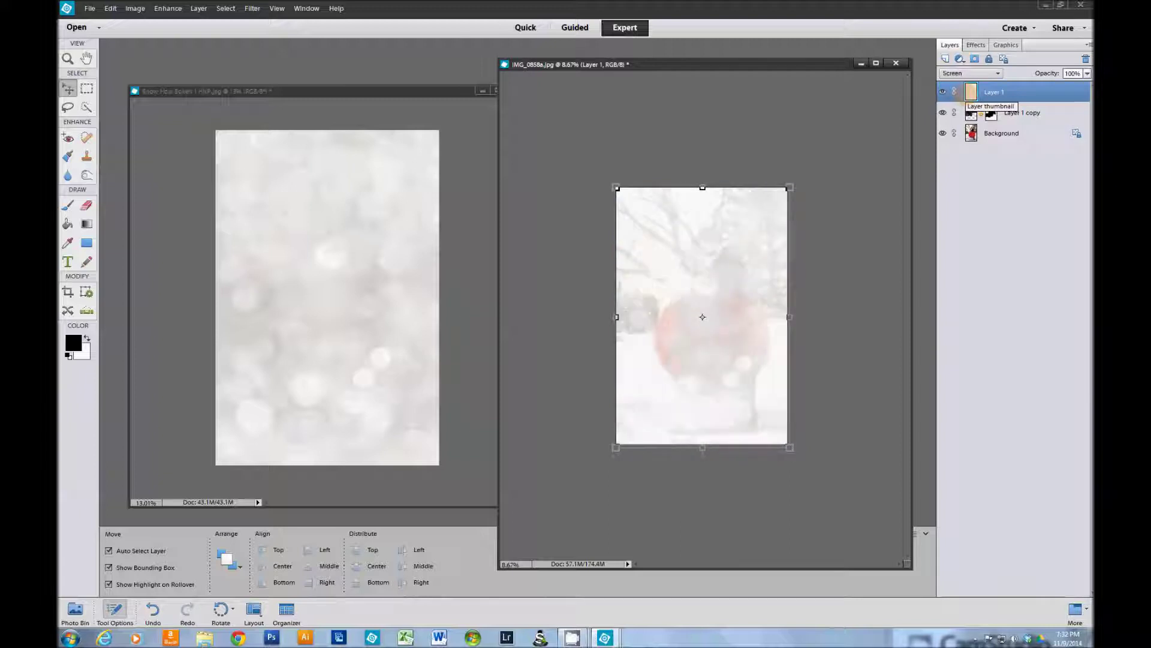
pyautogui.press('Down')
pyautogui.press('Down')
pyautogui.press('Down')
pyautogui.press('Down')
pyautogui.press('Down')
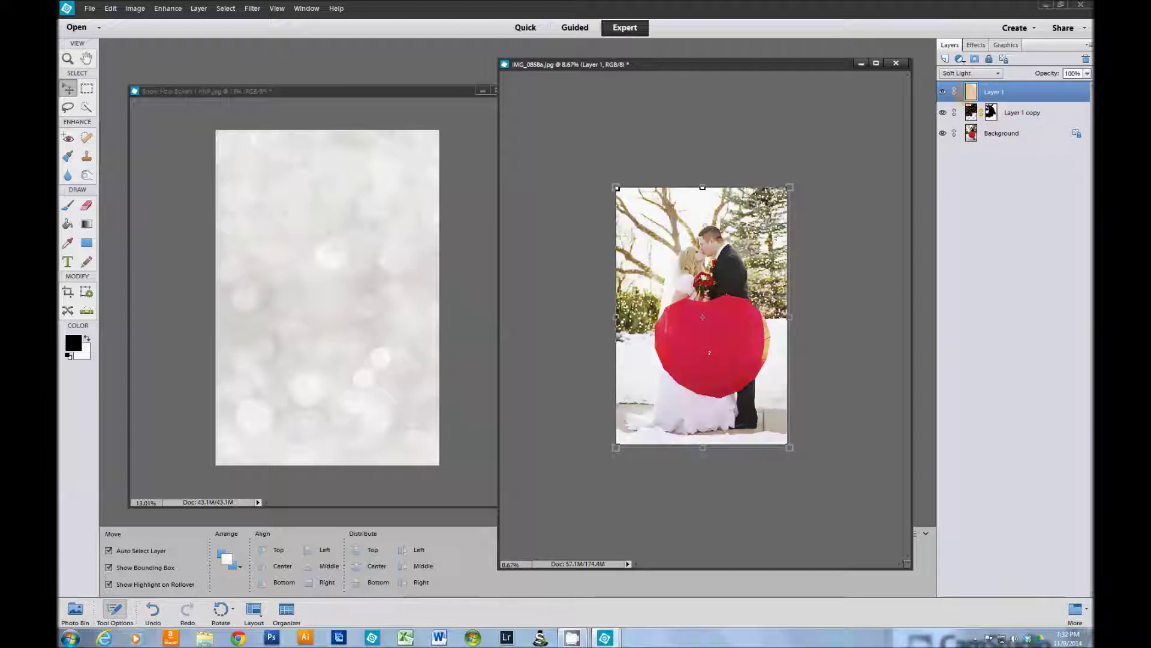
pyautogui.press('Down')
pyautogui.press('Down')
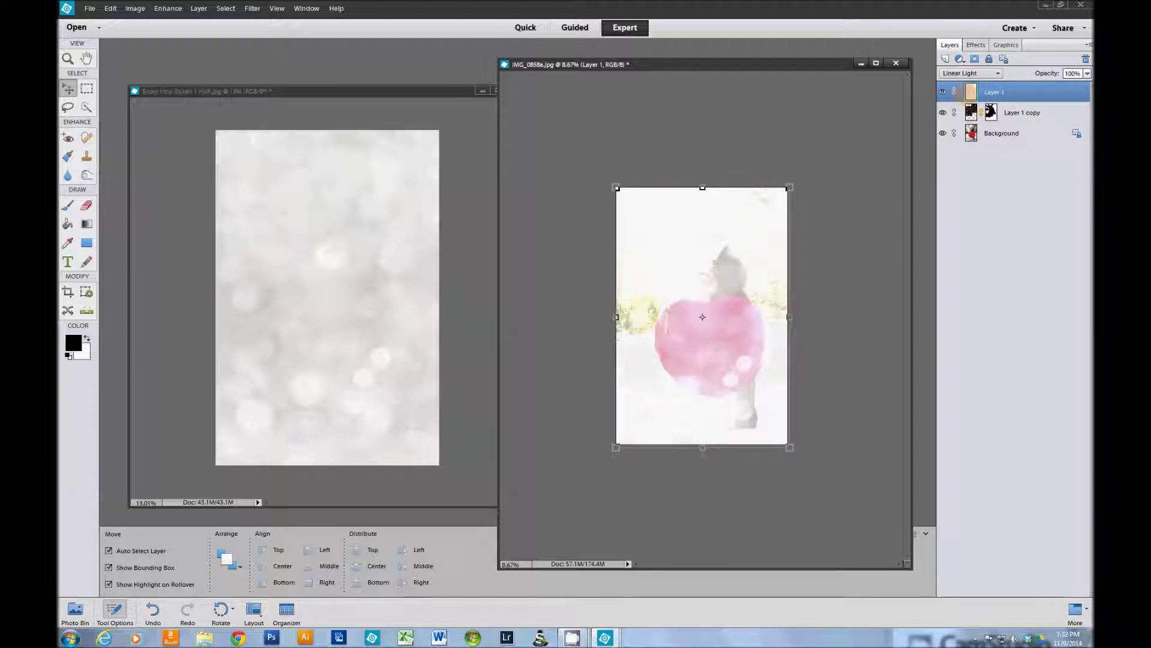
pyautogui.press('Down')
pyautogui.press('Down')
pyautogui.press('Down')
pyautogui.press('Down')
pyautogui.press('Down')
pyautogui.press('Up')
pyautogui.press('Up')
pyautogui.press('Up')
pyautogui.press('Up')
pyautogui.press('Up')
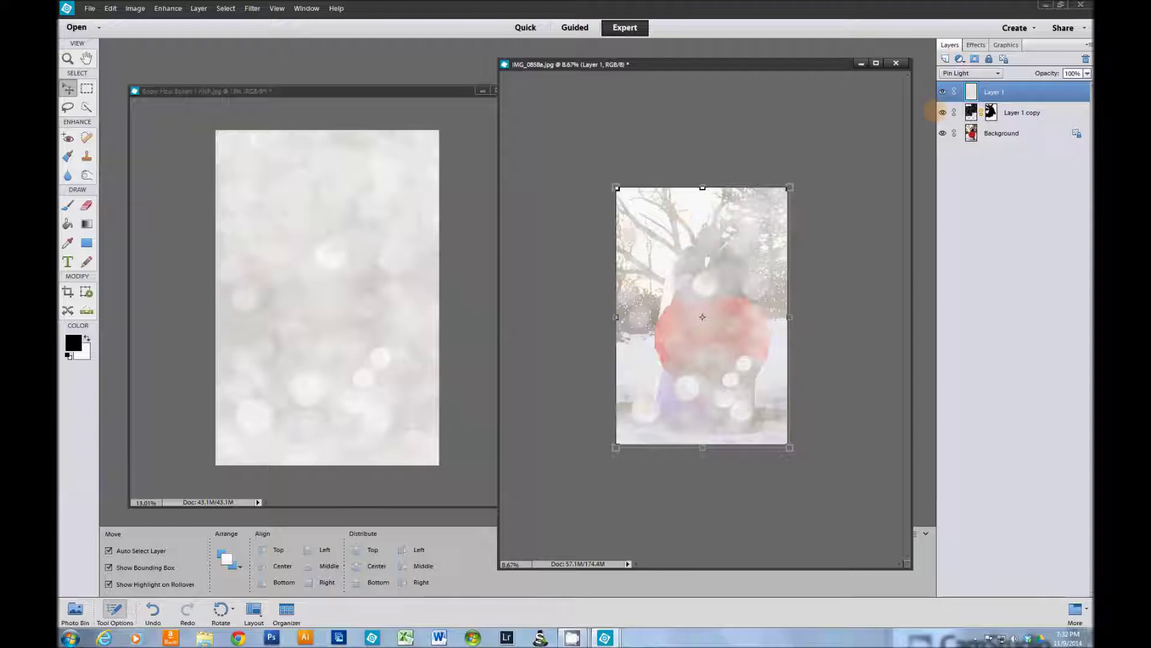
# - Set the snow bokeh layer's blending mode to Hard Light and lower its opacity to 73%
pyautogui.click(984, 72)
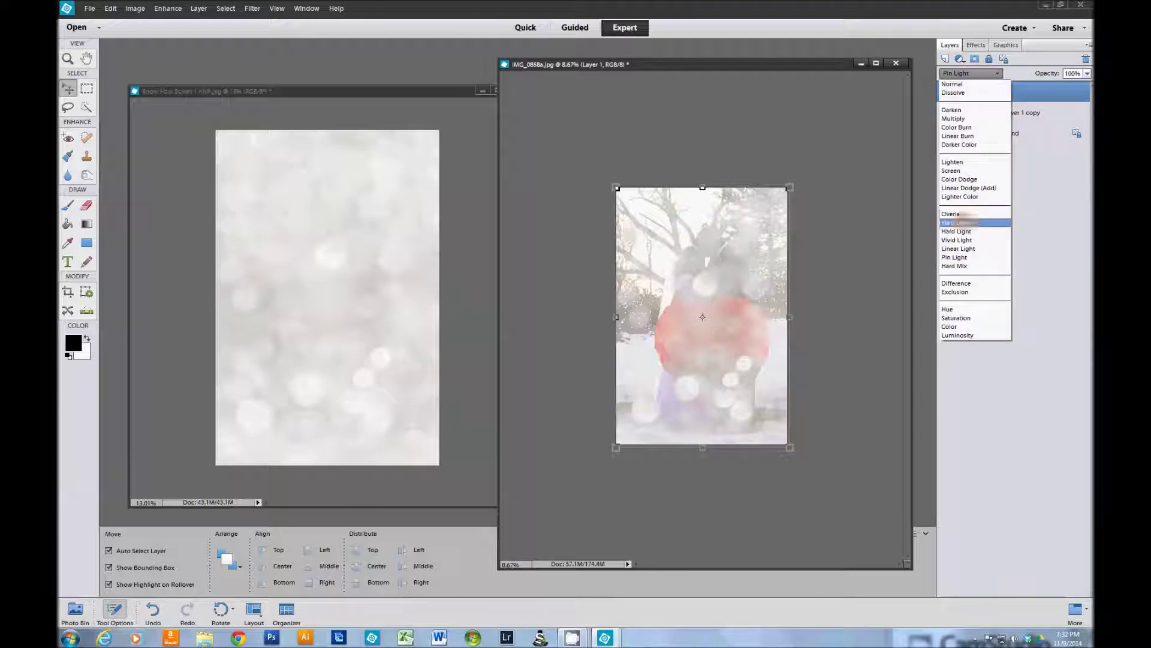
pyautogui.click(962, 227)
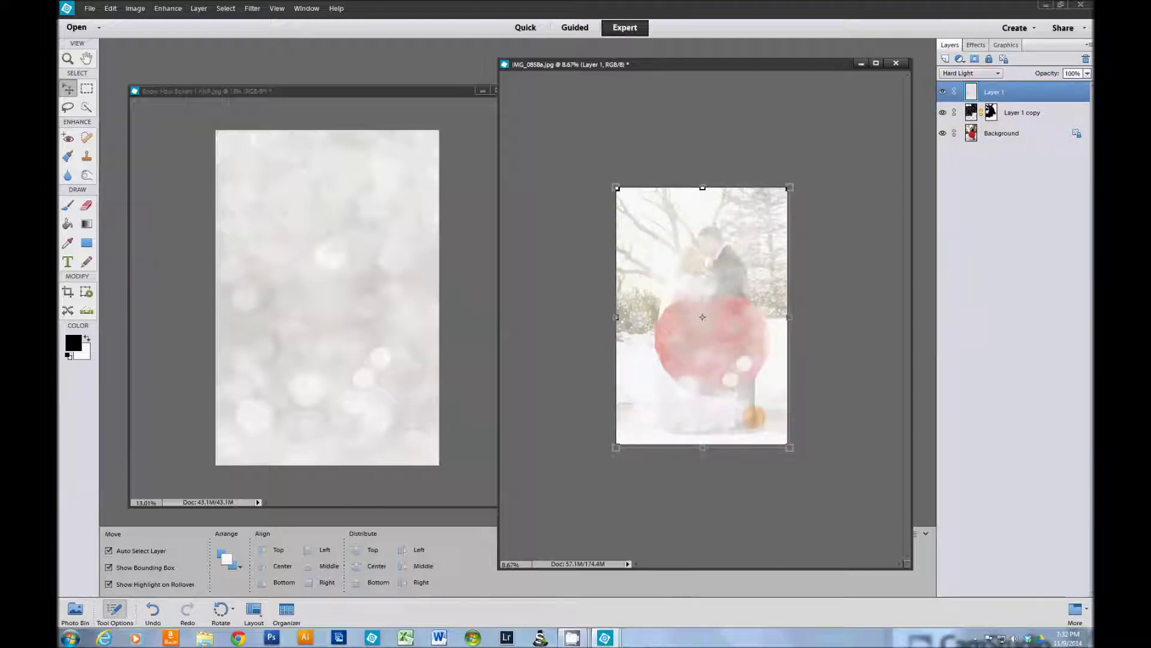
pyautogui.moveTo(1056, 67); pyautogui.dragTo(1039, 78)
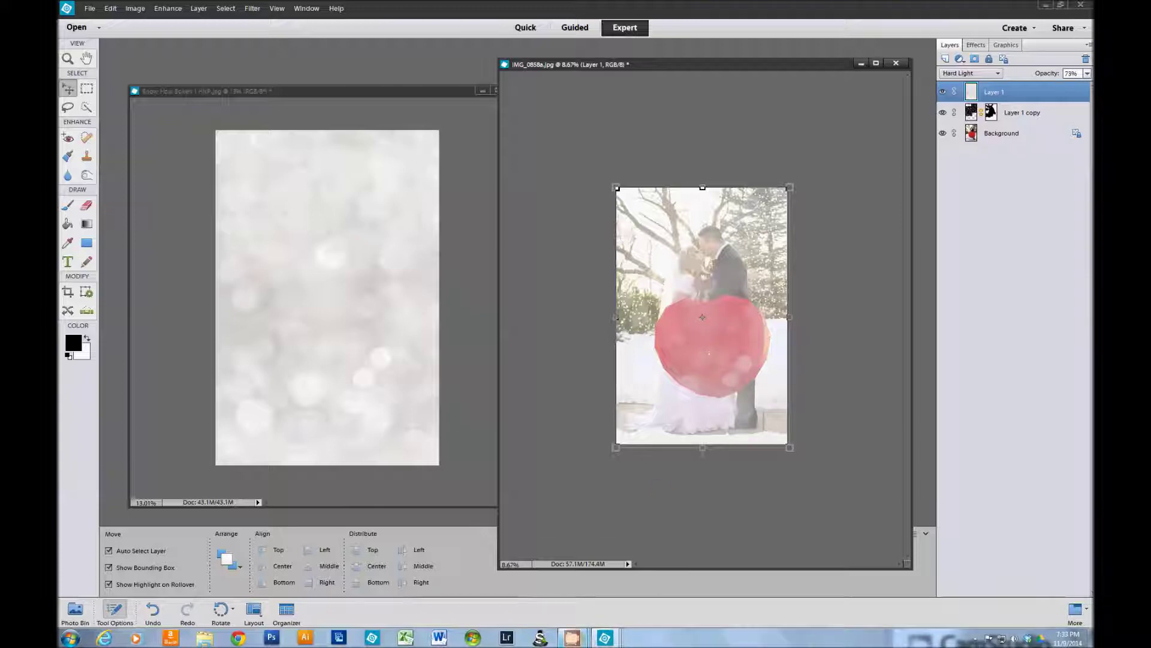
pyautogui.moveTo(572, 638)
pyautogui.click(515, 579)
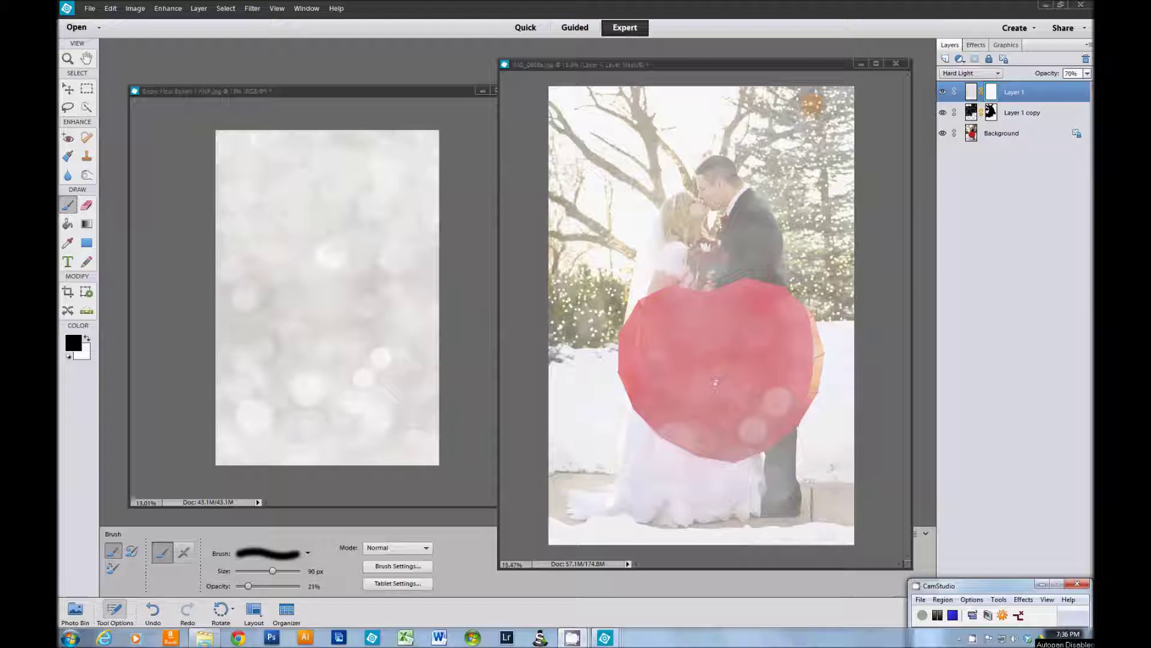
# - Set the snow bokeh layer's opacity to 81% and keep black as the painting colour for its mask
pyautogui.click(1049, 101)
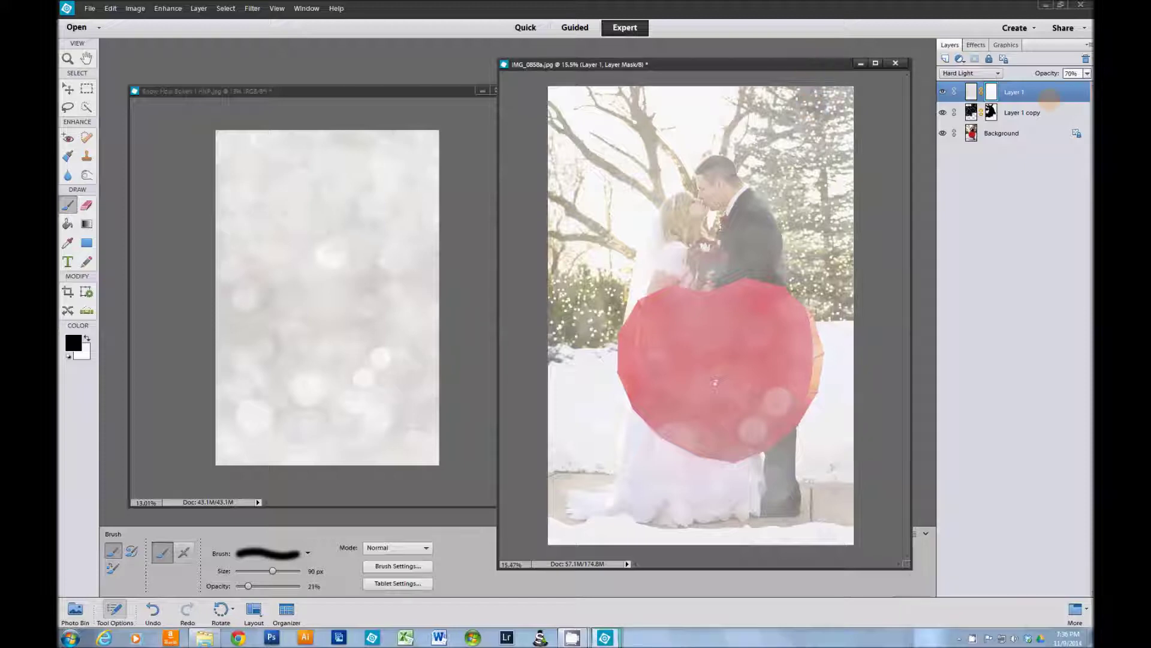
pyautogui.moveTo(1053, 72)
pyautogui.mouseDown()
pyautogui.moveTo(1042, 80)
pyautogui.moveTo(1054, 80)
pyautogui.mouseUp()
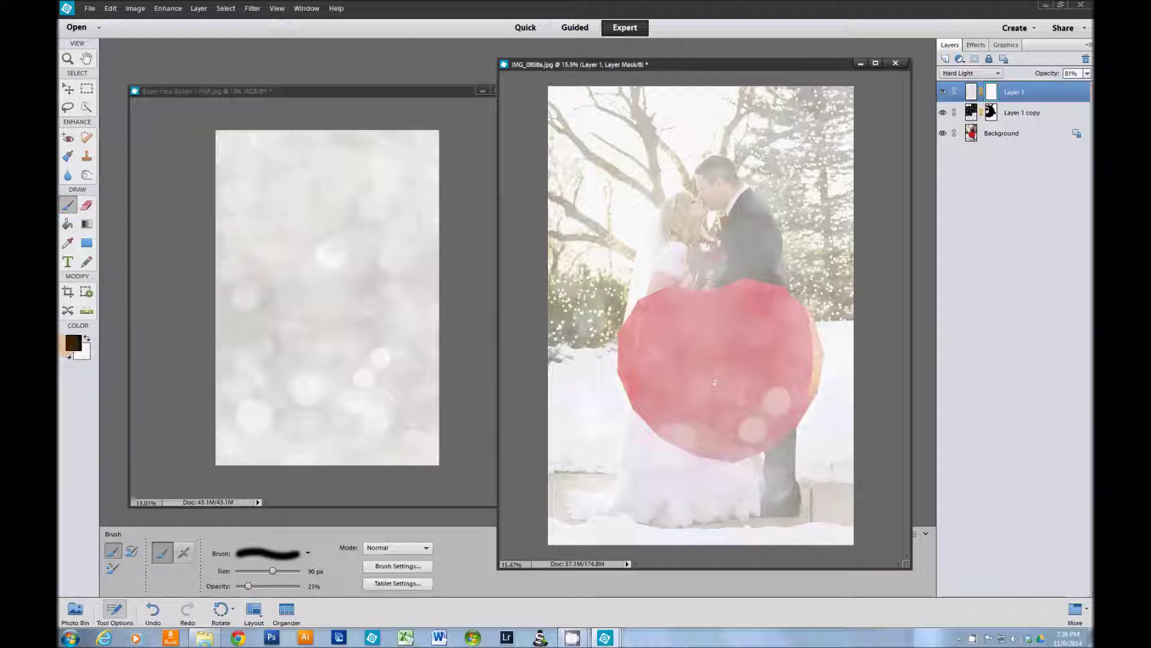
pyautogui.click(74, 342)
pyautogui.click(1010, 245)
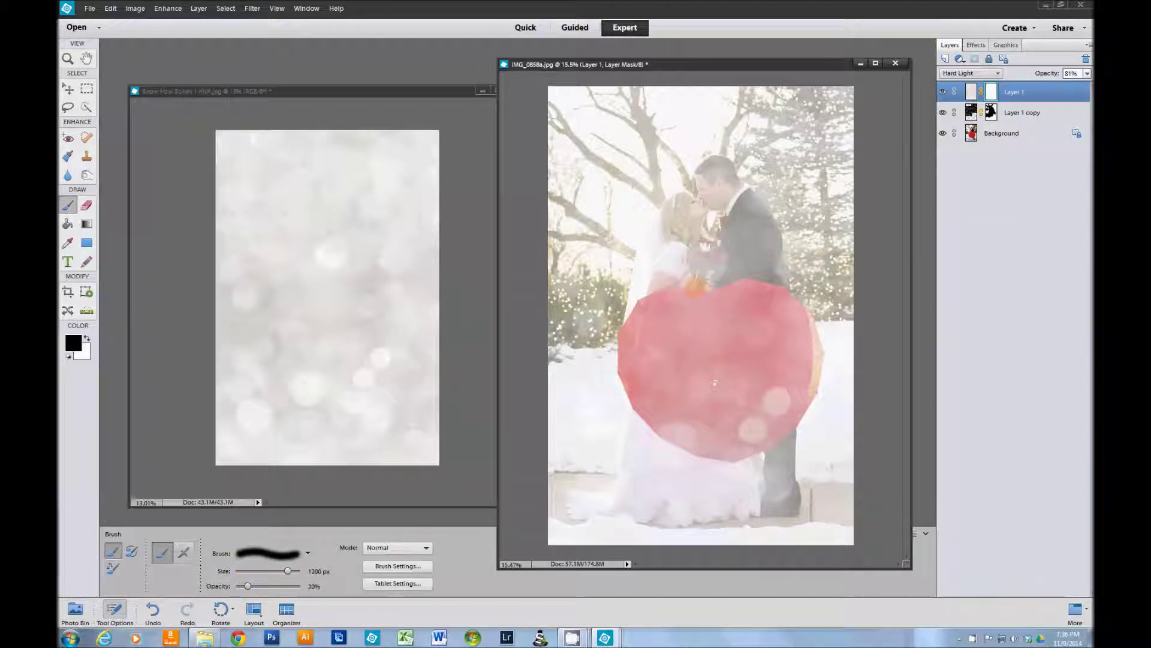
# - Mask the snow bokeh off the kissing couple and bouquet with a 1100 px black brush at 20% and 16% opacity
pyautogui.press('[')
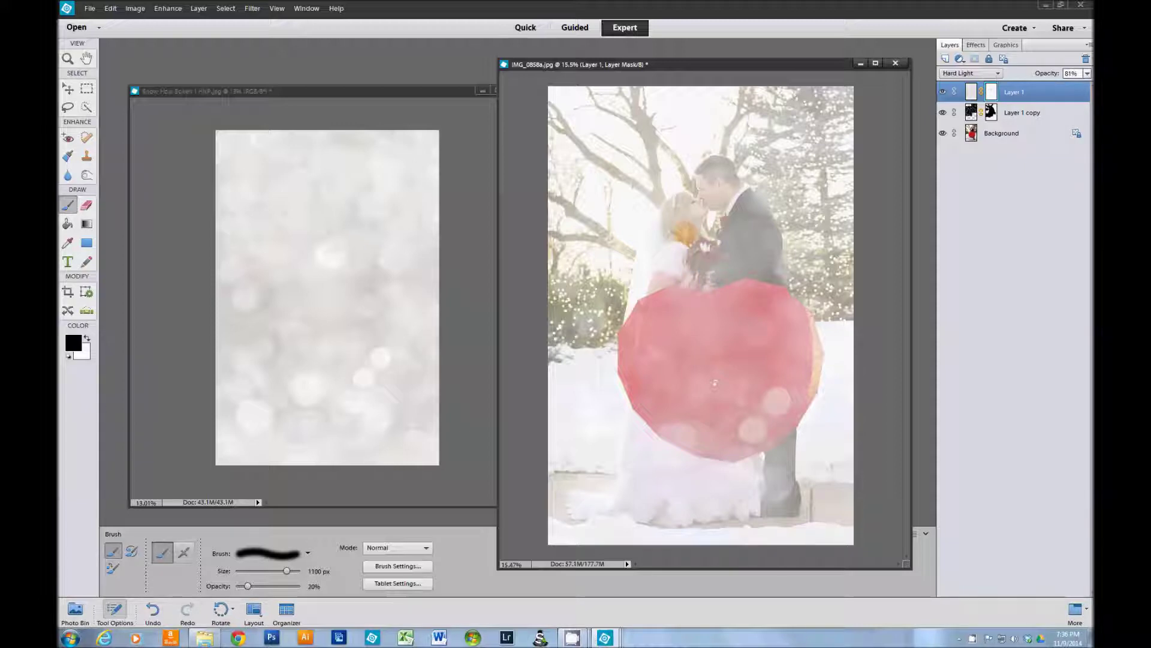
pyautogui.moveTo(686, 231); pyautogui.dragTo(656, 311)
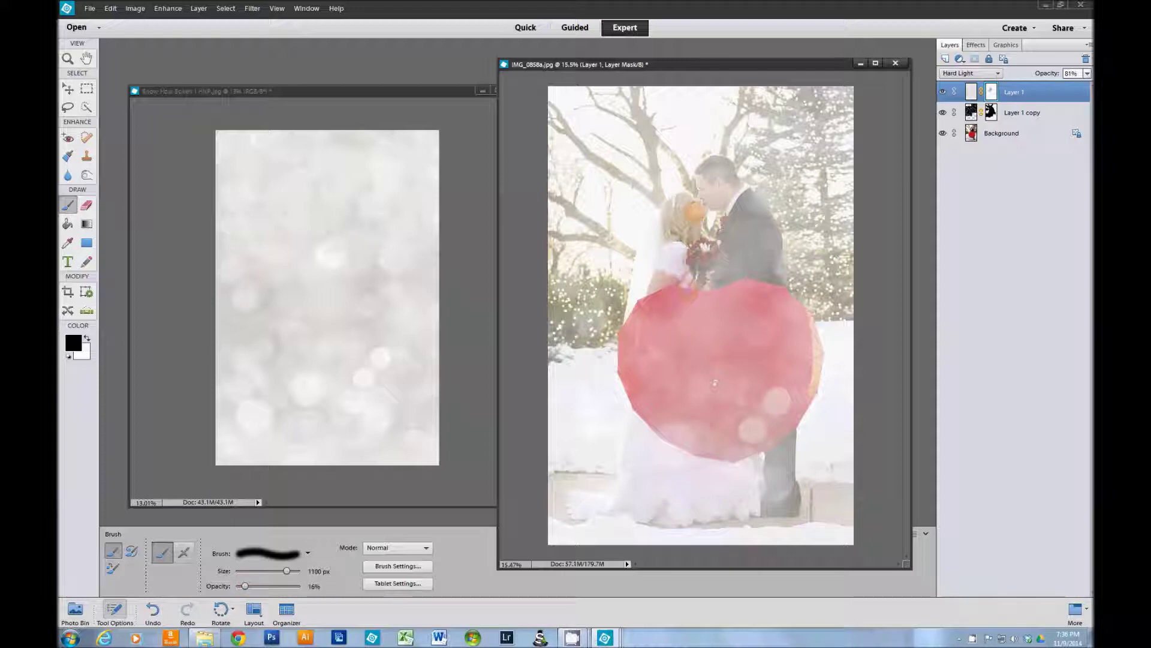
pyautogui.moveTo(694, 211)
pyautogui.mouseDown()
pyautogui.moveTo(766, 266)
pyautogui.moveTo(747, 287)
pyautogui.moveTo(701, 200)
pyautogui.moveTo(636, 350)
pyautogui.moveTo(667, 259)
pyautogui.moveTo(646, 302)
pyautogui.moveTo(670, 316)
pyautogui.moveTo(702, 209)
pyautogui.moveTo(764, 270)
pyautogui.moveTo(746, 237)
pyautogui.moveTo(780, 316)
pyautogui.mouseUp()
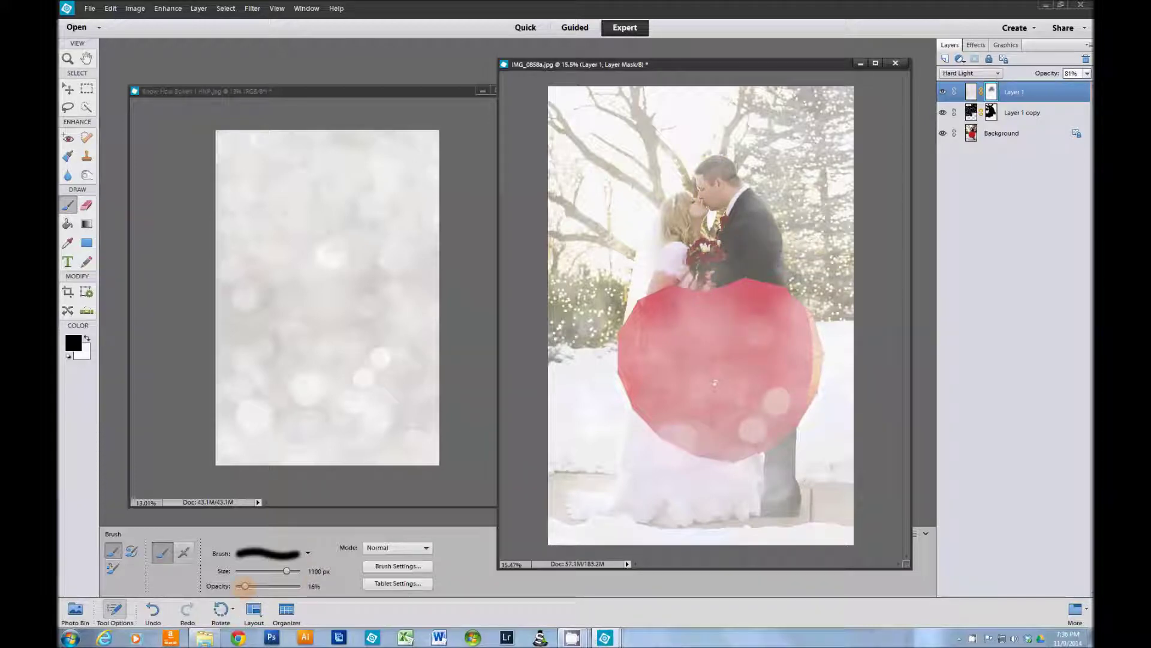
# - Mask the snow bokeh off the red umbrella with an 1800 px black brush at 21% opacity, comparing the photo with the layer hidden
pyautogui.moveTo(243, 586); pyautogui.dragTo(242, 586)
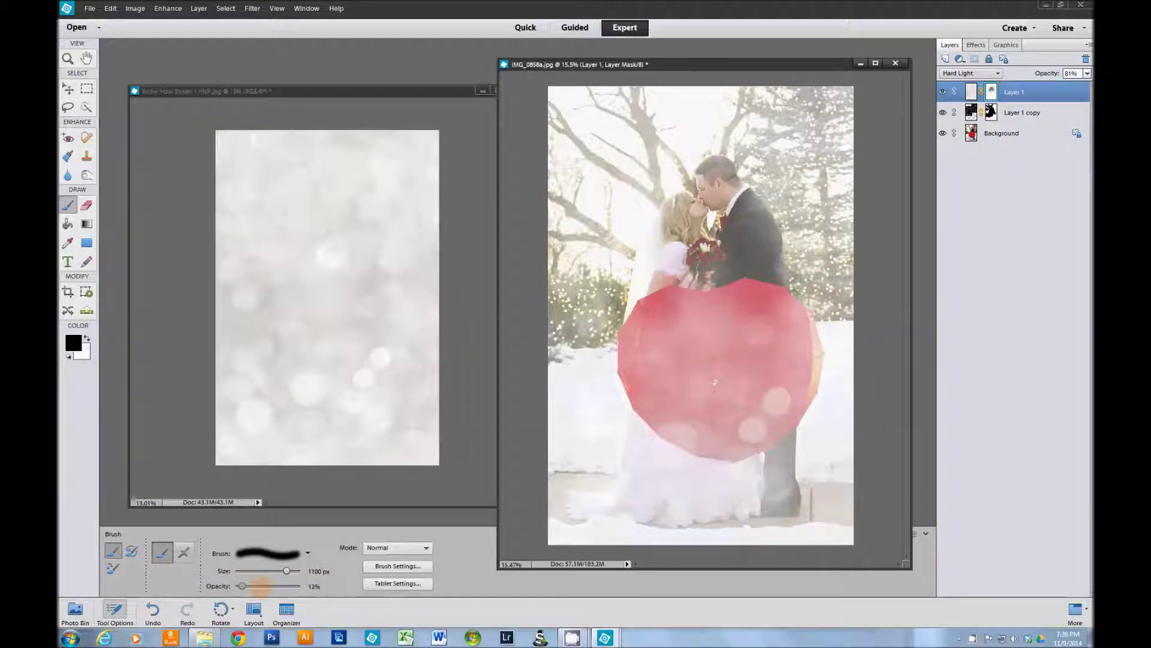
pyautogui.press(']')
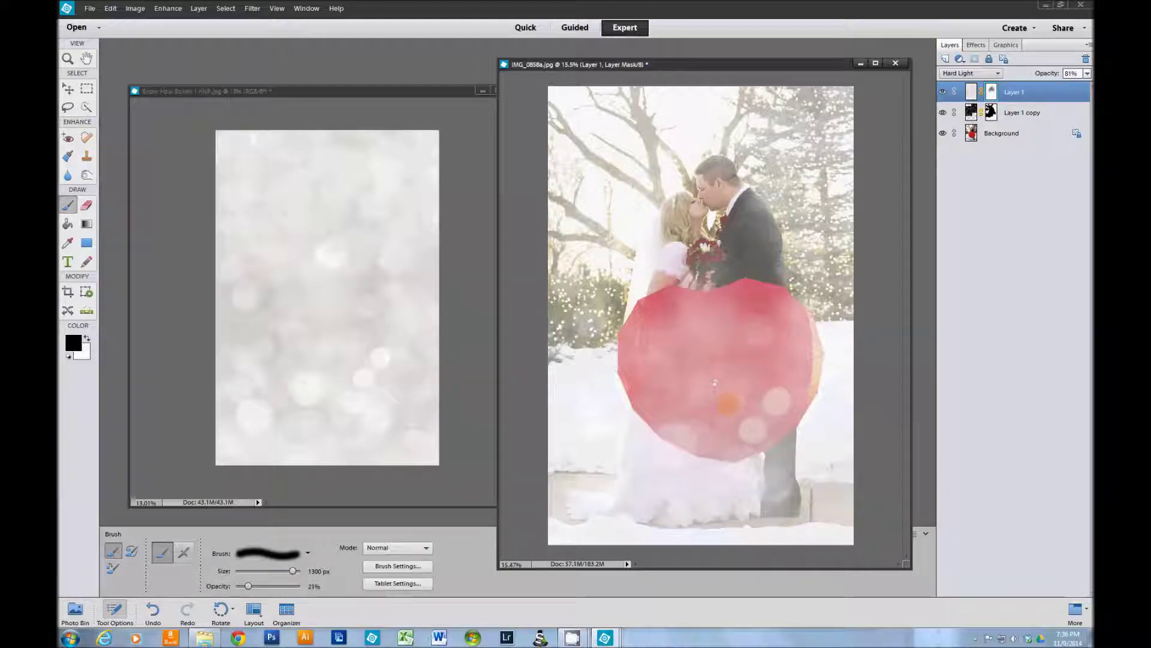
pyautogui.click(747, 366)
pyautogui.click(734, 414)
pyautogui.click(671, 399)
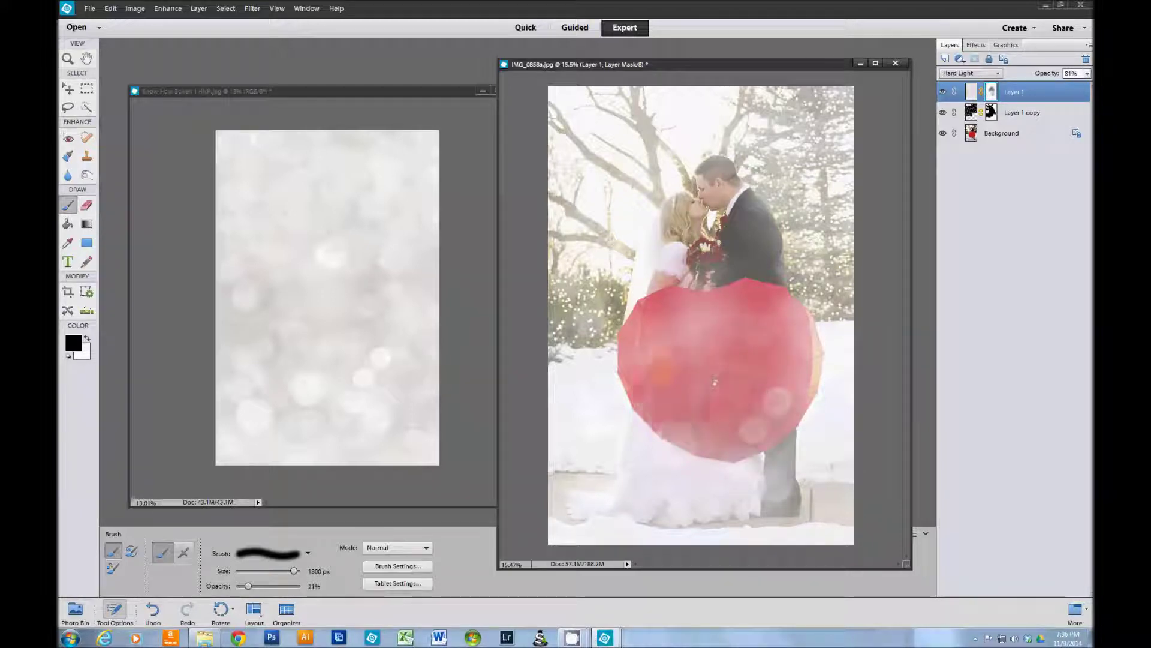
pyautogui.click(668, 360)
pyautogui.click(714, 383)
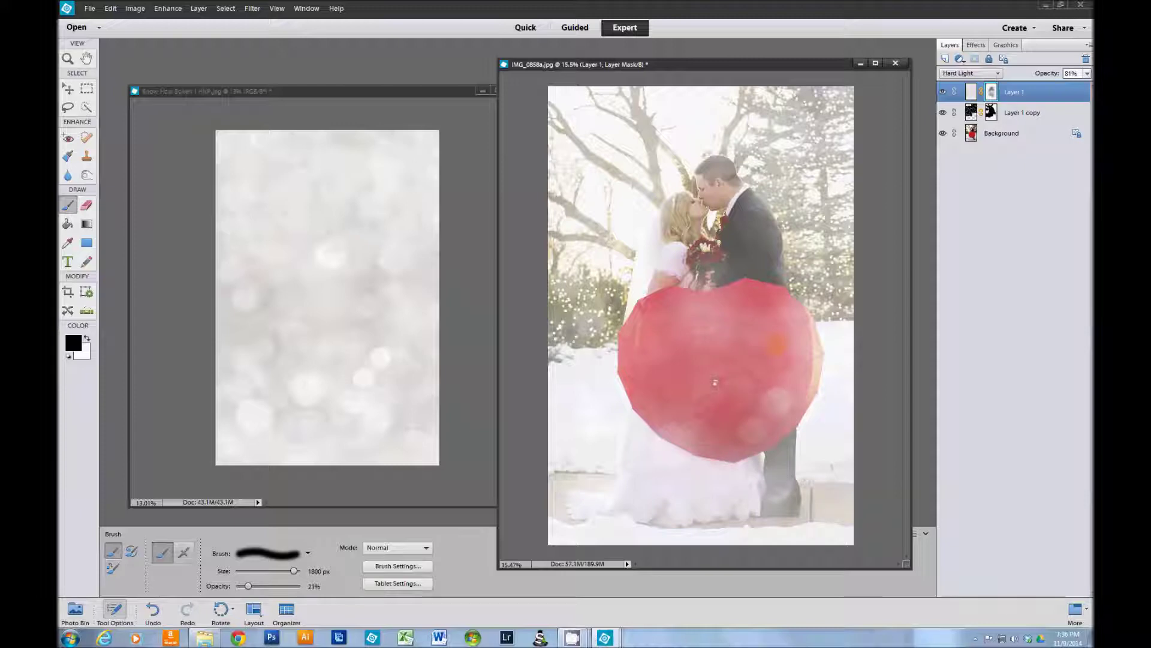
pyautogui.click(715, 382)
pyautogui.click(943, 92)
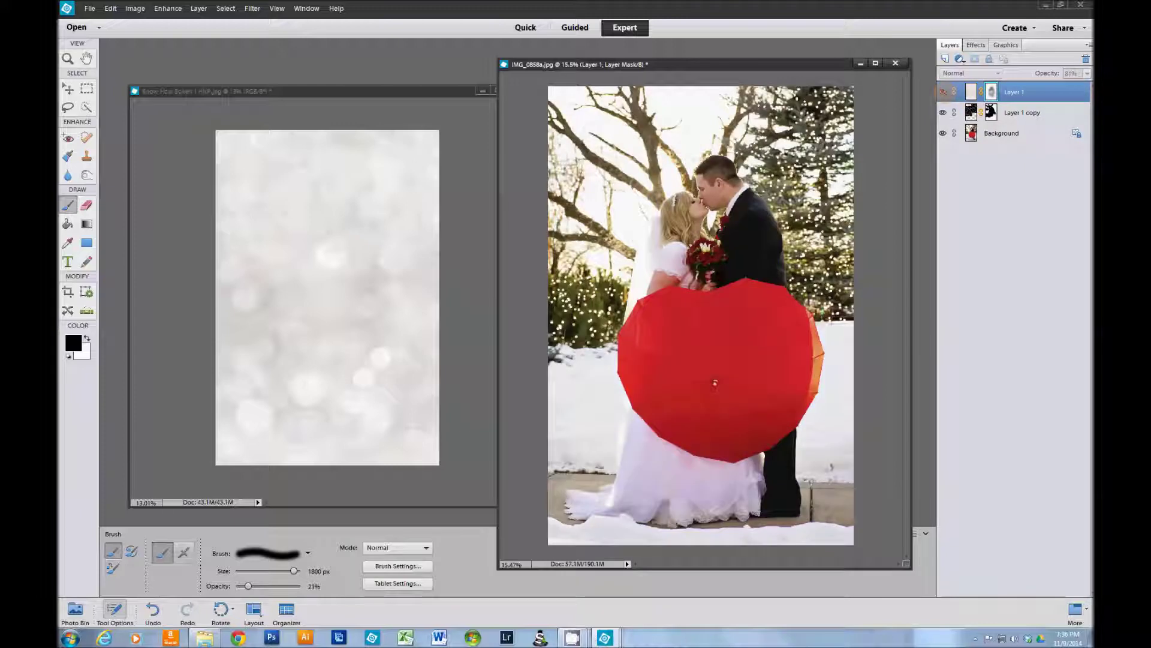
pyautogui.click(942, 92)
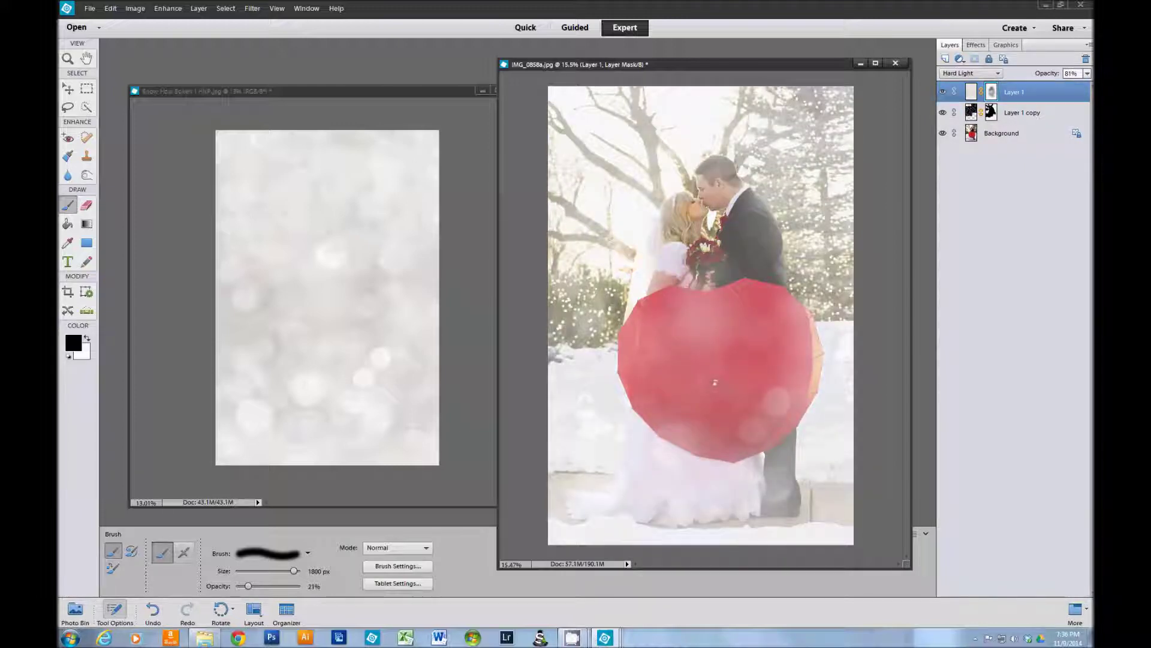
pyautogui.click(715, 383)
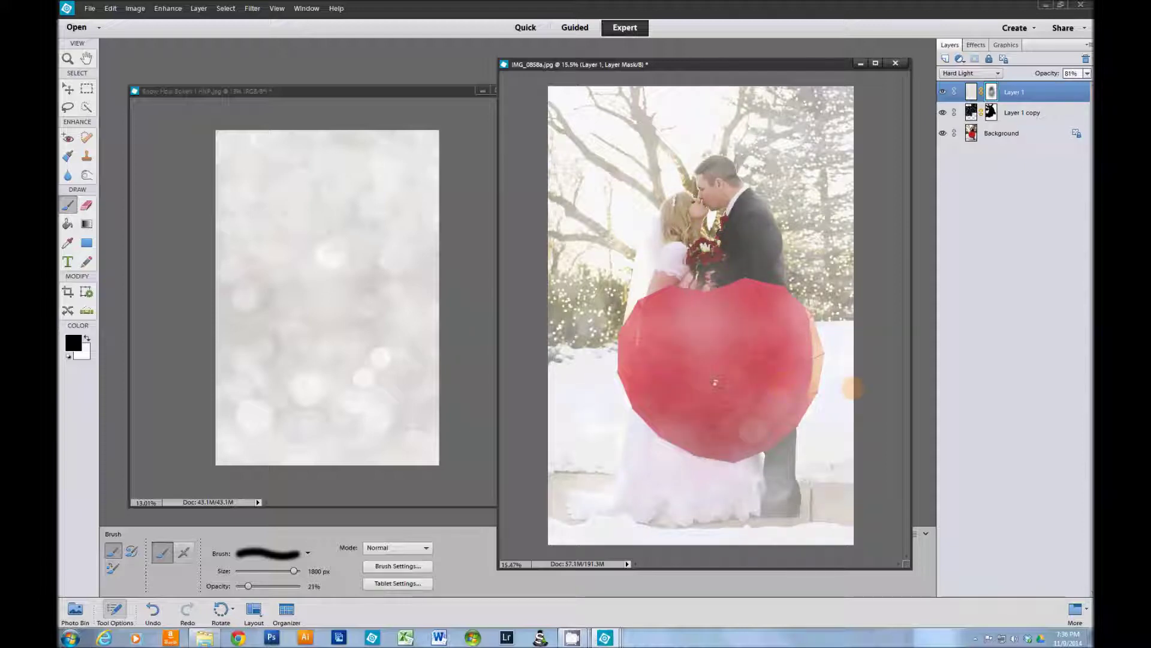
# - Minimise the bokeh image and copy the Snow How 4 HNP image into the wedding photo as a new layer
pyautogui.click(483, 92)
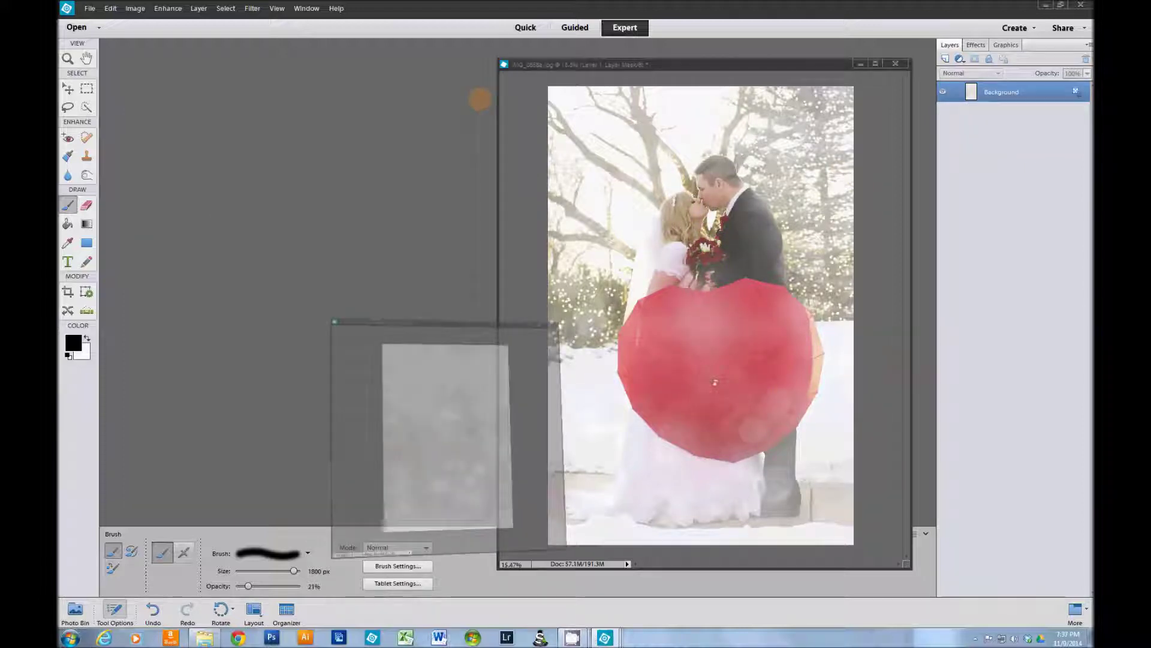
pyautogui.click(75, 611)
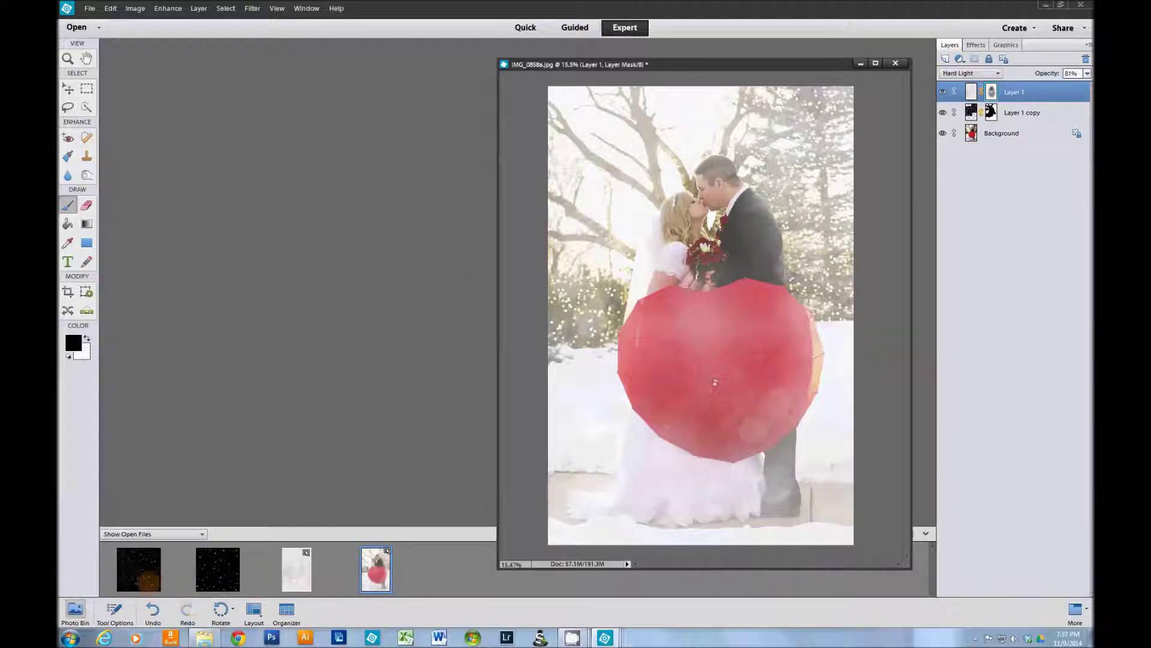
pyautogui.doubleClick(139, 569)
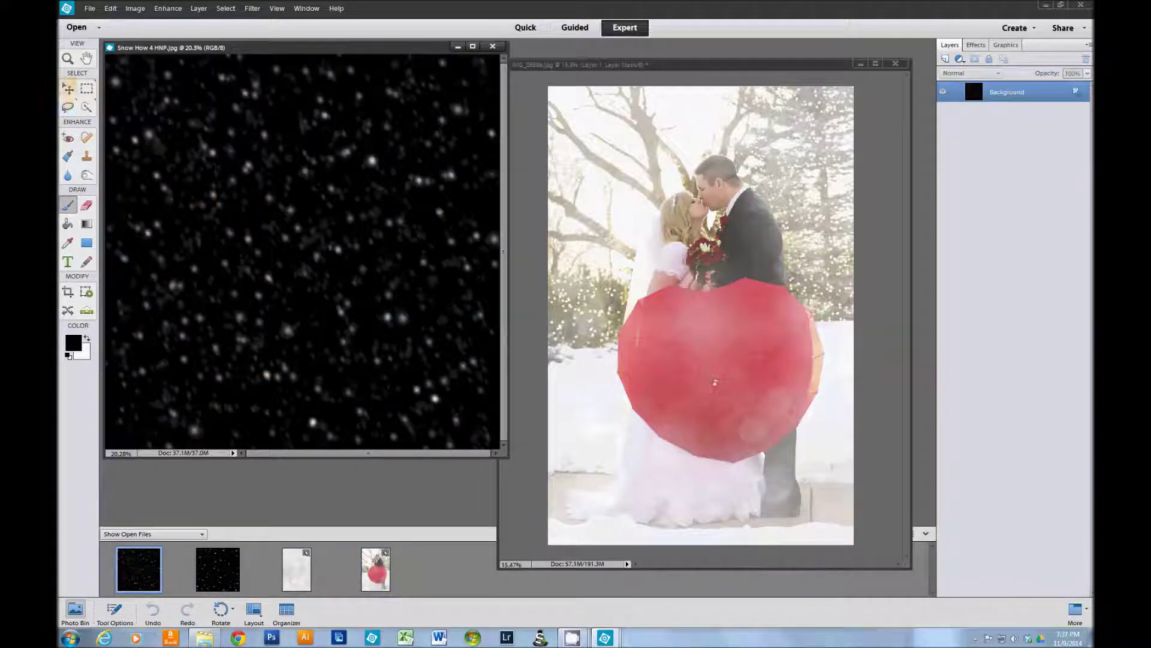
pyautogui.click(67, 88)
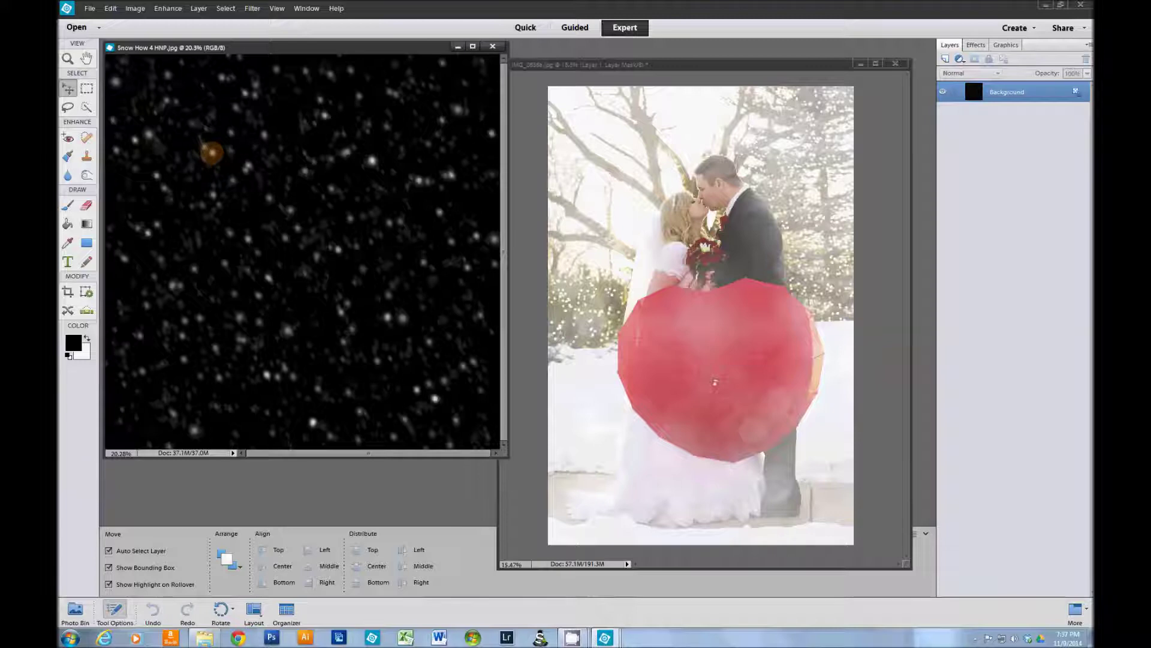
pyautogui.moveTo(212, 153); pyautogui.dragTo(639, 192)
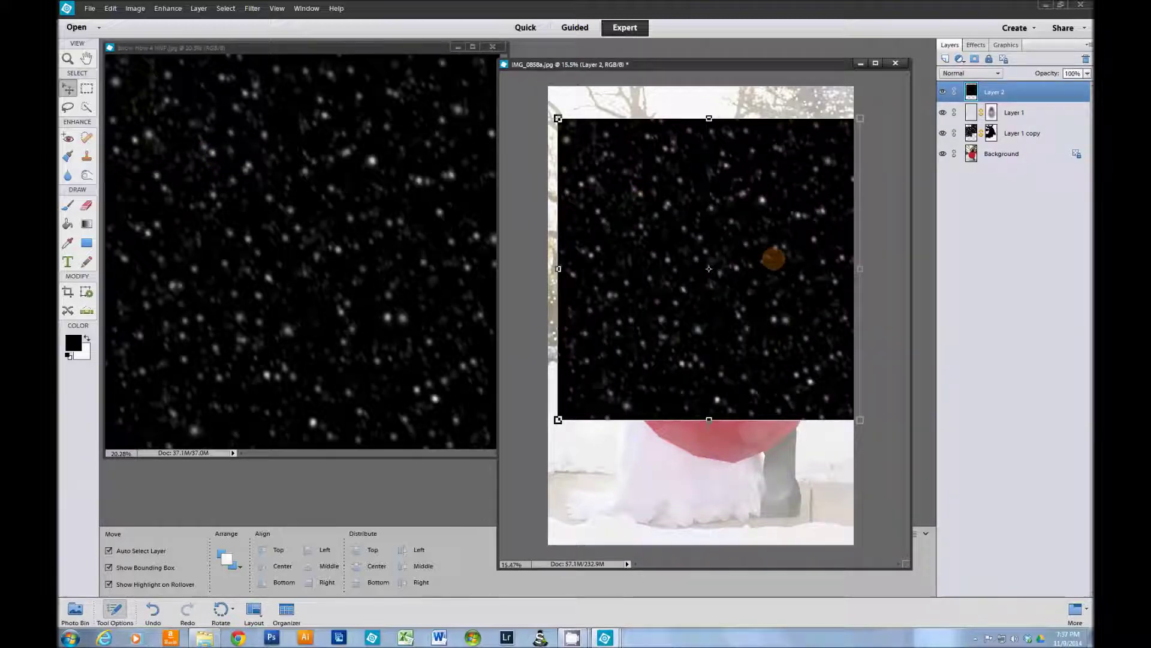
# - Enlarge the snow layer proportionally to 109.51% across the photo's upper part and set its blending mode to Screen
pyautogui.moveTo(774, 258); pyautogui.dragTo(759, 216)
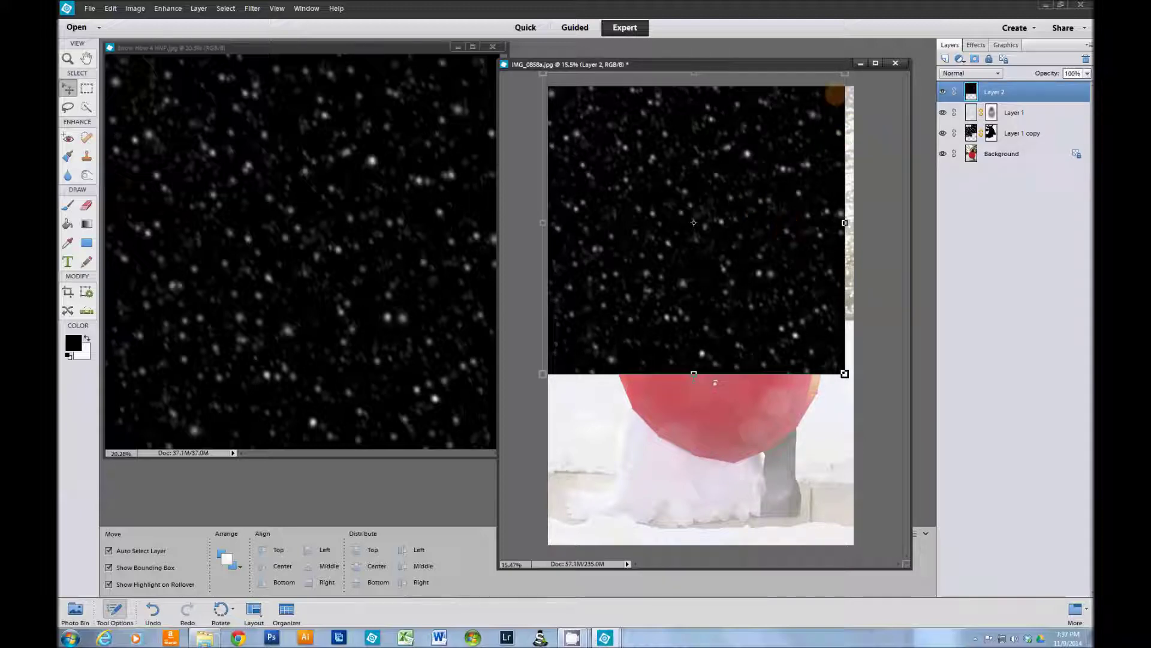
pyautogui.moveTo(844, 73); pyautogui.dragTo(874, 44)
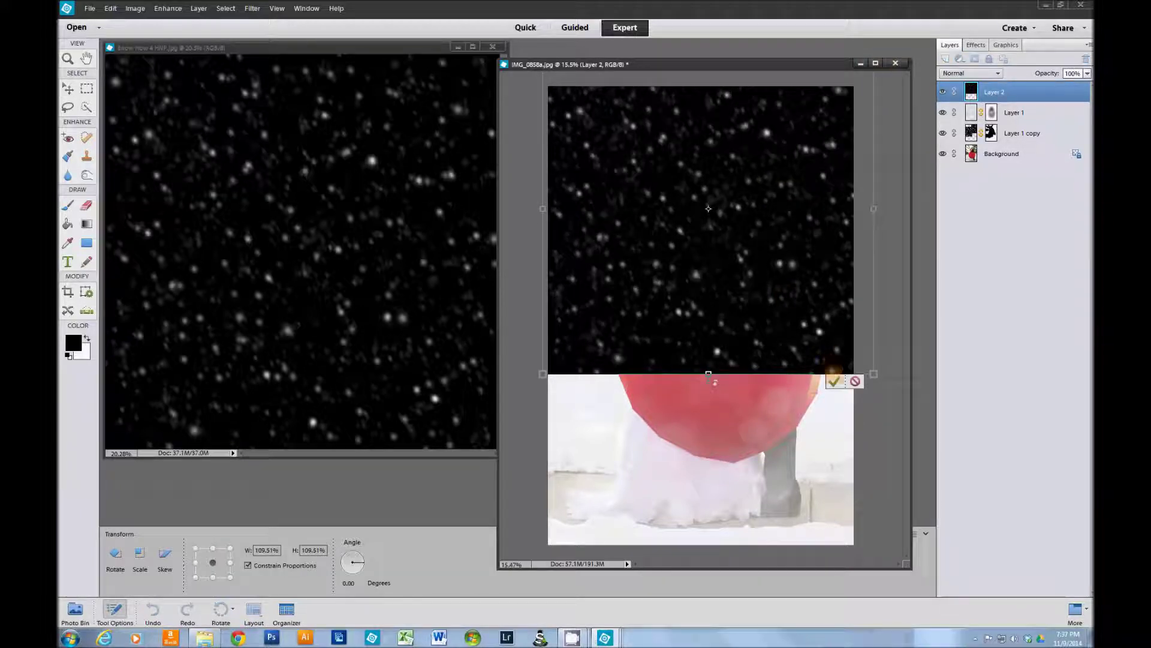
pyautogui.click(835, 380)
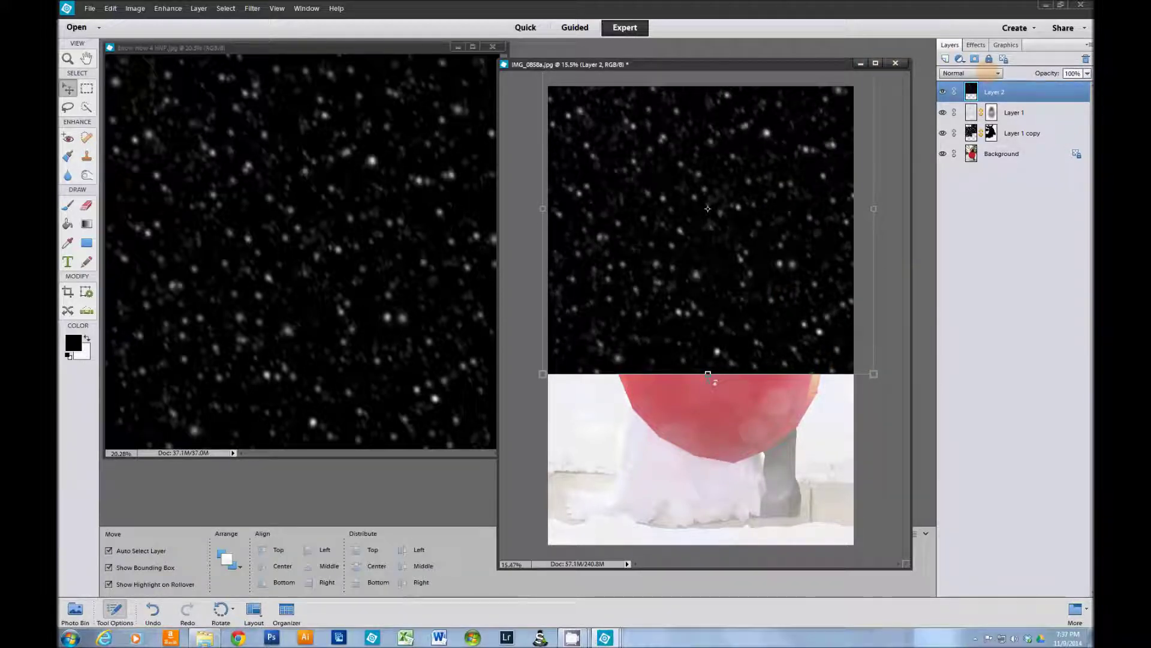
pyautogui.click(986, 73)
pyautogui.click(963, 171)
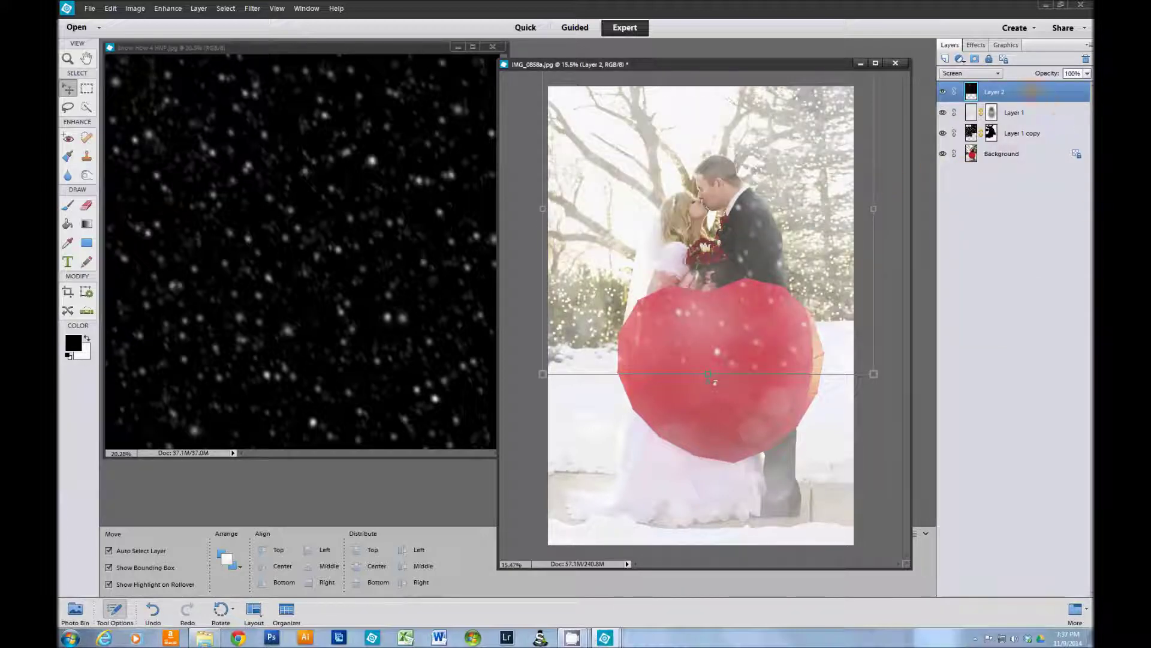
# - Open the Snow How 6 HNP image from the open files and copy it into the wedding photo as another layer
pyautogui.click(75, 611)
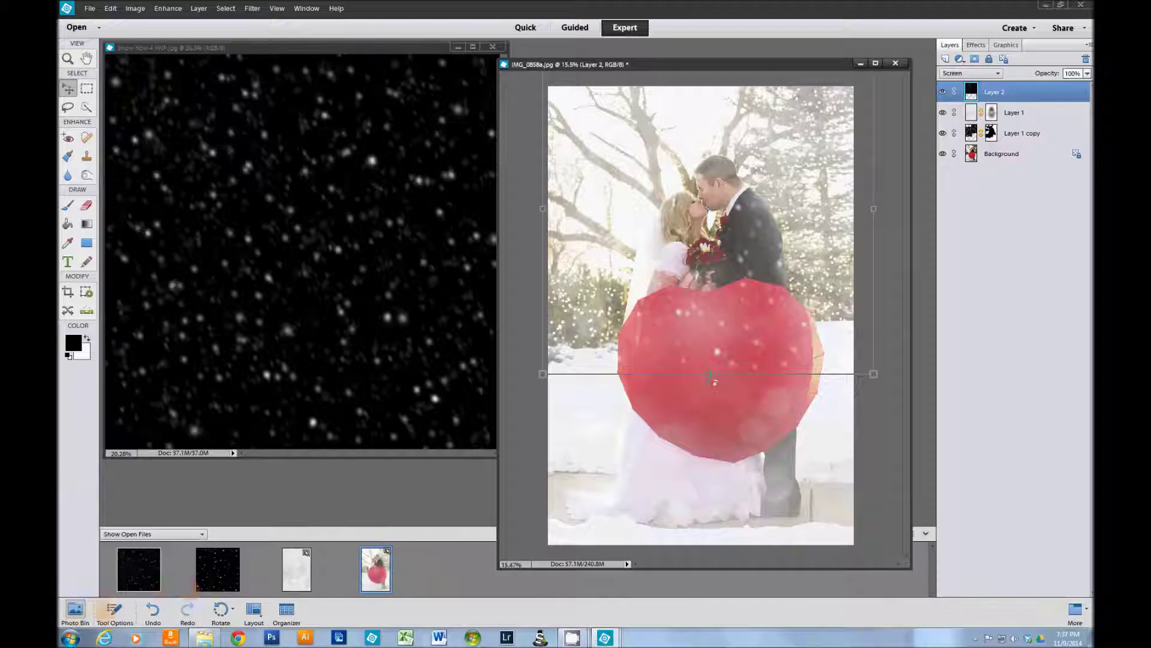
pyautogui.doubleClick(218, 570)
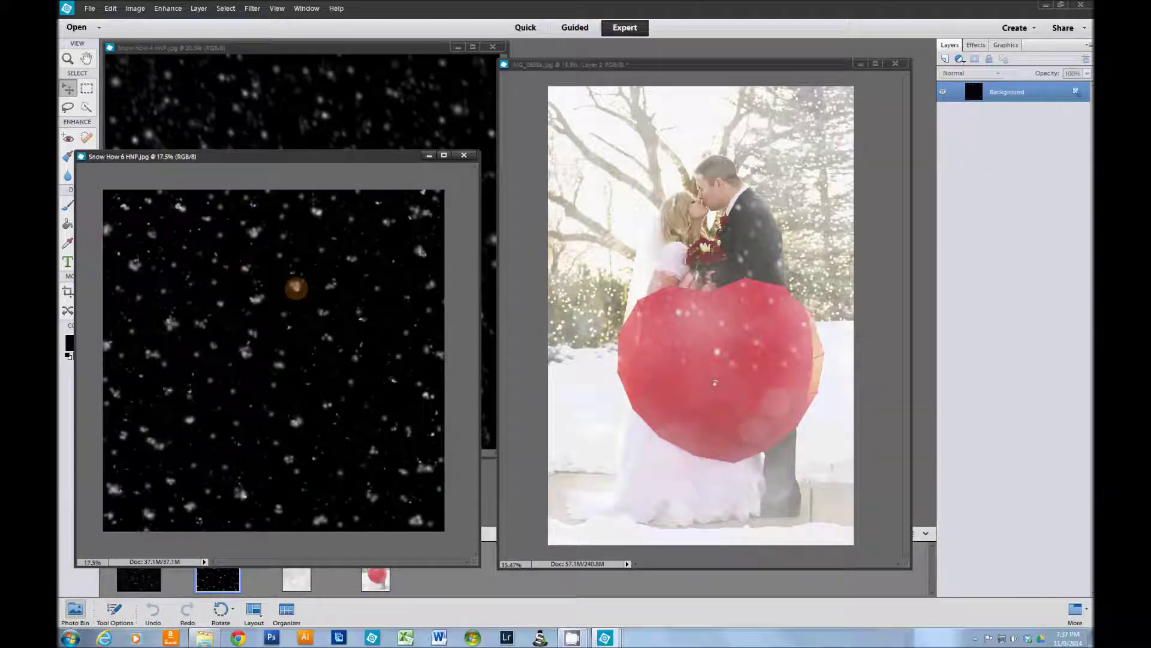
pyautogui.moveTo(295, 288); pyautogui.dragTo(689, 318)
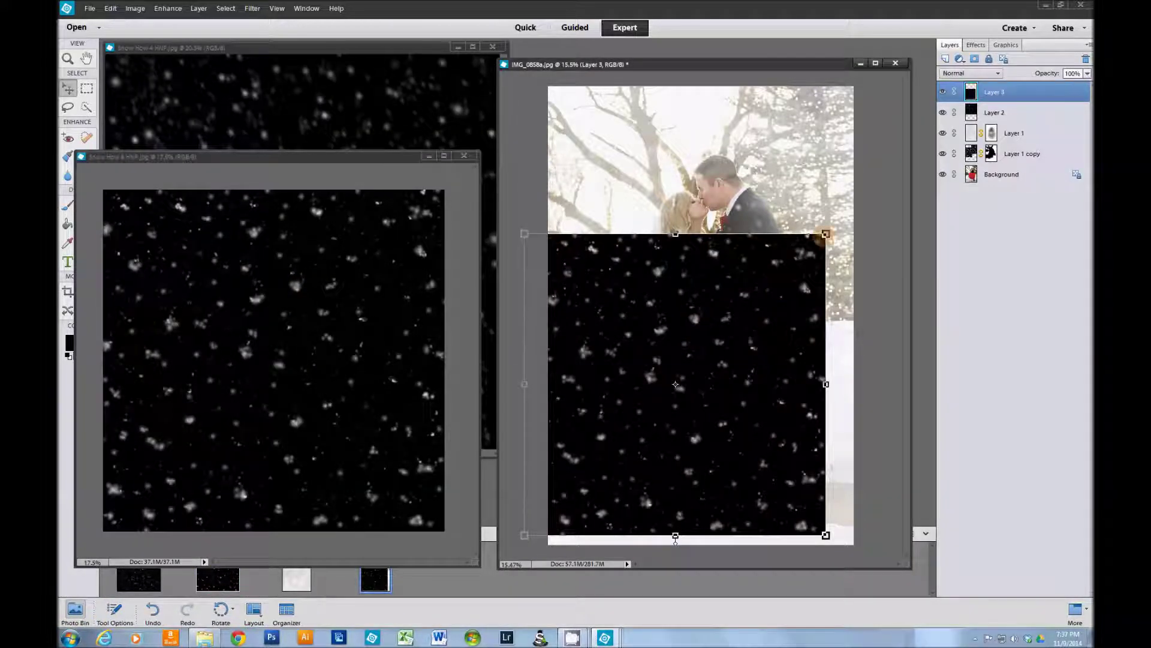
# - Enlarge the Snow How 6 HNP layer proportionally to cover the whole photo and set its blending mode to Screen
pyautogui.moveTo(826, 233); pyautogui.dragTo(1037, 51)
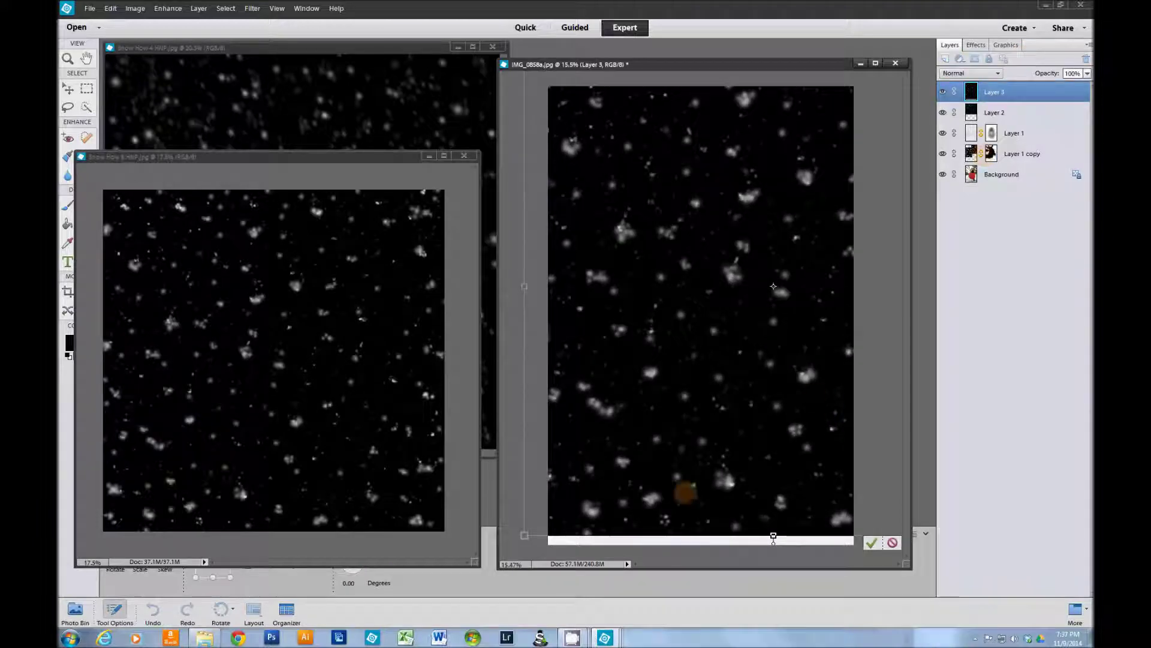
pyautogui.moveTo(525, 534); pyautogui.dragTo(511, 549)
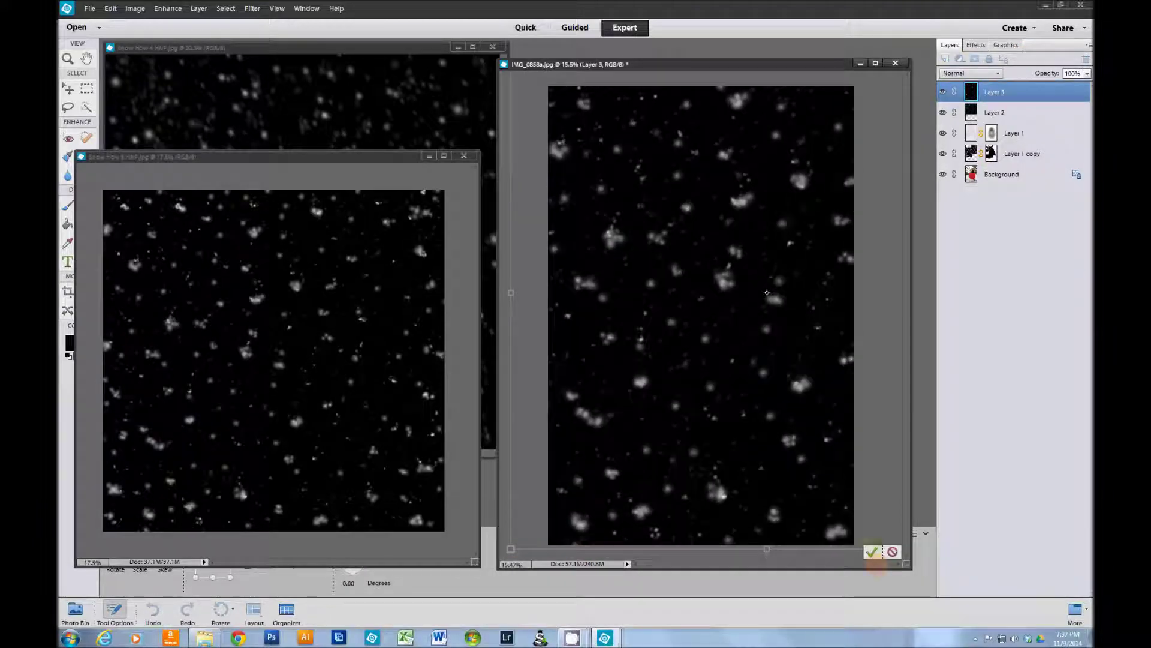
pyautogui.press('Return')
pyautogui.click(971, 74)
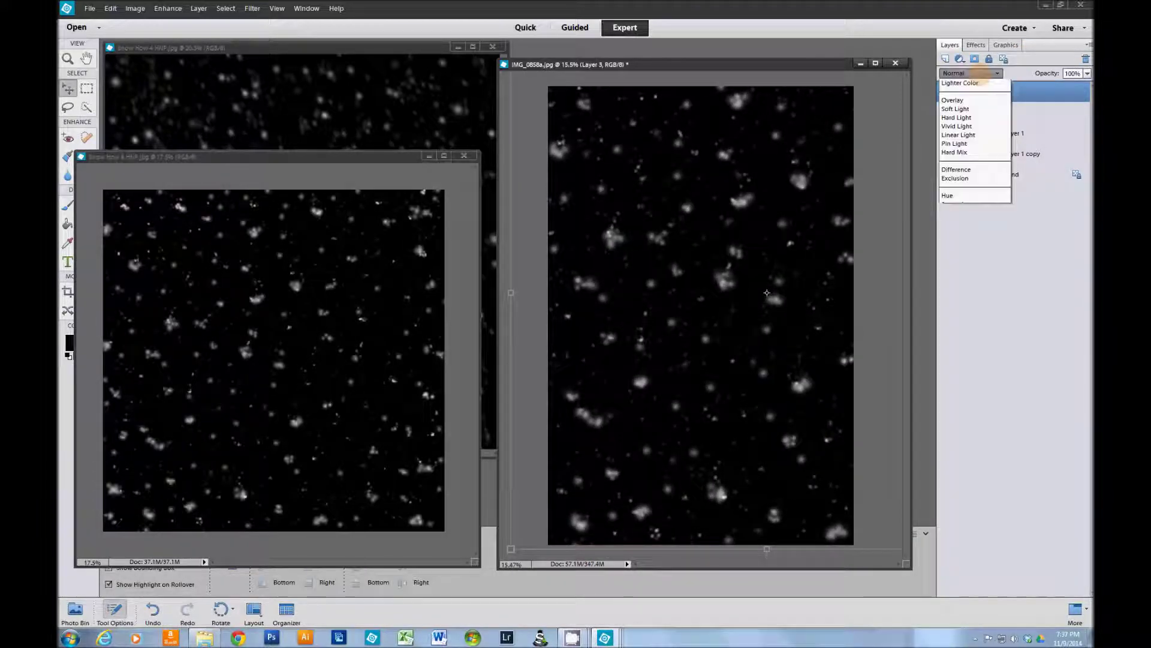
pyautogui.click(951, 170)
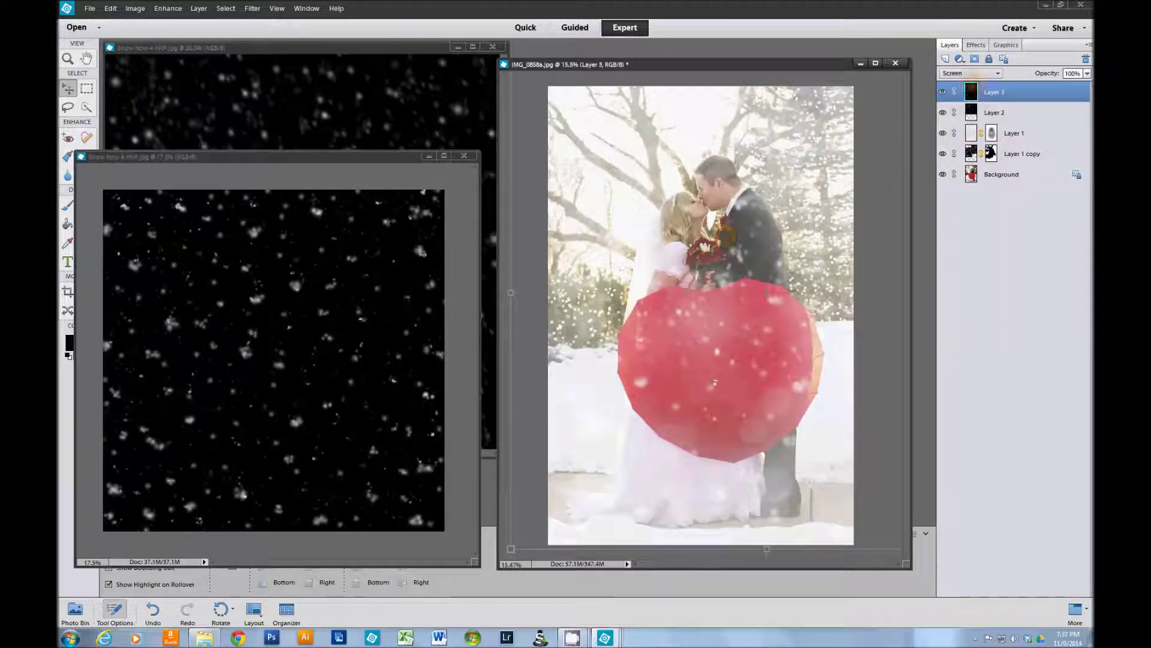
# - Add a layer mask to each of the two falling snow layers, Layer 2 and Layer 3
pyautogui.click(996, 112)
pyautogui.click(975, 59)
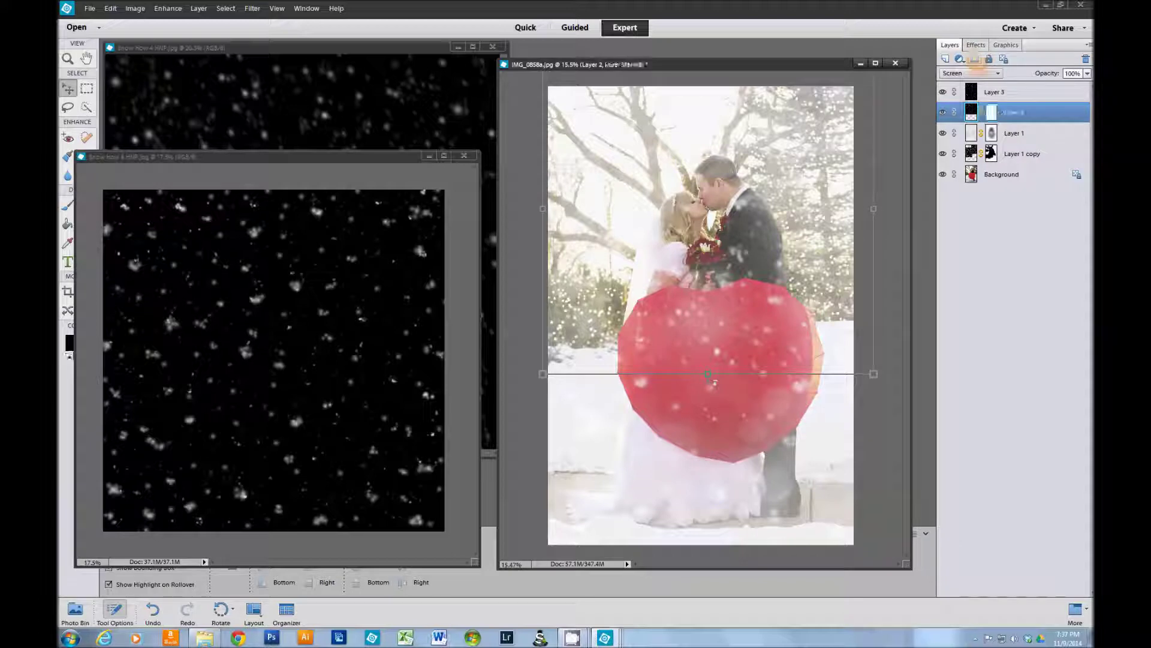
pyautogui.click(994, 92)
pyautogui.click(974, 58)
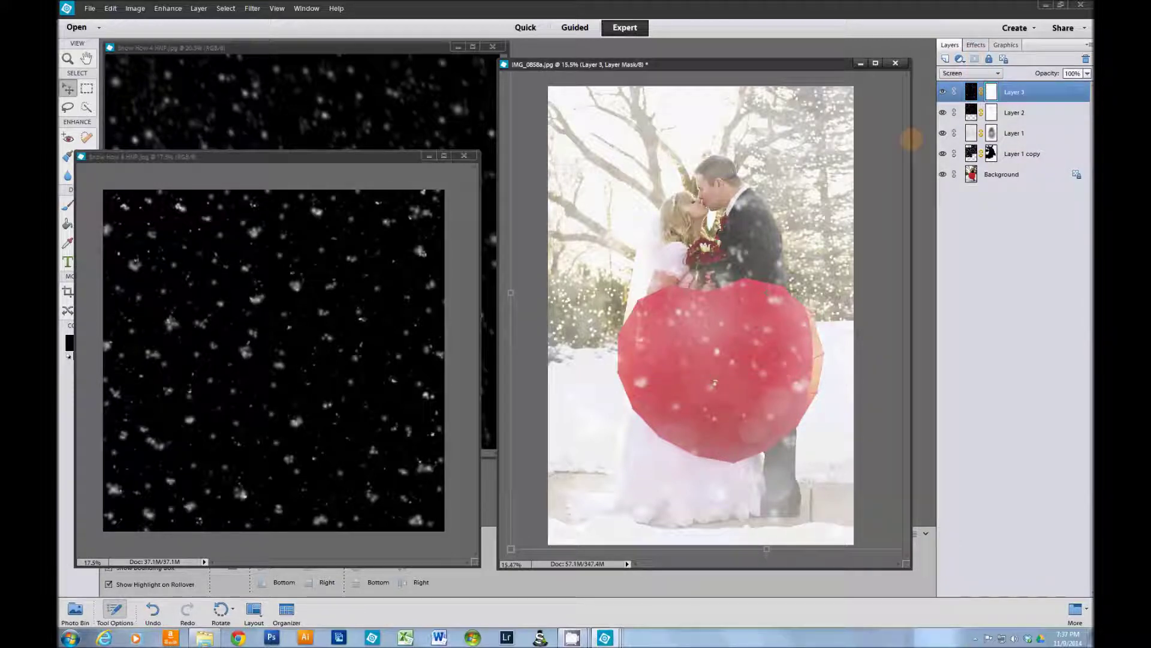
# - Cycle through blending modes on the top snow layer, including Color Burn, and settle on Lighten
pyautogui.hotkey('shift', '-')
pyautogui.hotkey('shift', '-')
pyautogui.hotkey('shift', '-')
pyautogui.hotkey('shift', '-')
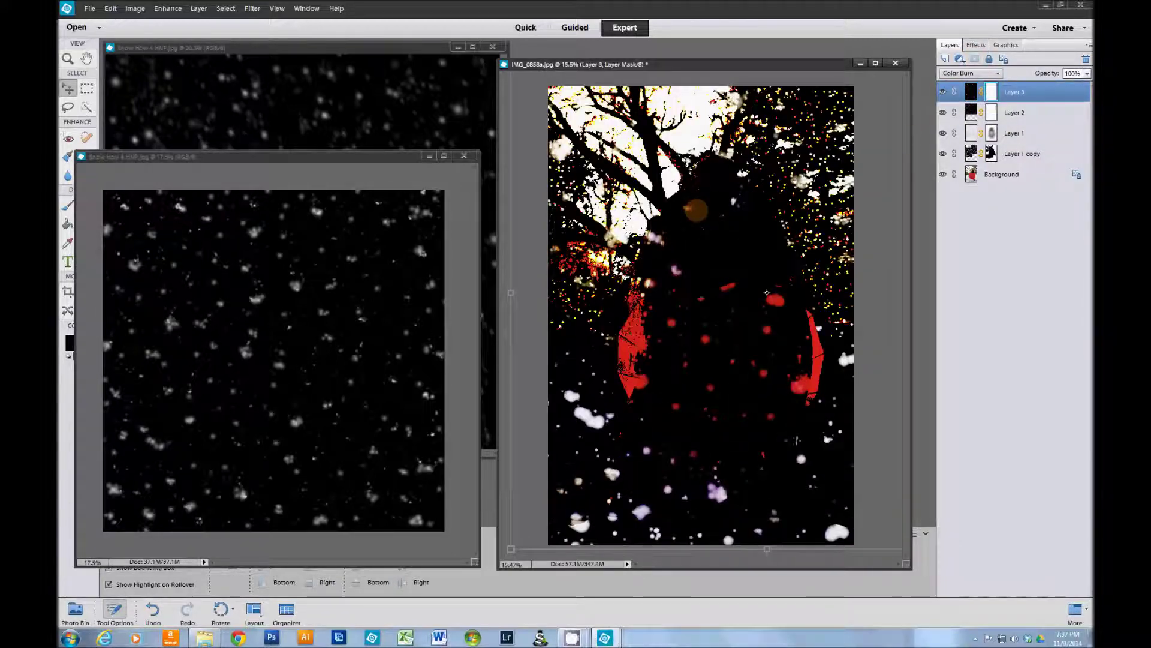
pyautogui.hotkey('shift', '=')
pyautogui.hotkey('shift', '=')
pyautogui.hotkey('shift', '=')
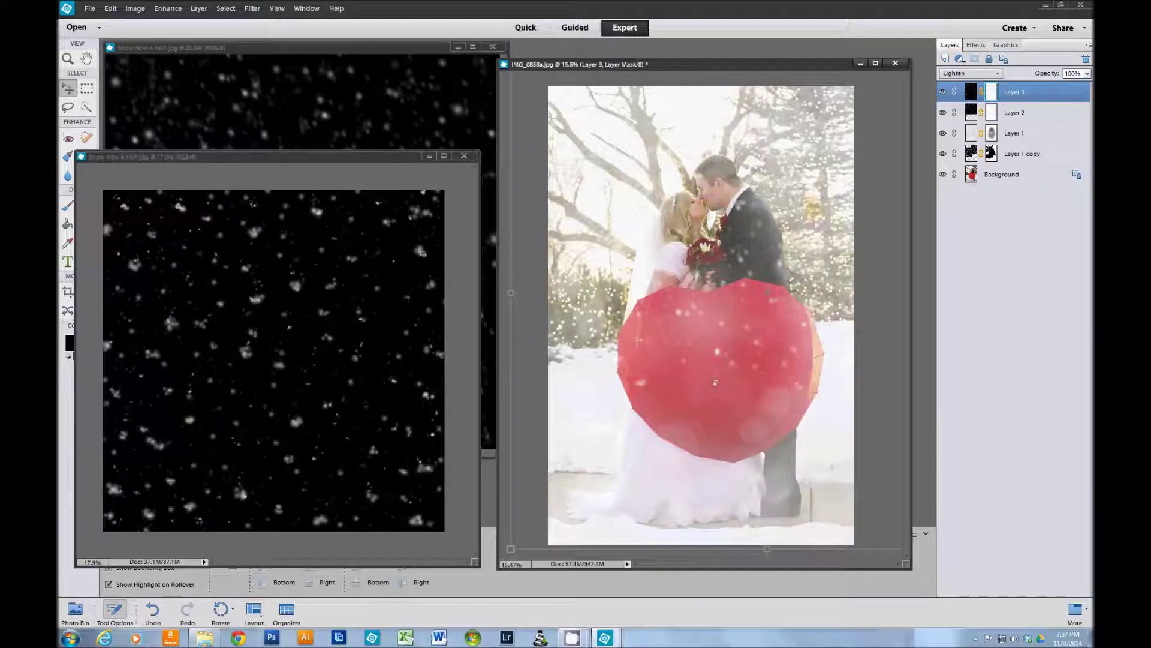
# - Minimize the Snow How 6 image and brush black at 700 px, 21% opacity over the groom's face on the Layer 3 and Layer 2 masks
pyautogui.press('alt')
pyautogui.scroll(8, 730, 221)
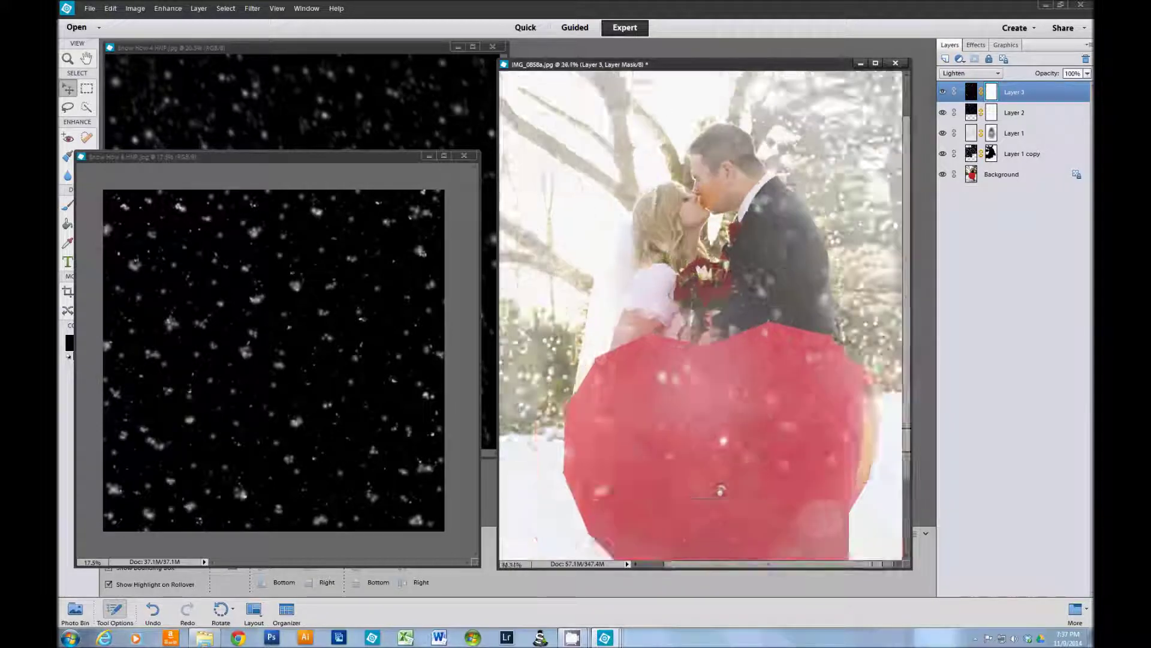
pyautogui.scroll(-3, 685, 215)
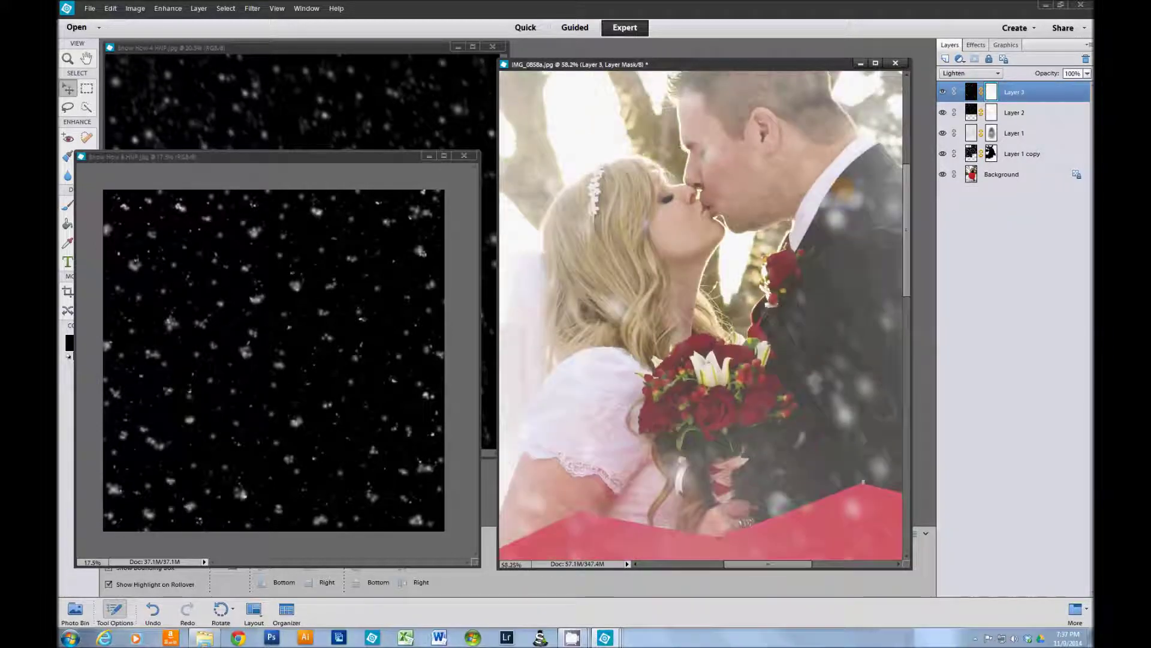
pyautogui.scroll(-4, 776, 183)
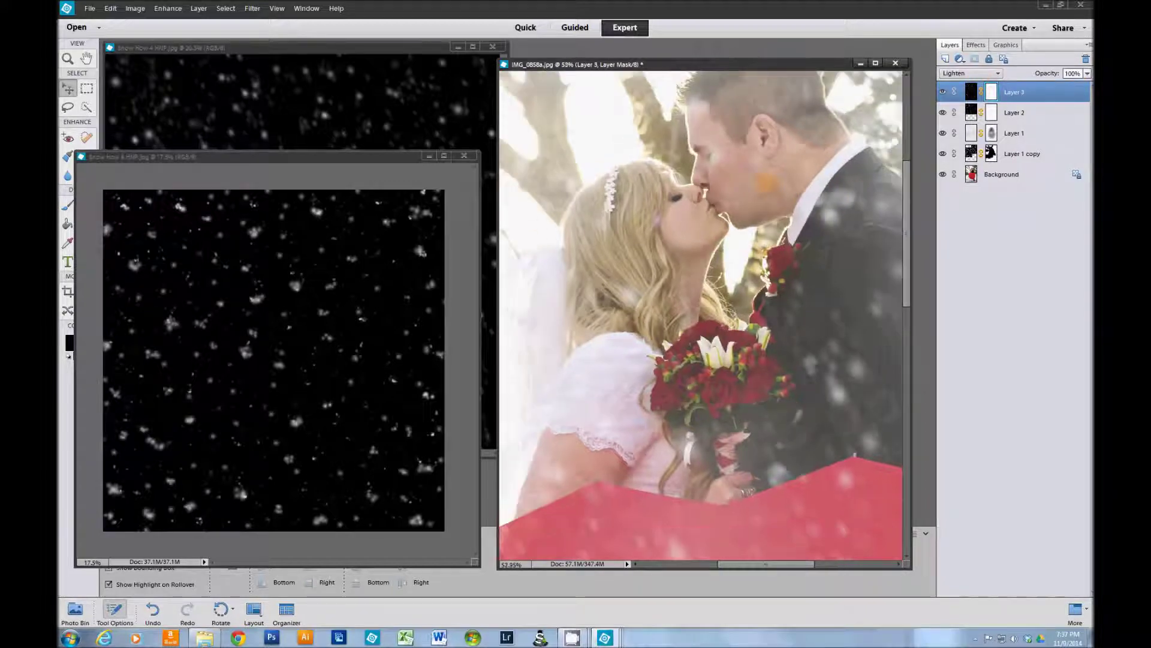
pyautogui.scroll(4, 767, 145)
pyautogui.scroll(2, 752, 148)
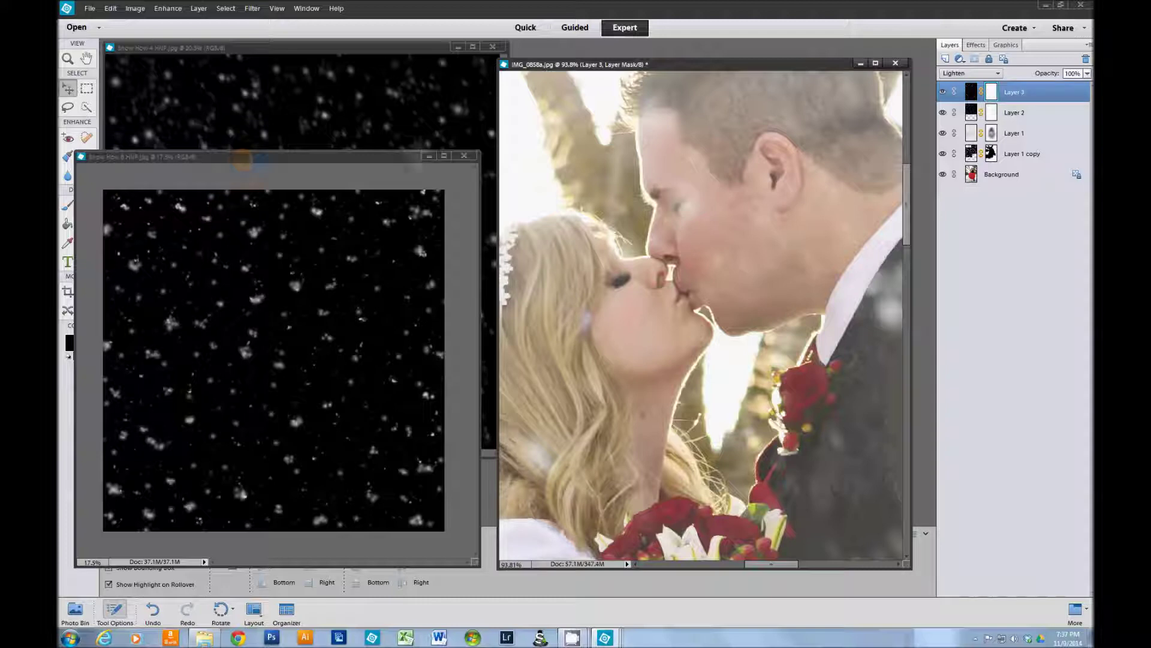
pyautogui.click(429, 156)
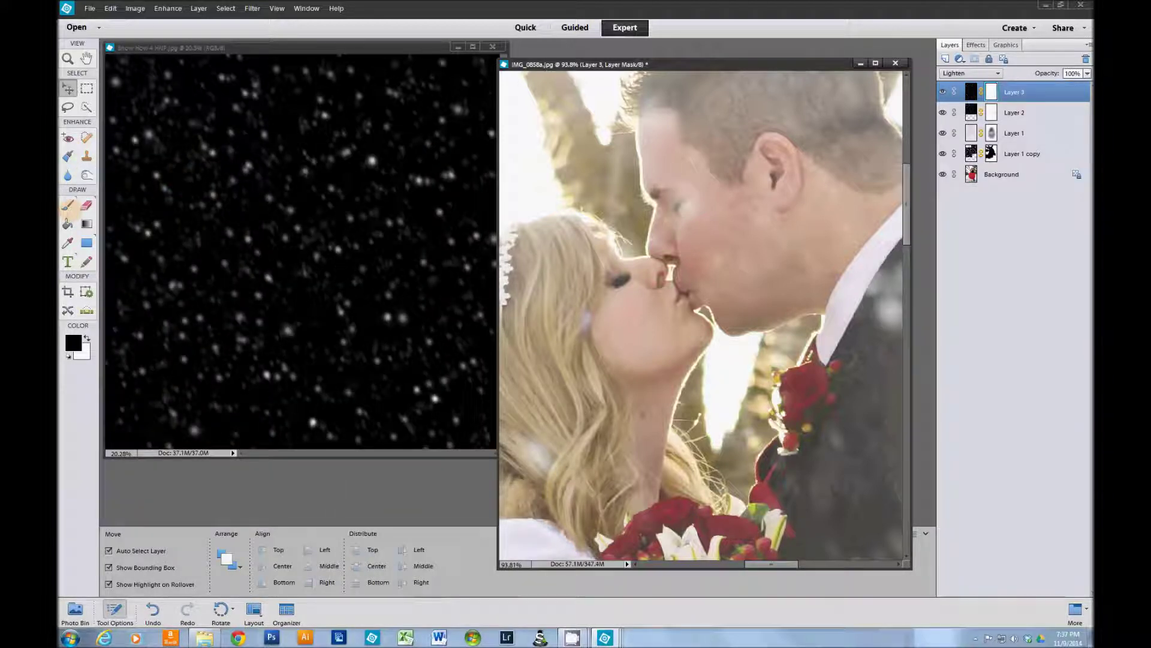
pyautogui.click(67, 205)
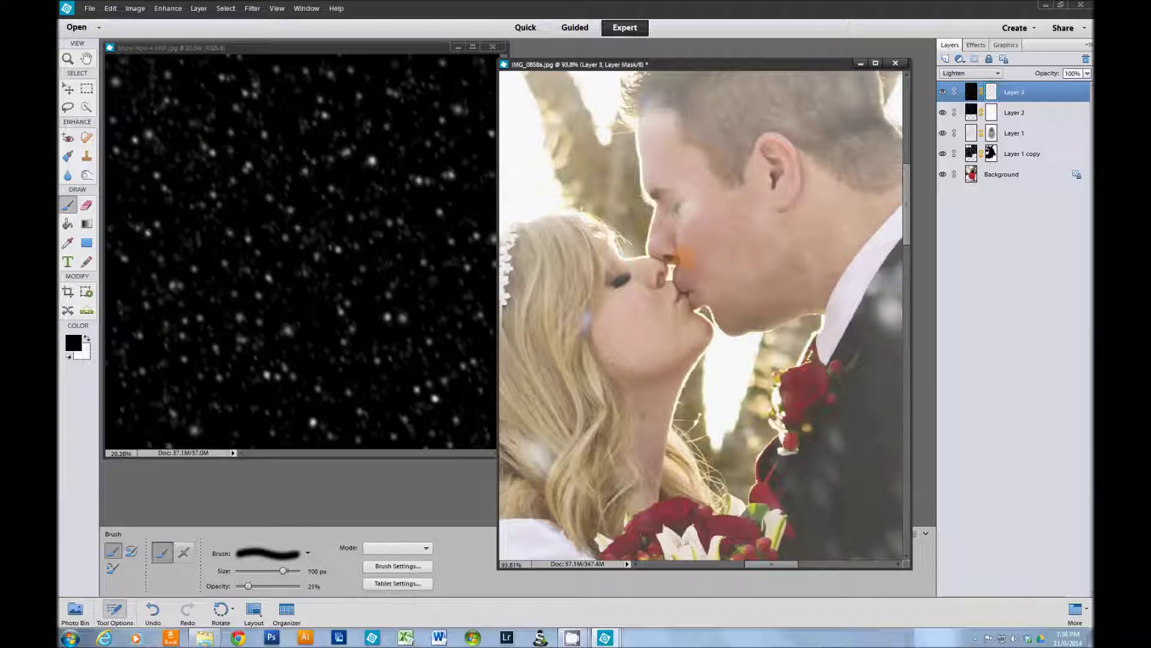
pyautogui.click(996, 114)
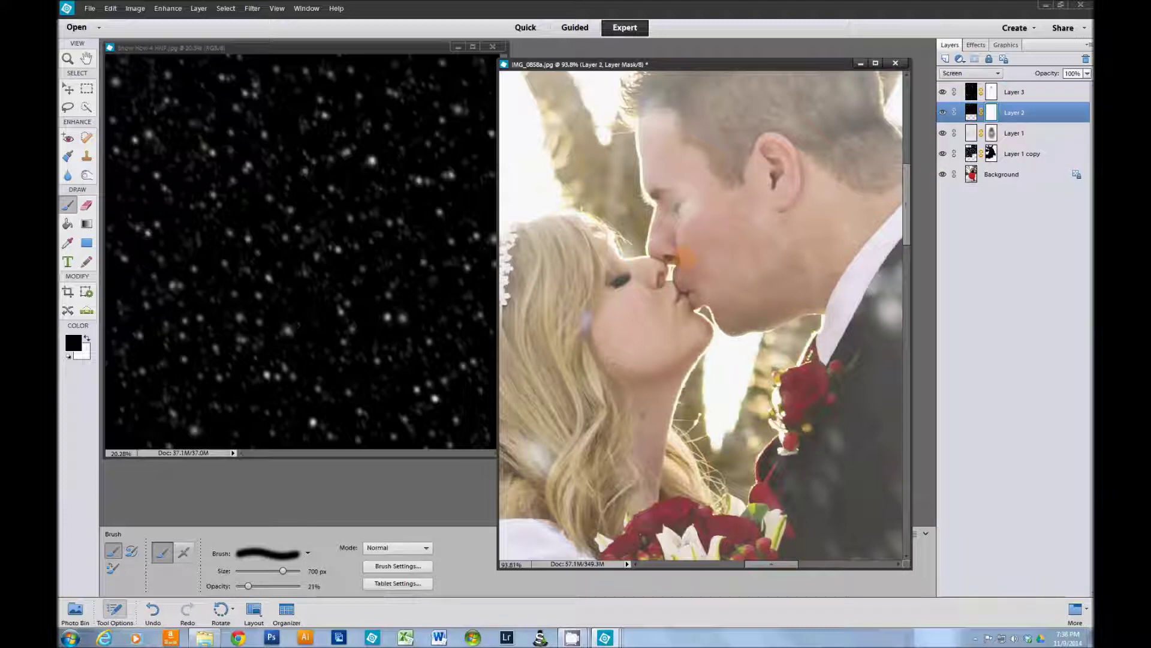
pyautogui.moveTo(677, 233)
pyautogui.mouseDown()
pyautogui.moveTo(742, 192)
pyautogui.moveTo(757, 214)
pyautogui.mouseUp()
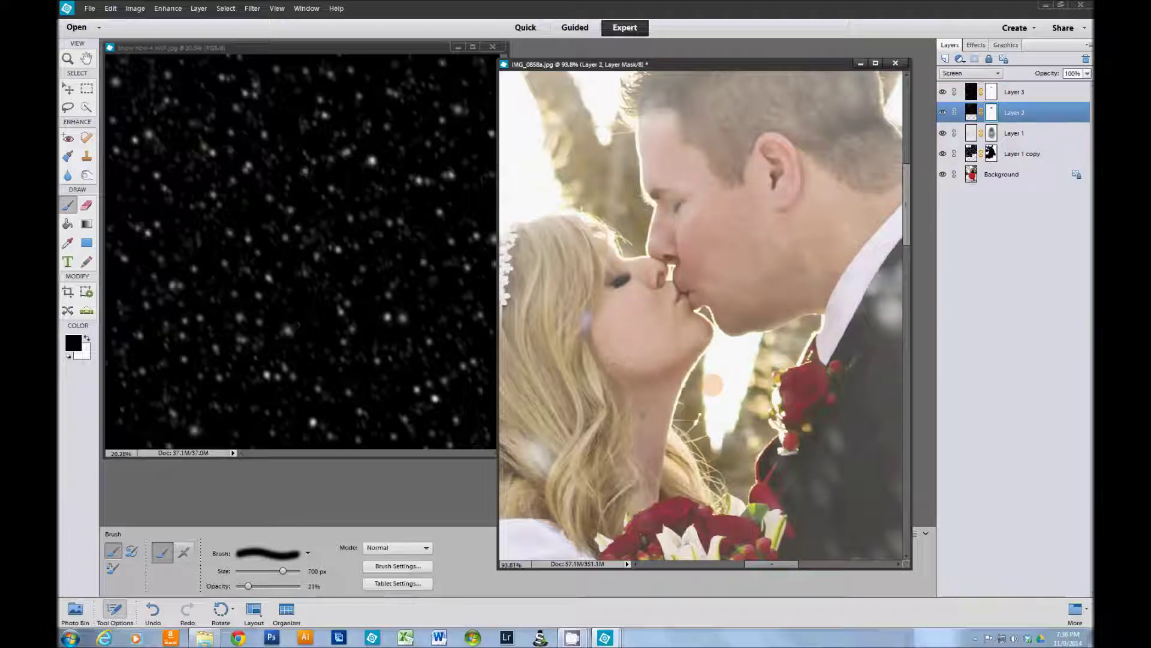
# - Paint black on the Layer 2 mask over the couple and umbrella, and select the Layer 3 mask
pyautogui.scroll(-5, 757, 420)
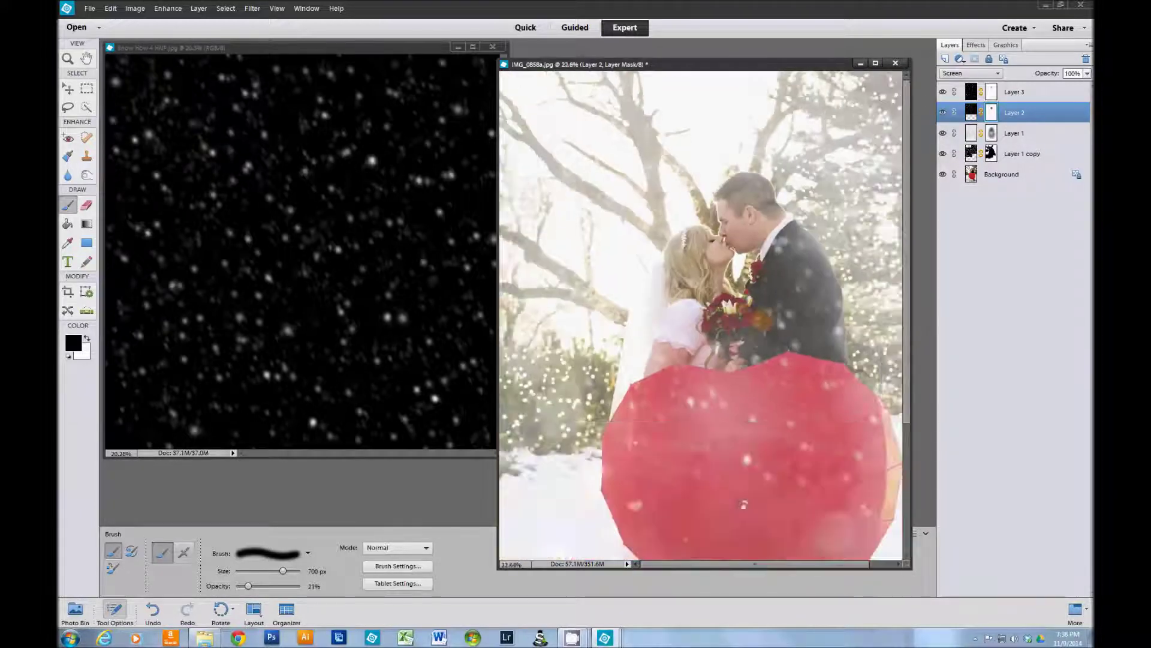
pyautogui.moveTo(762, 321)
pyautogui.mouseDown()
pyautogui.moveTo(783, 297)
pyautogui.moveTo(757, 324)
pyautogui.moveTo(799, 480)
pyautogui.mouseUp()
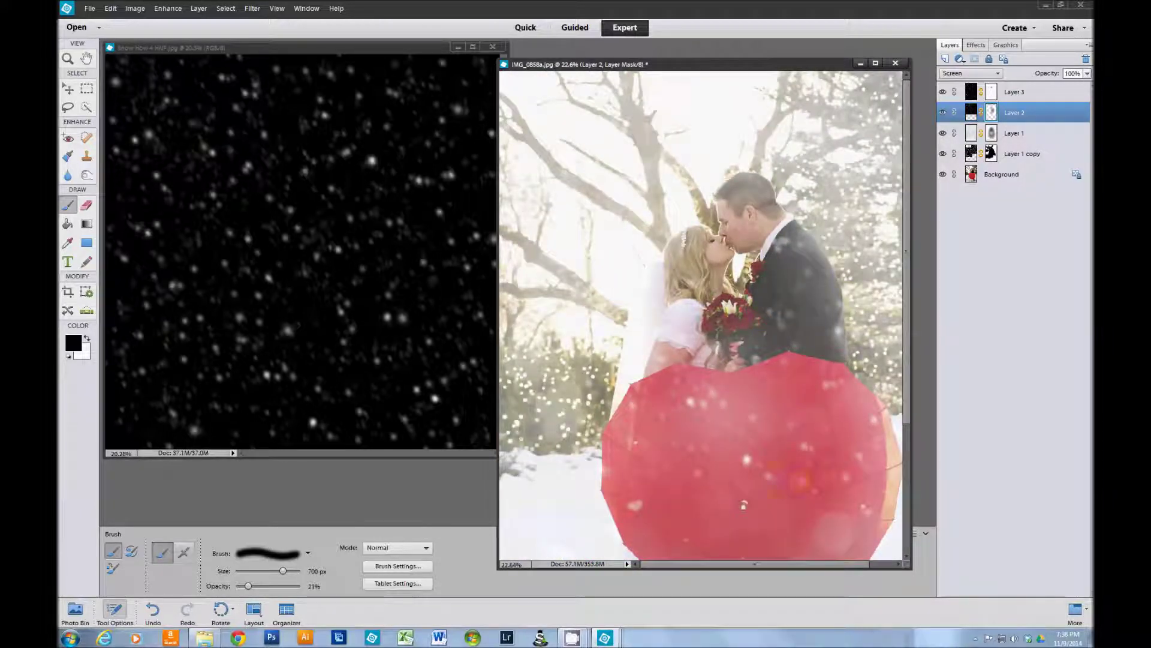
pyautogui.moveTo(686, 462); pyautogui.dragTo(632, 442)
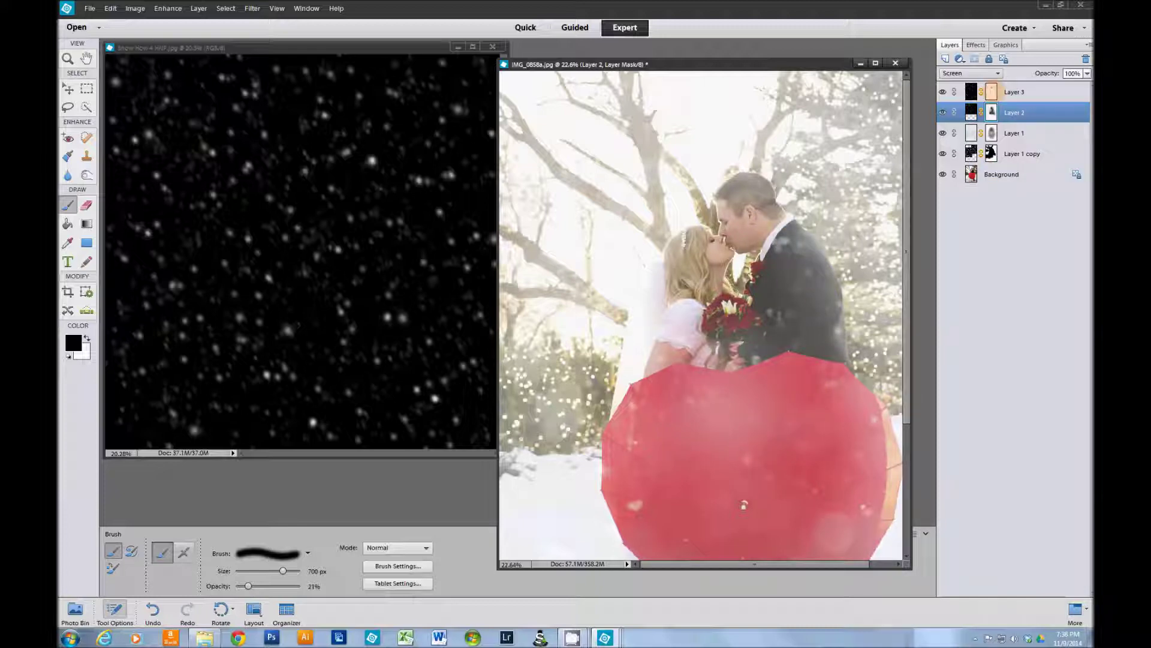
pyautogui.hotkey('alt', ']')
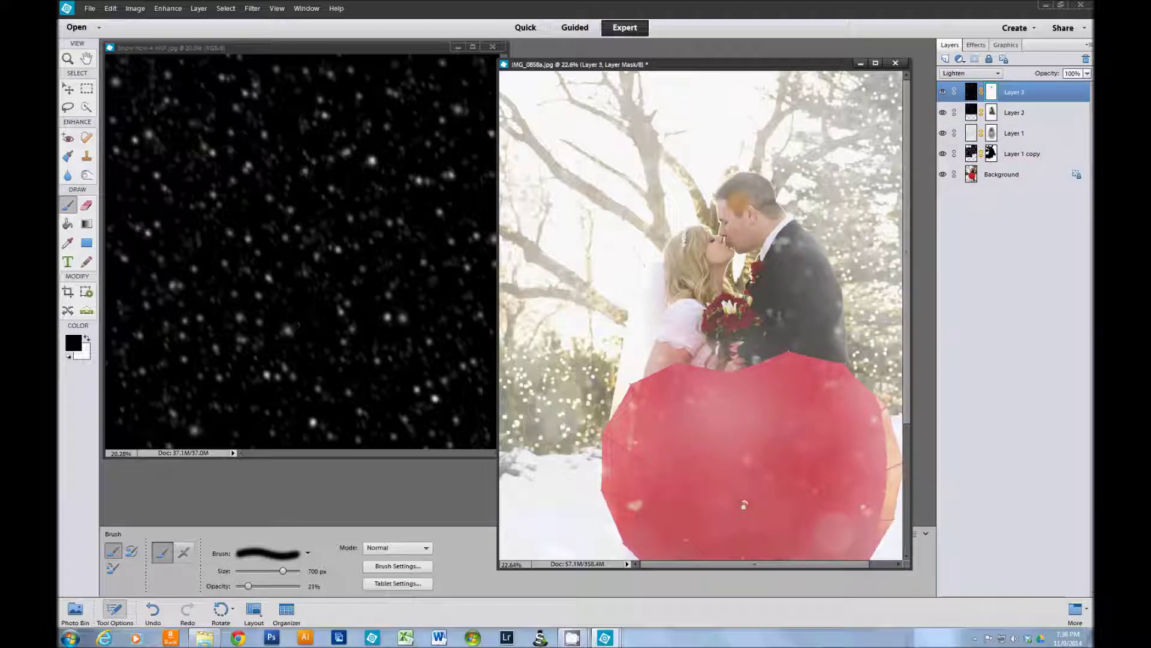
# - Toggle the visibility of Layer 3 and Layer 2 to compare the whole photo with and without each falling snow overlay
pyautogui.scroll(-3, 744, 505)
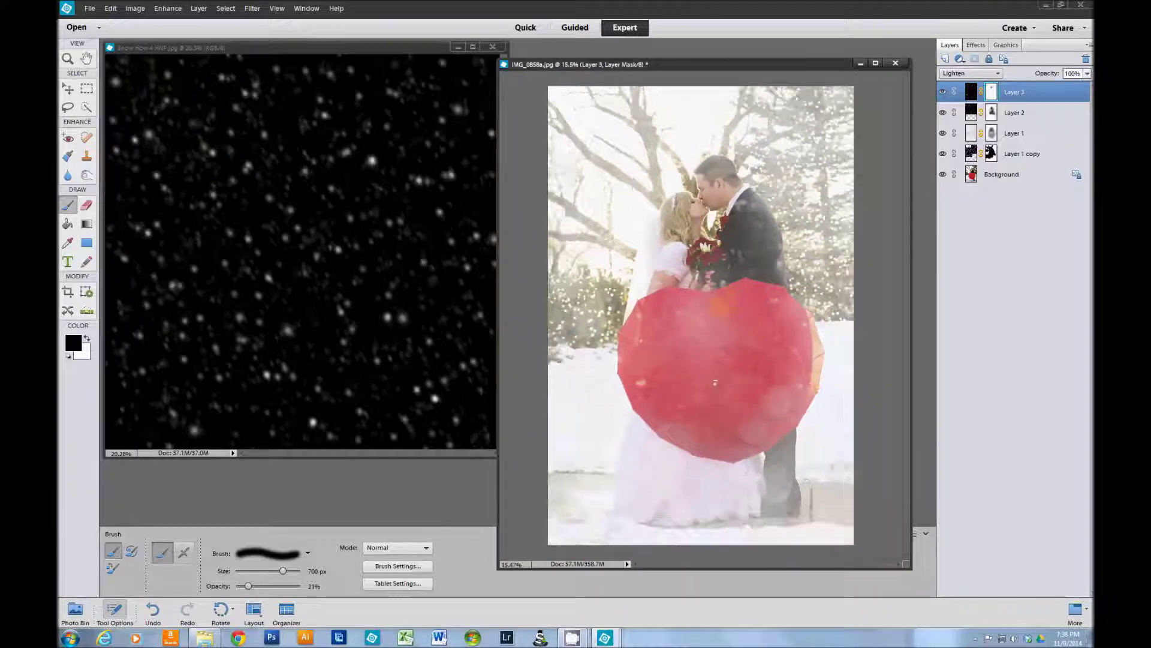
pyautogui.scroll(-1, 700, 315)
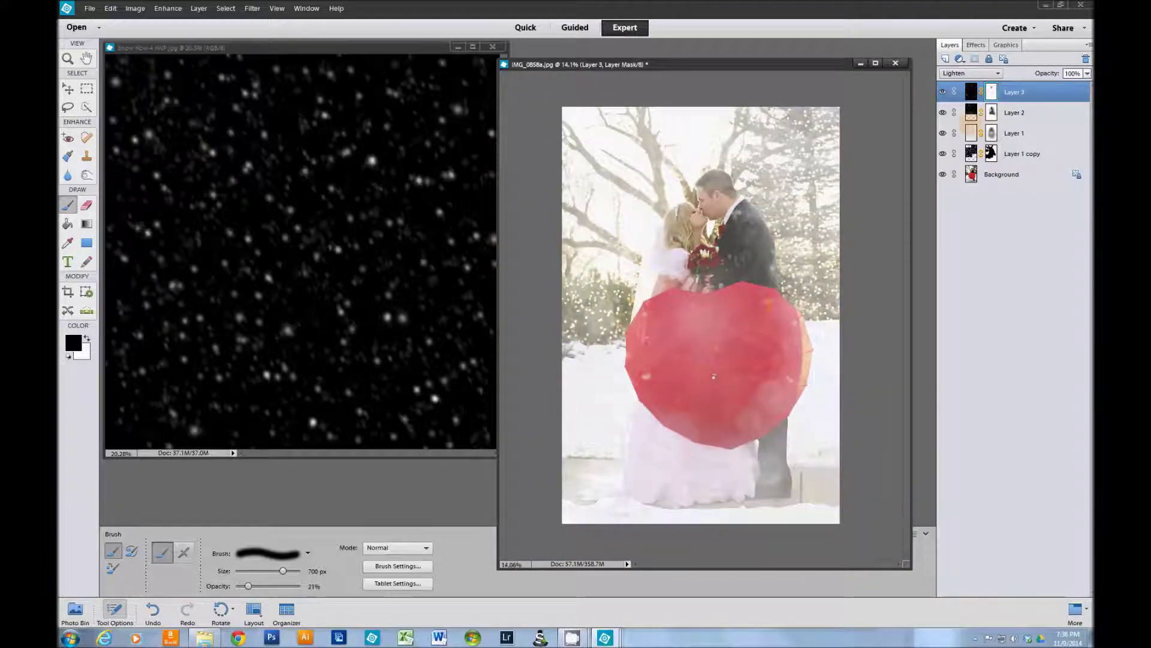
pyautogui.click(942, 92)
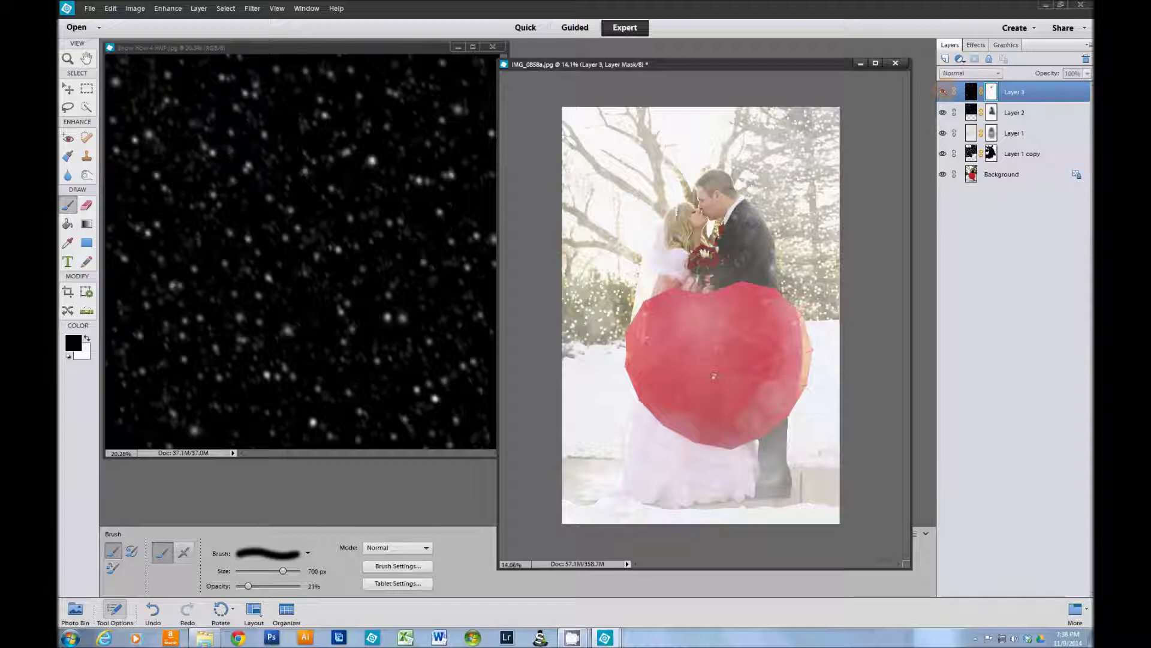
pyautogui.click(942, 92)
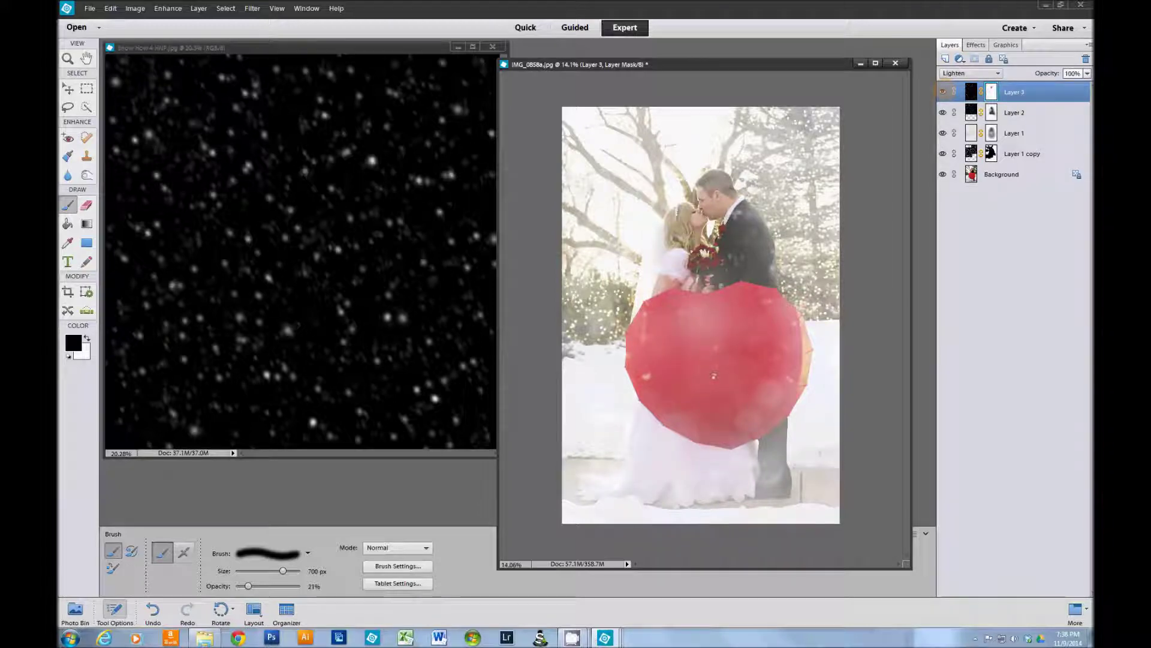
pyautogui.click(943, 112)
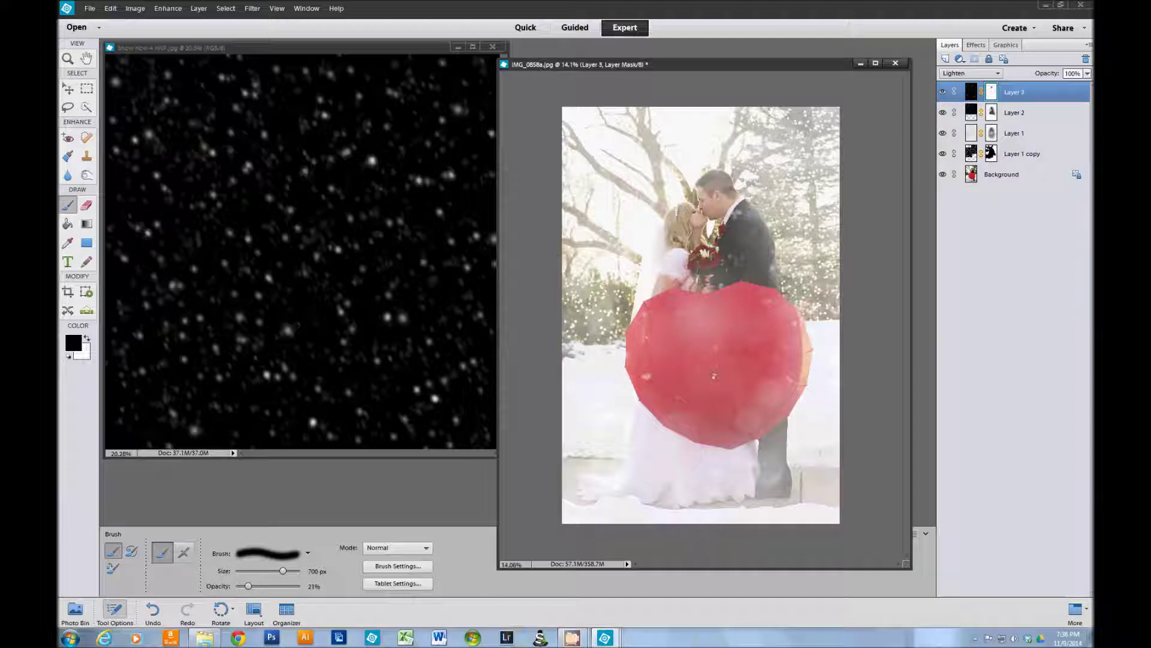
pyautogui.moveTo(572, 637)
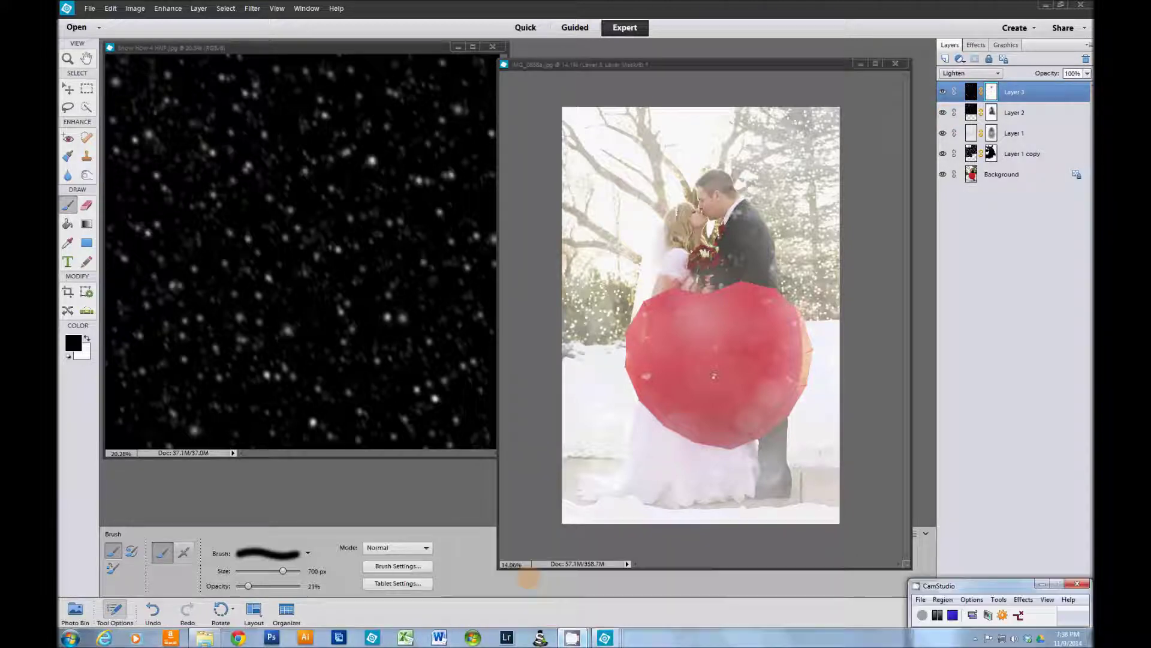
pyautogui.click(528, 578)
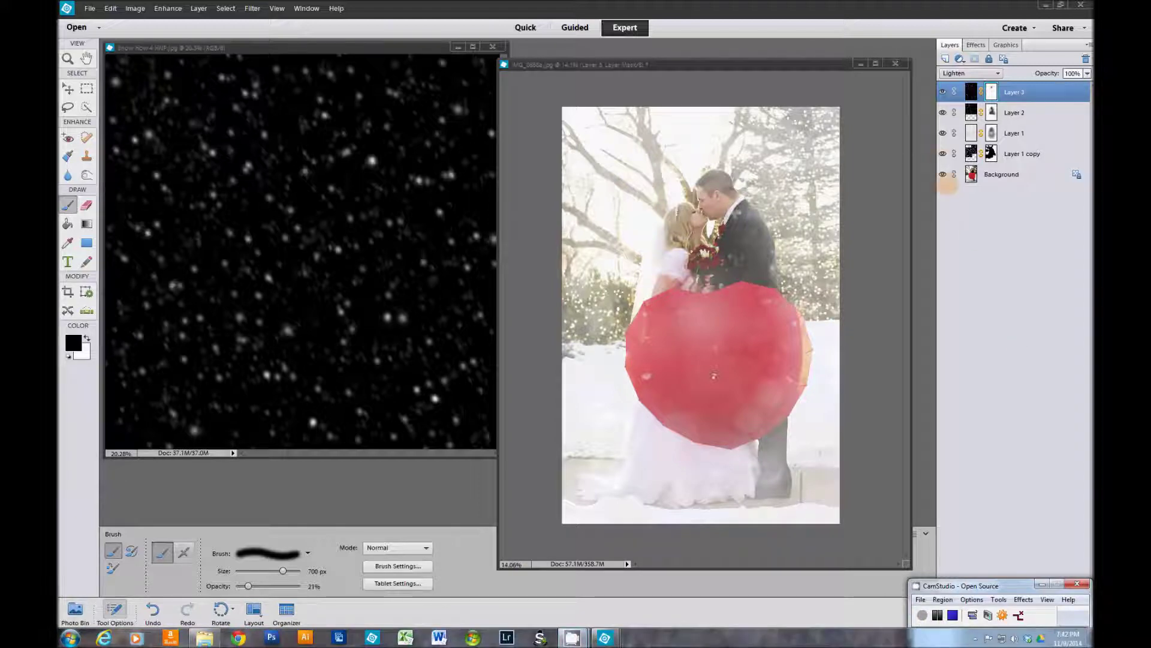
# - Hide all four overlay layers to view the original photo, and show them again one by one
pyautogui.click(945, 96)
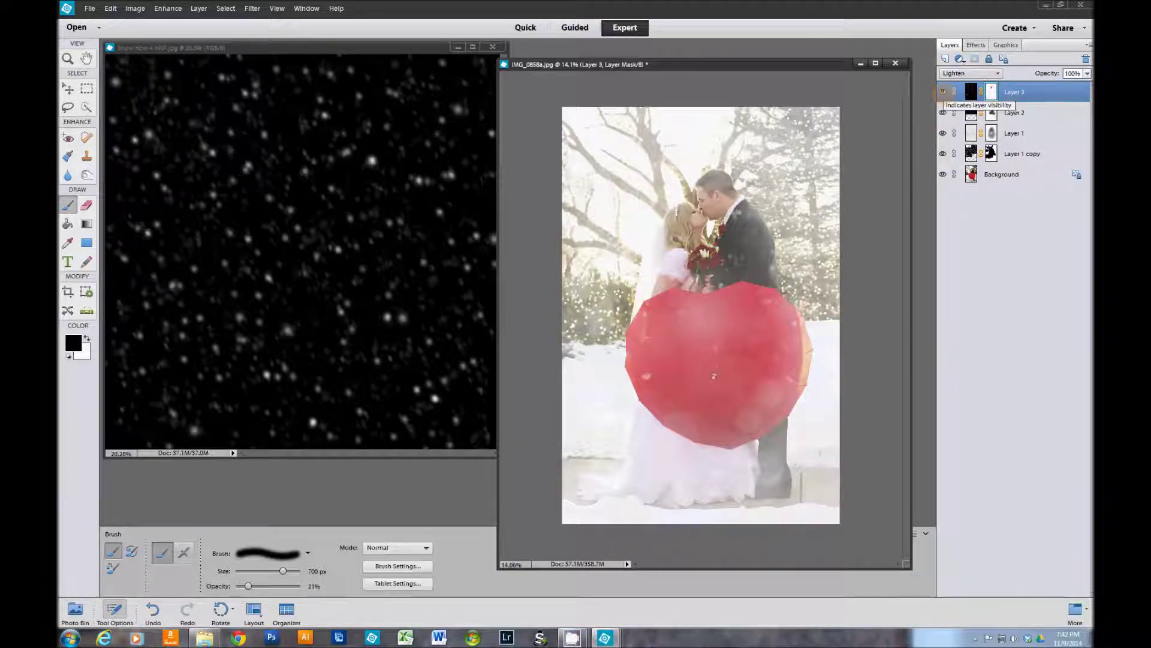
pyautogui.click(943, 91)
pyautogui.click(942, 112)
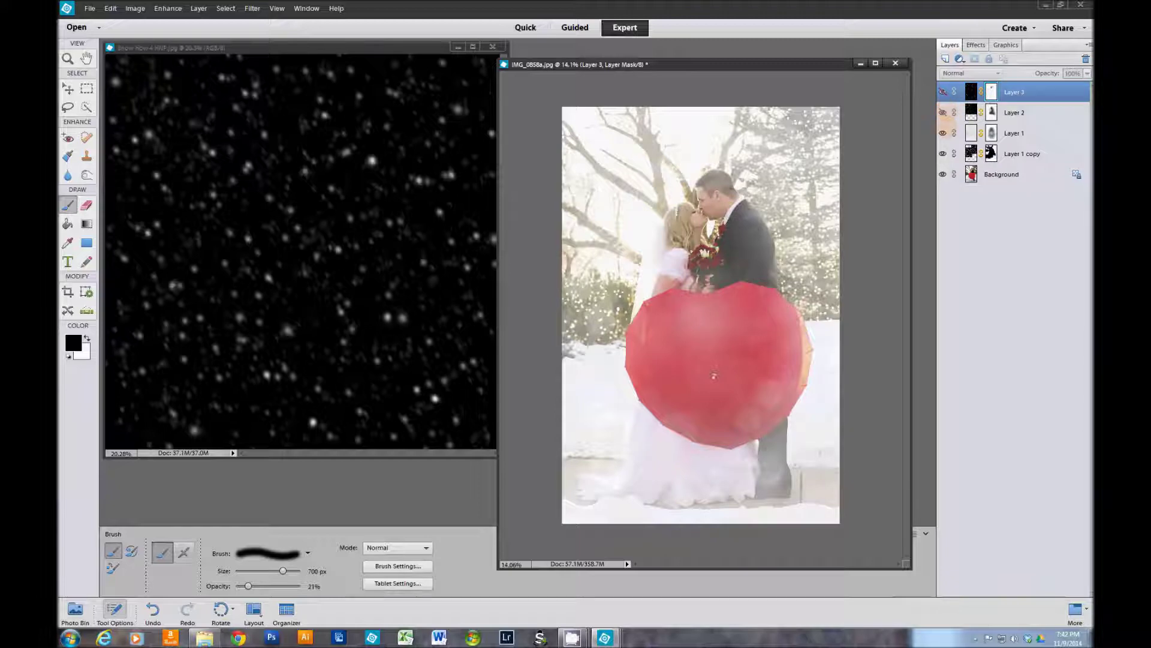
pyautogui.click(943, 133)
pyautogui.click(943, 153)
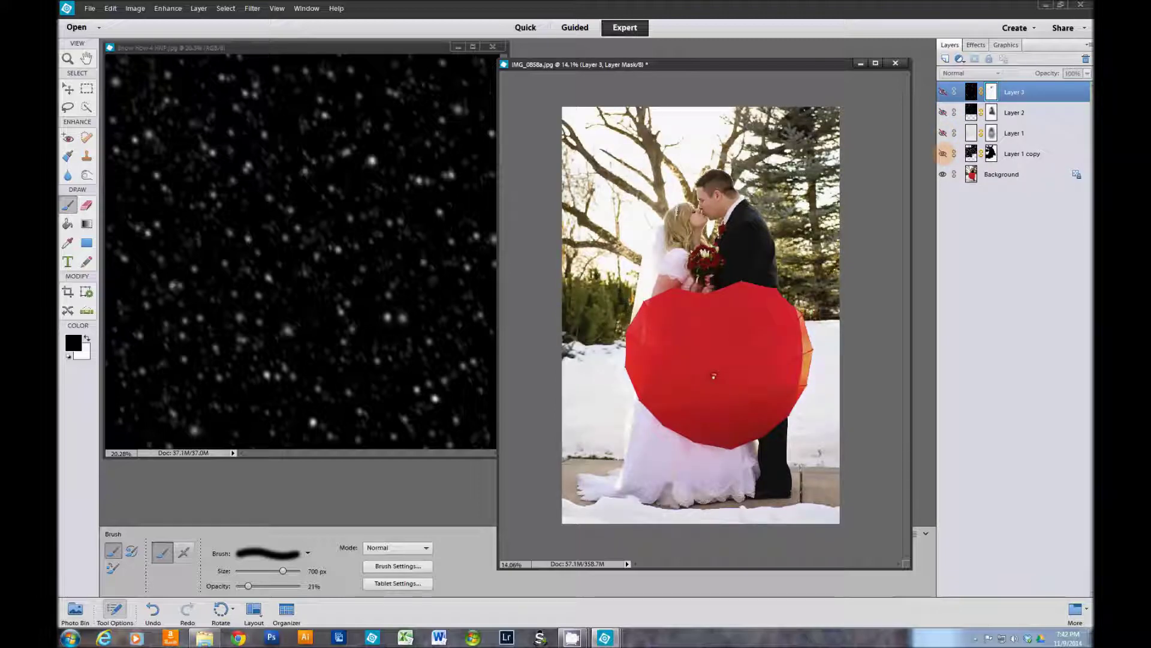
pyautogui.click(943, 153)
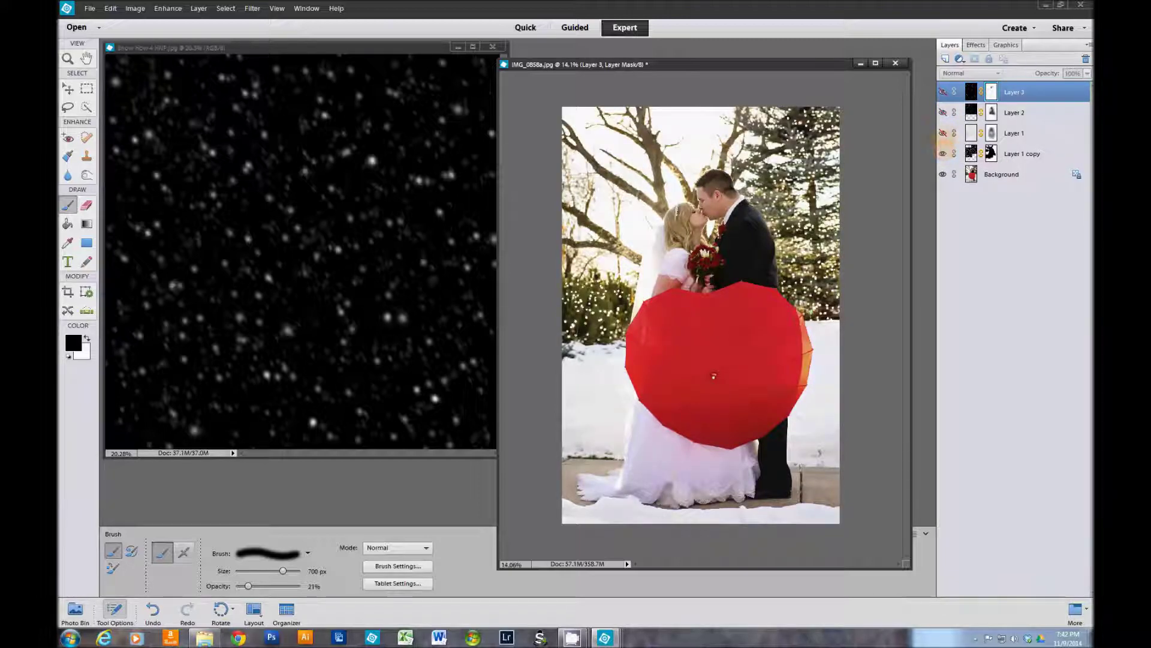
pyautogui.click(942, 133)
pyautogui.click(943, 112)
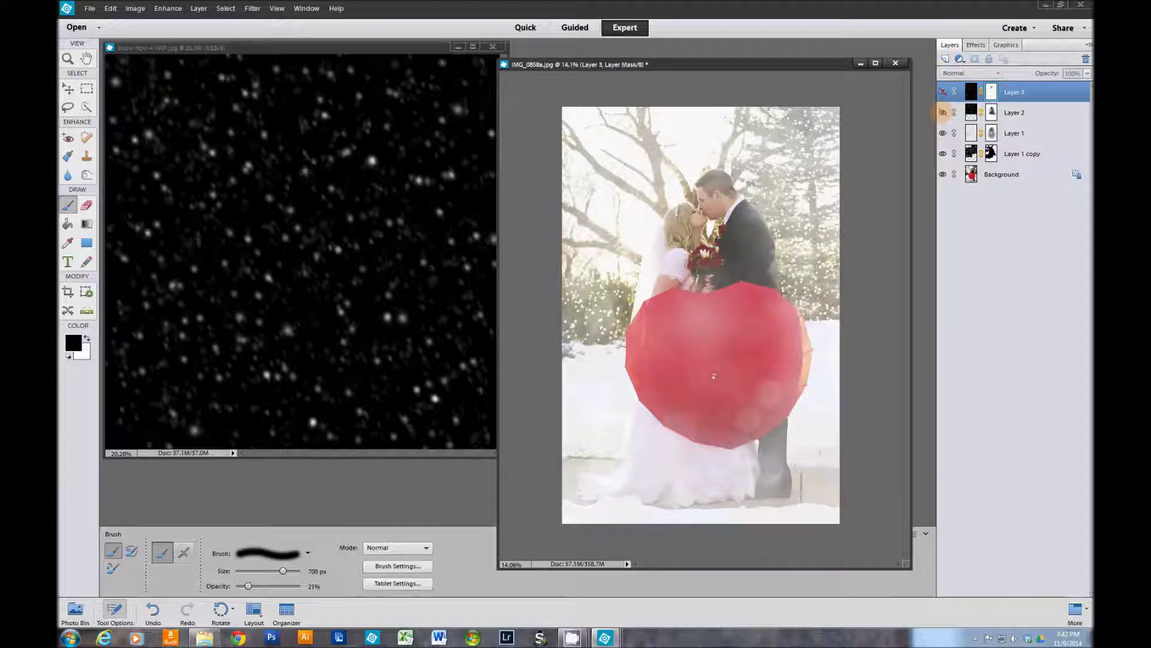
pyautogui.click(942, 92)
# - Compare the photo with and without Layer 1, and set that layer's opacity to 68%
pyautogui.click(942, 132)
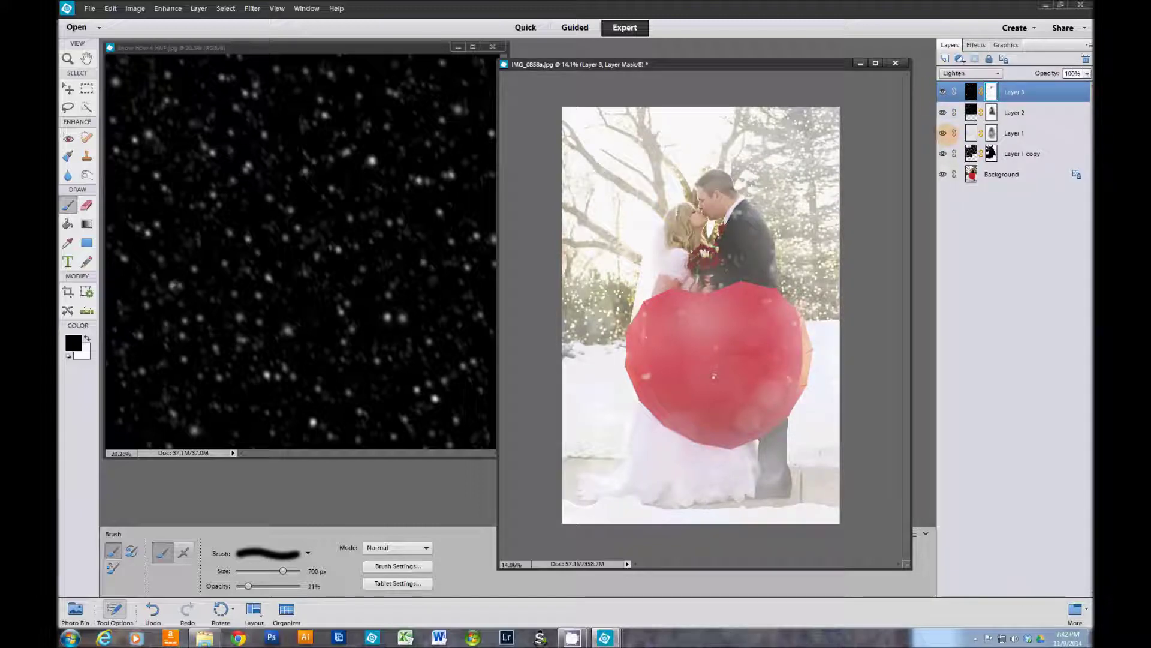
pyautogui.click(943, 132)
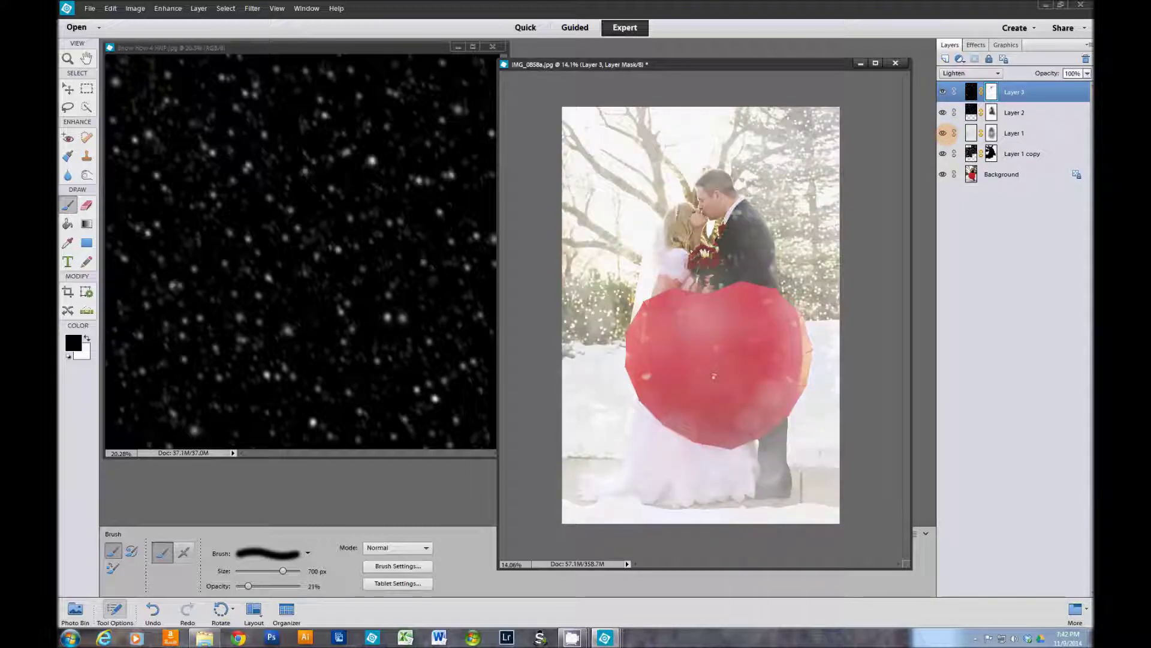
pyautogui.click(943, 133)
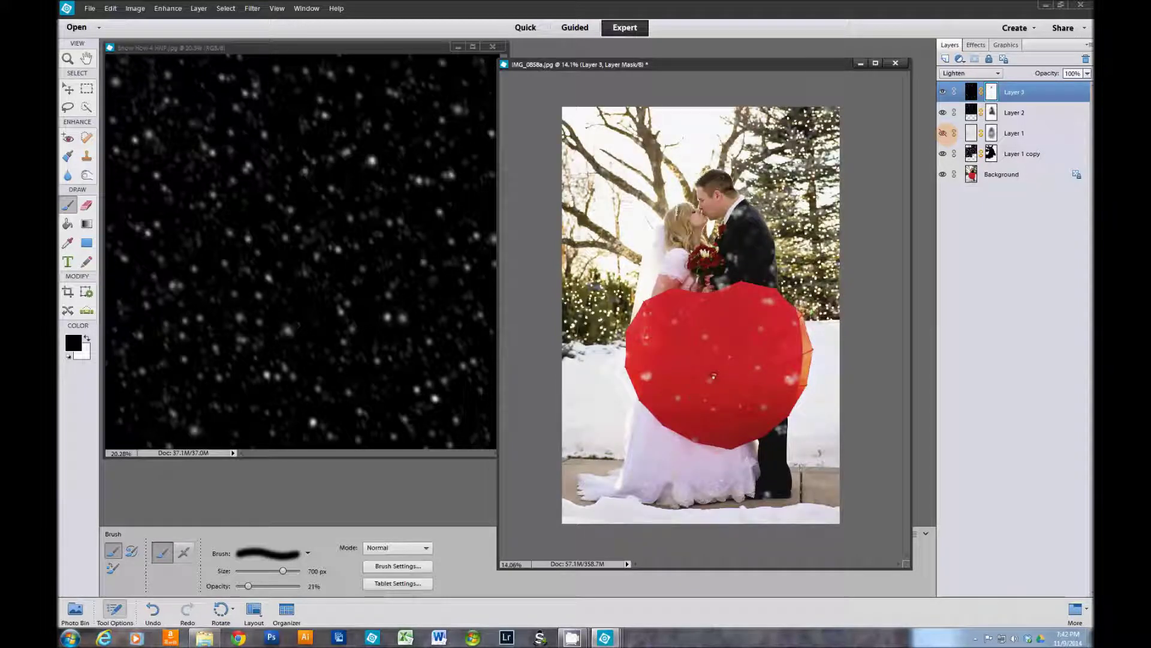
pyautogui.click(943, 133)
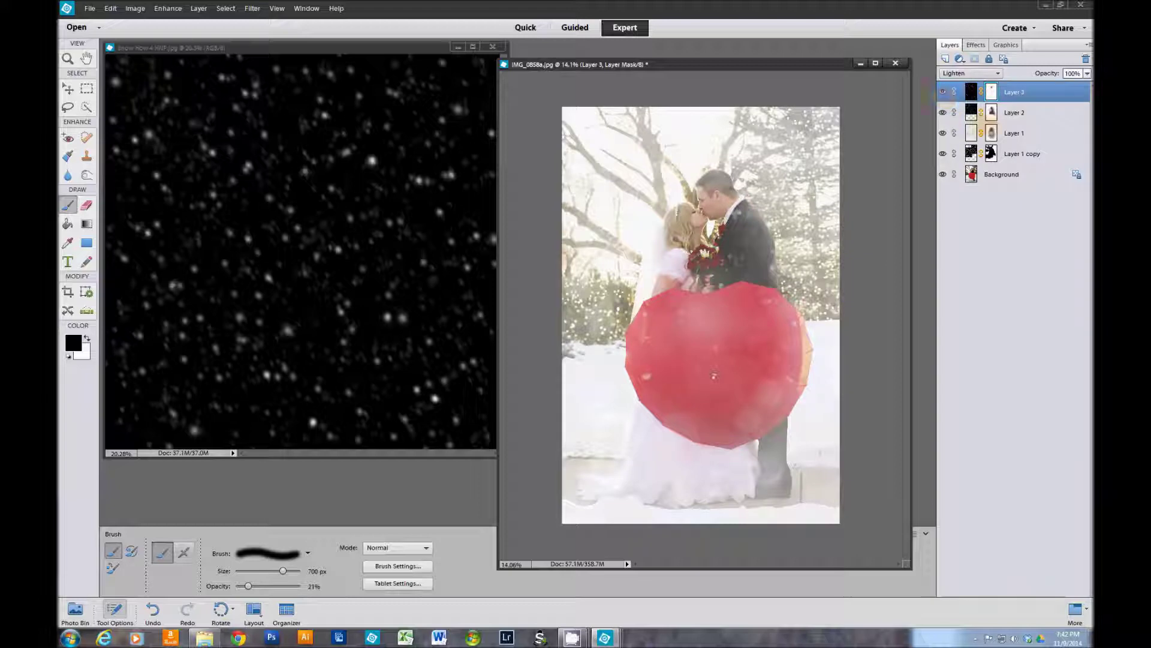
pyautogui.click(1022, 133)
pyautogui.moveTo(1056, 78); pyautogui.dragTo(1053, 77)
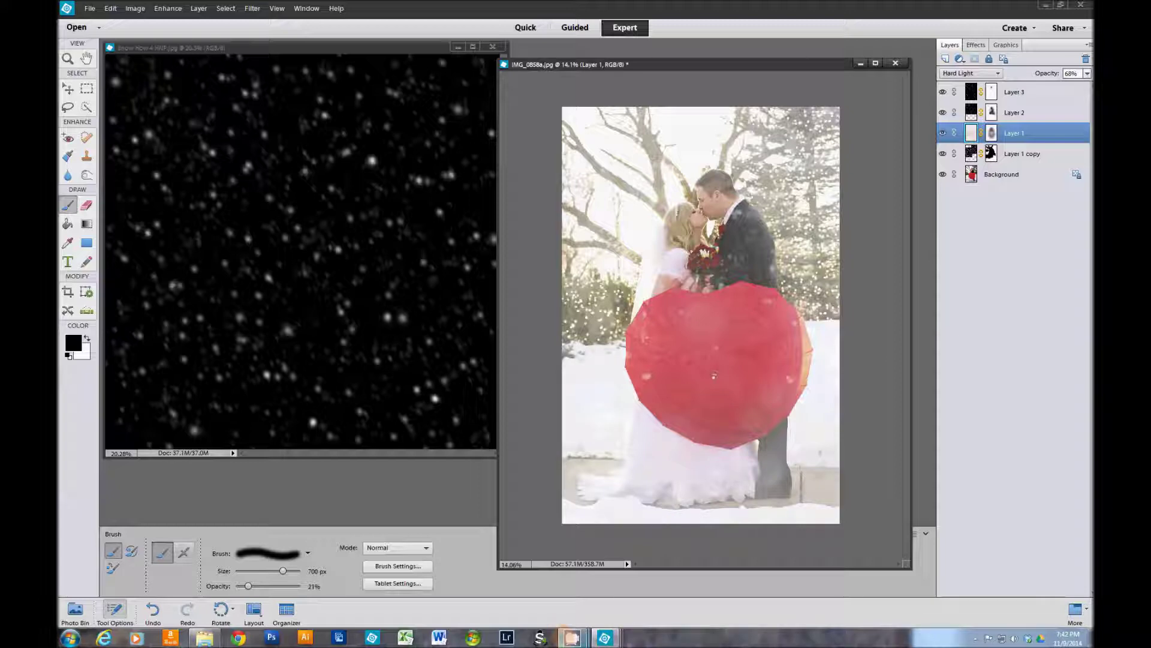
pyautogui.moveTo(568, 636)
pyautogui.click(489, 570)
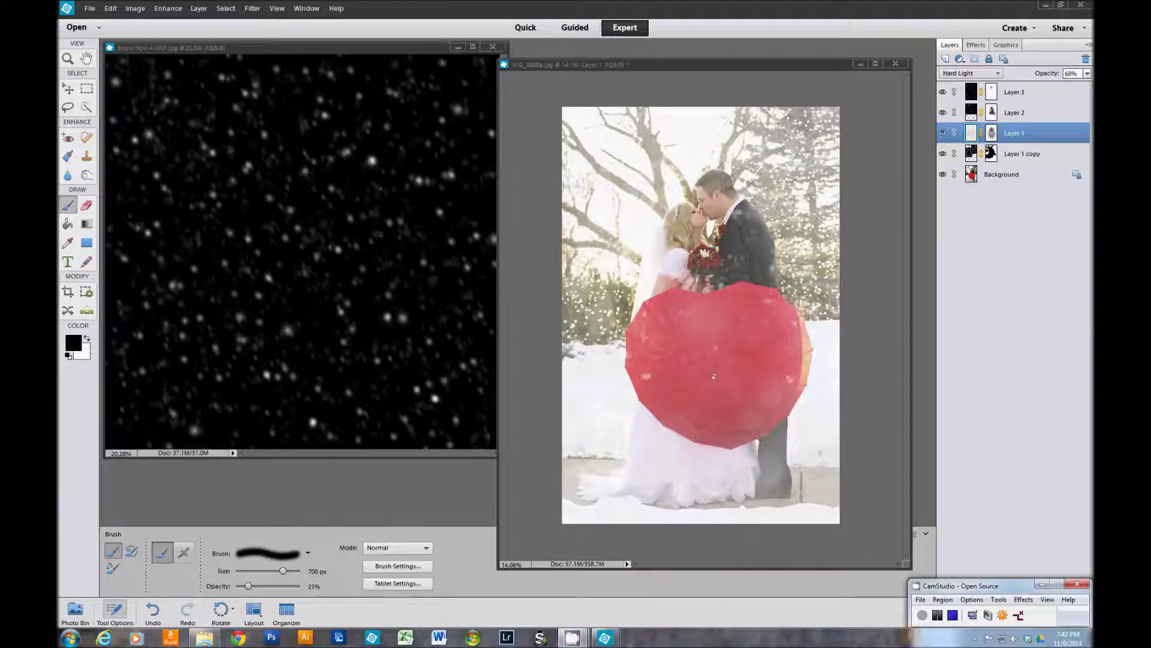